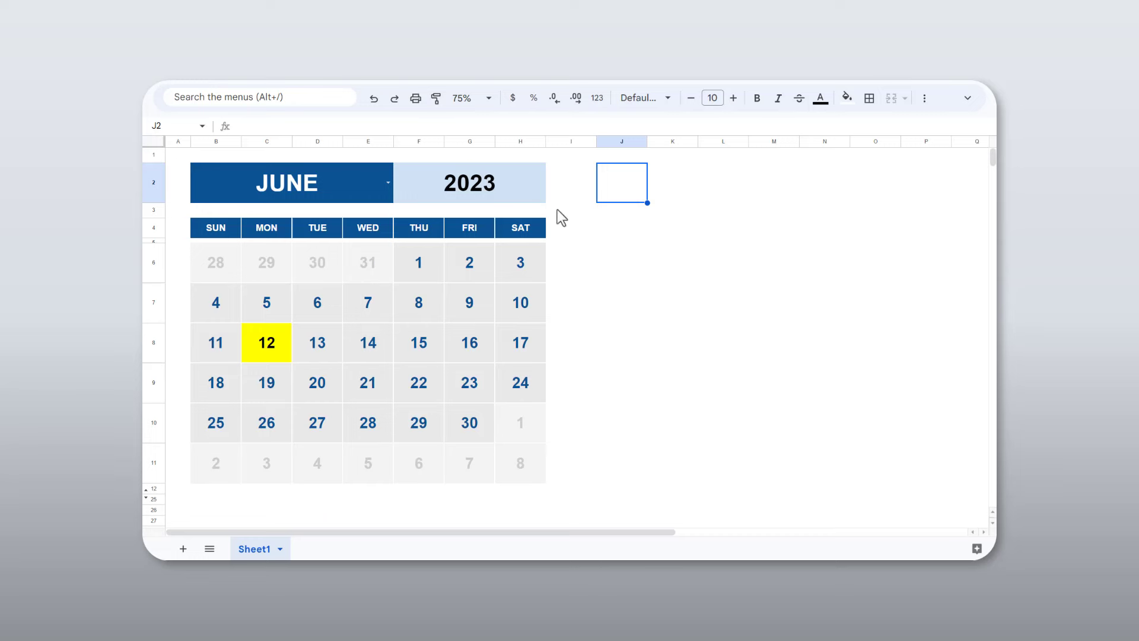
Switch the calendar's month dropdown to FEBRUARY, then JULY, then OCTOBER
{"action": "left_click", "coordinate": [388, 182]}
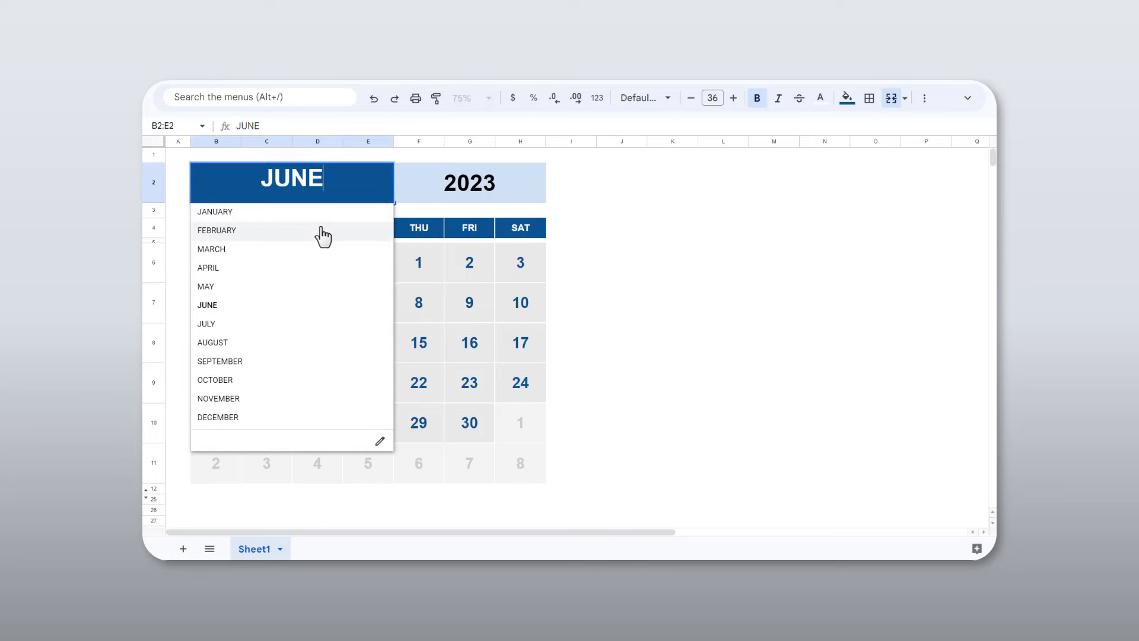
{"action": "left_click", "coordinate": [323, 233]}
{"action": "left_click", "coordinate": [388, 182]}
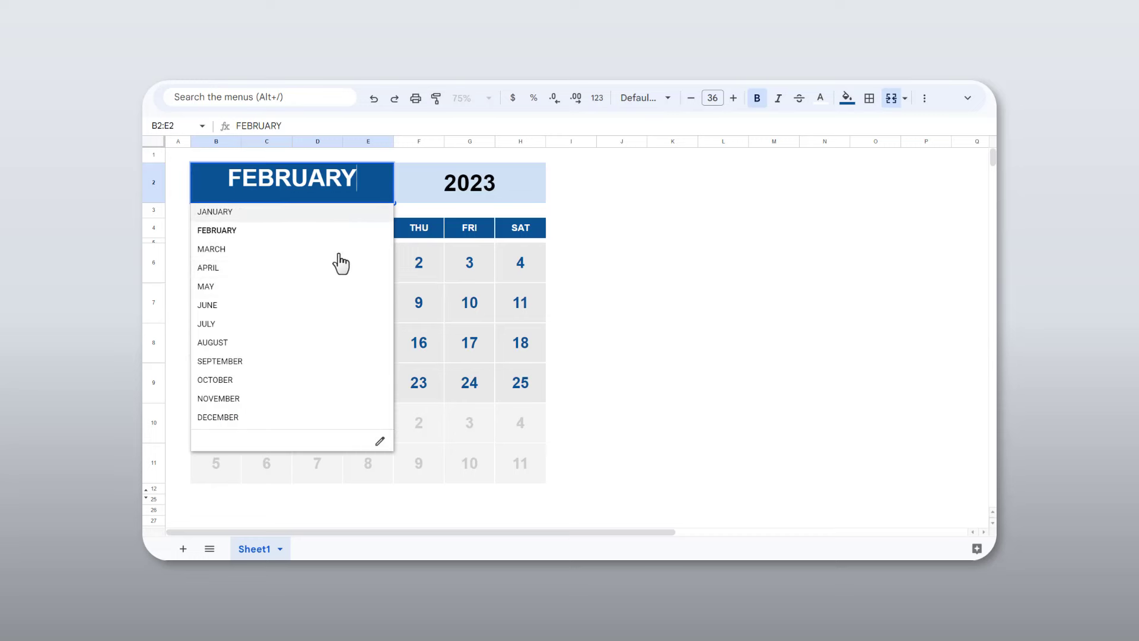
{"action": "left_click", "coordinate": [293, 326]}
{"action": "left_click", "coordinate": [388, 183]}
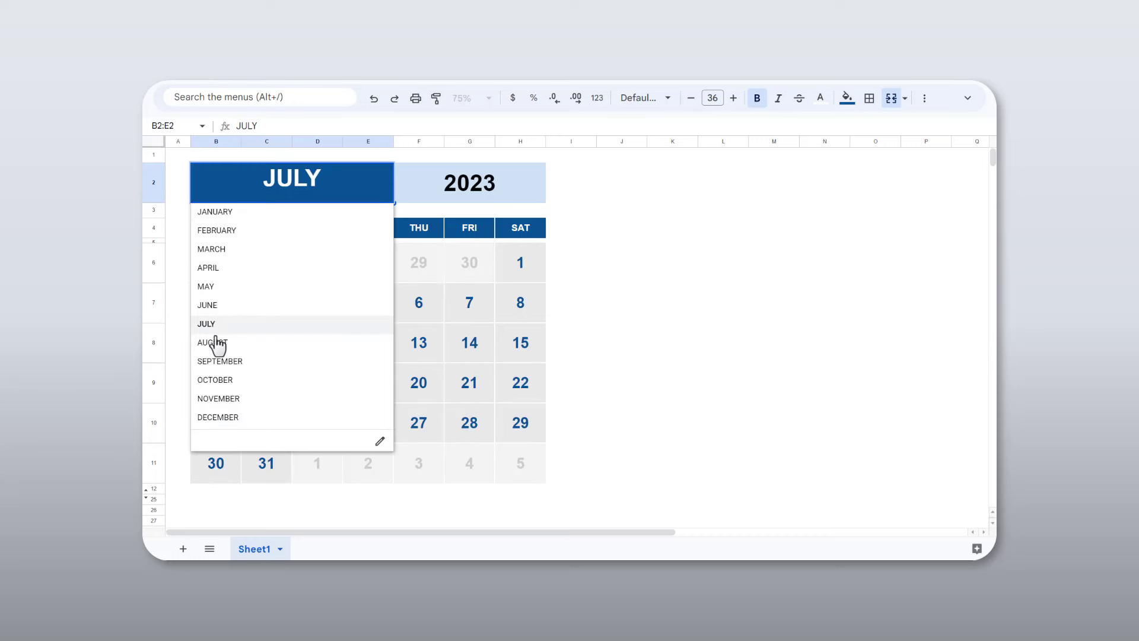
{"action": "left_click", "coordinate": [235, 385]}
Change the year cell to 2021, then restore it to 2023
{"action": "left_click", "coordinate": [523, 195]}
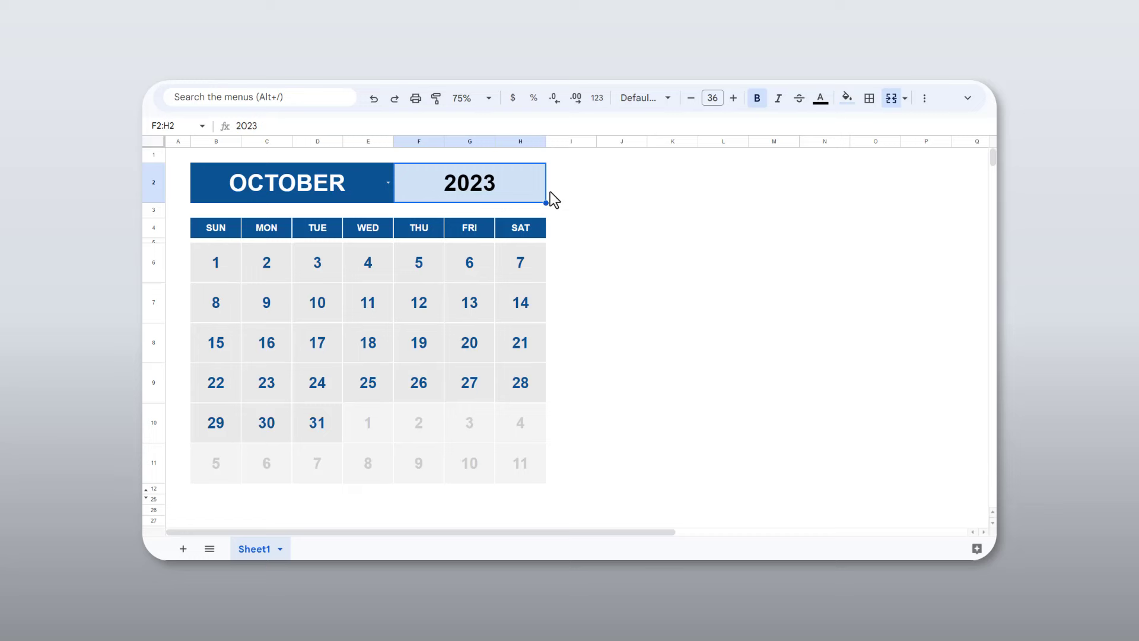
{"action": "type", "text": "2021"}
{"action": "key", "text": "Return"}
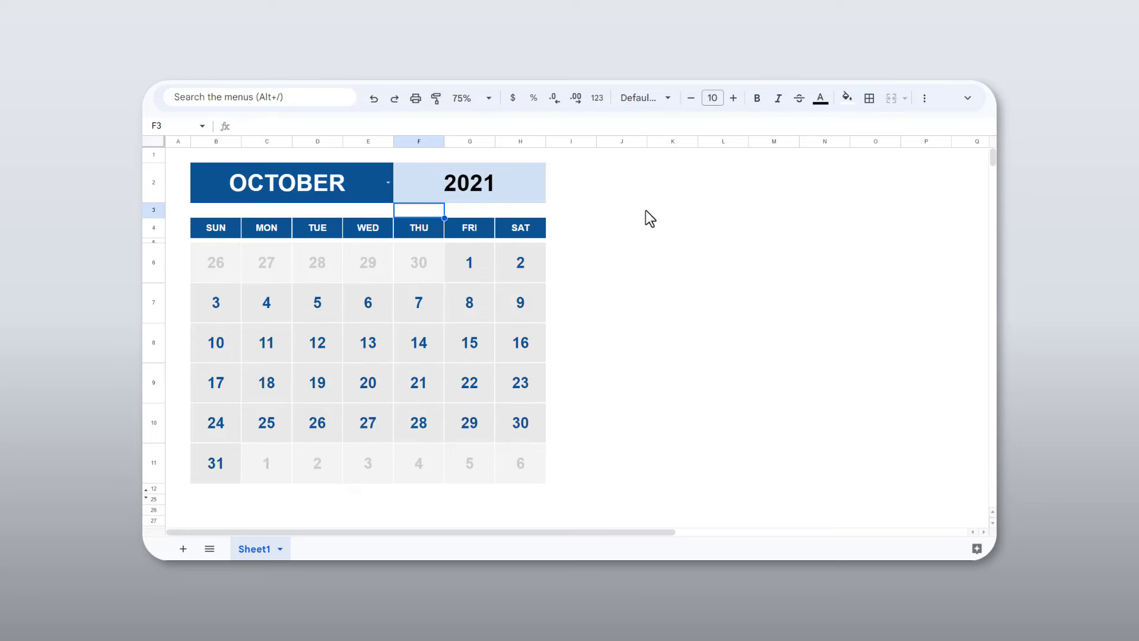
{"action": "key", "text": "Up"}
{"action": "type", "text": "2023"}
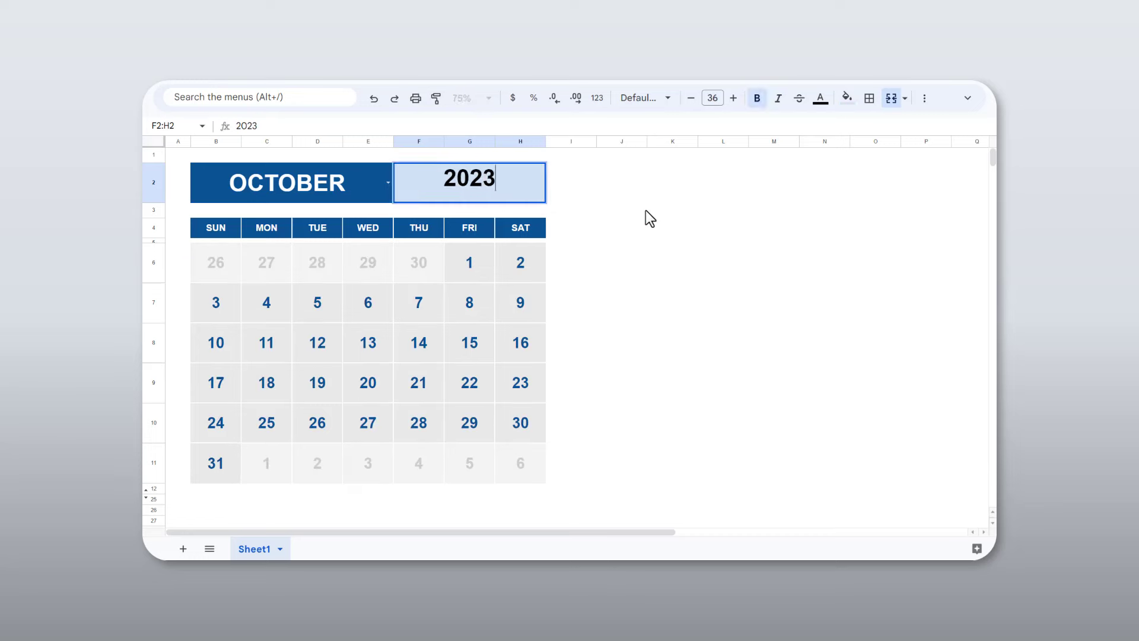
{"action": "key", "text": "Return"}
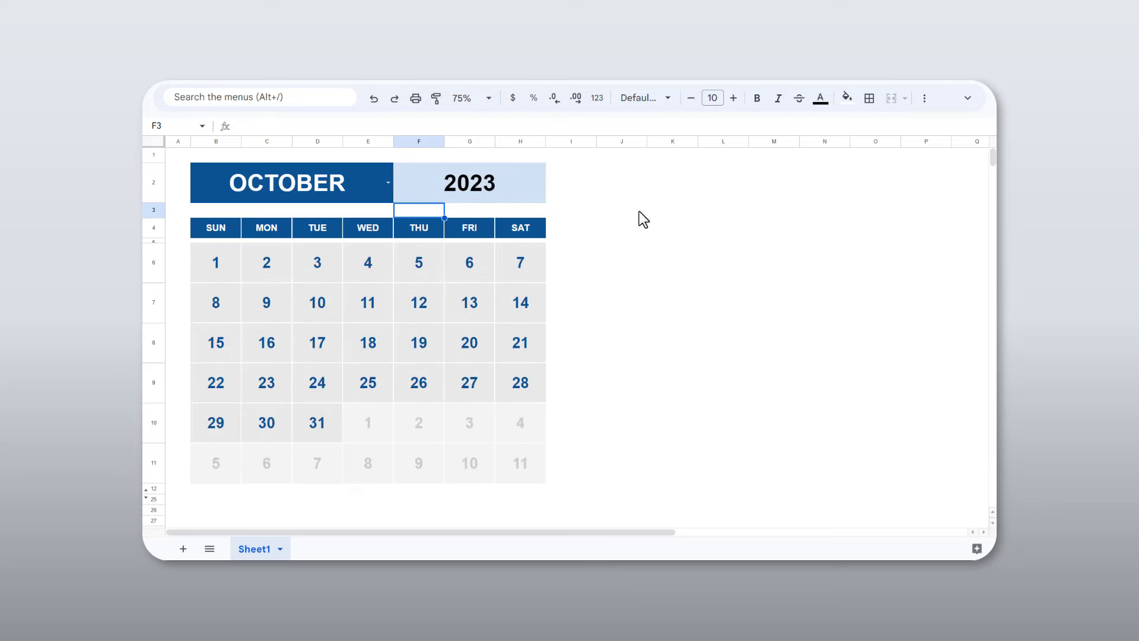
Set the calendar's month back to JUNE
{"action": "left_click", "coordinate": [388, 183]}
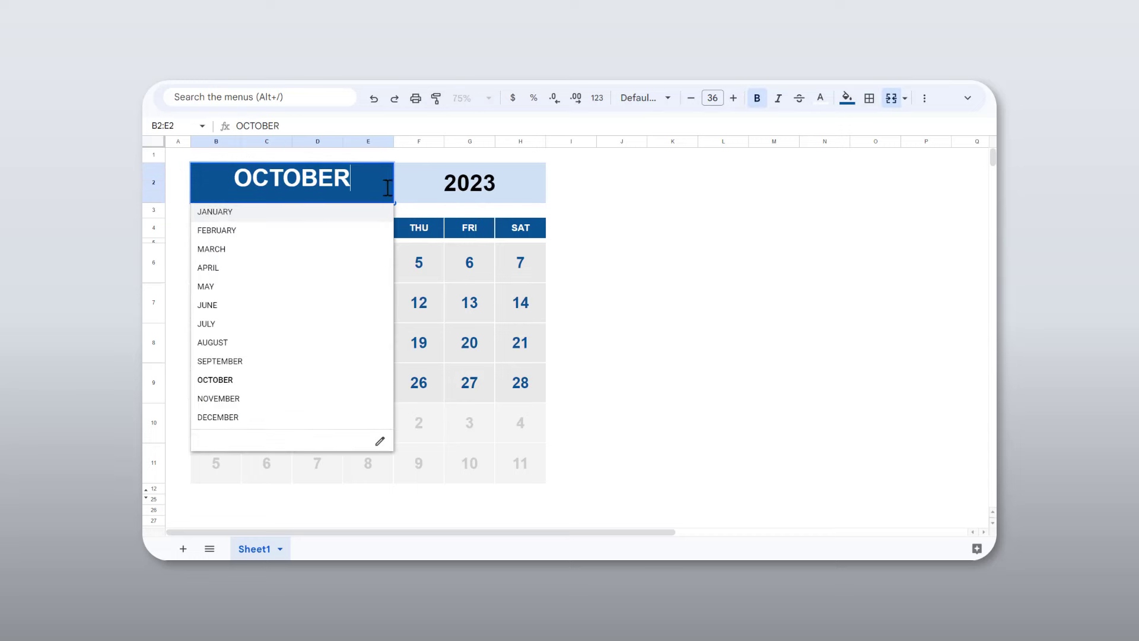
{"action": "left_click", "coordinate": [304, 315]}
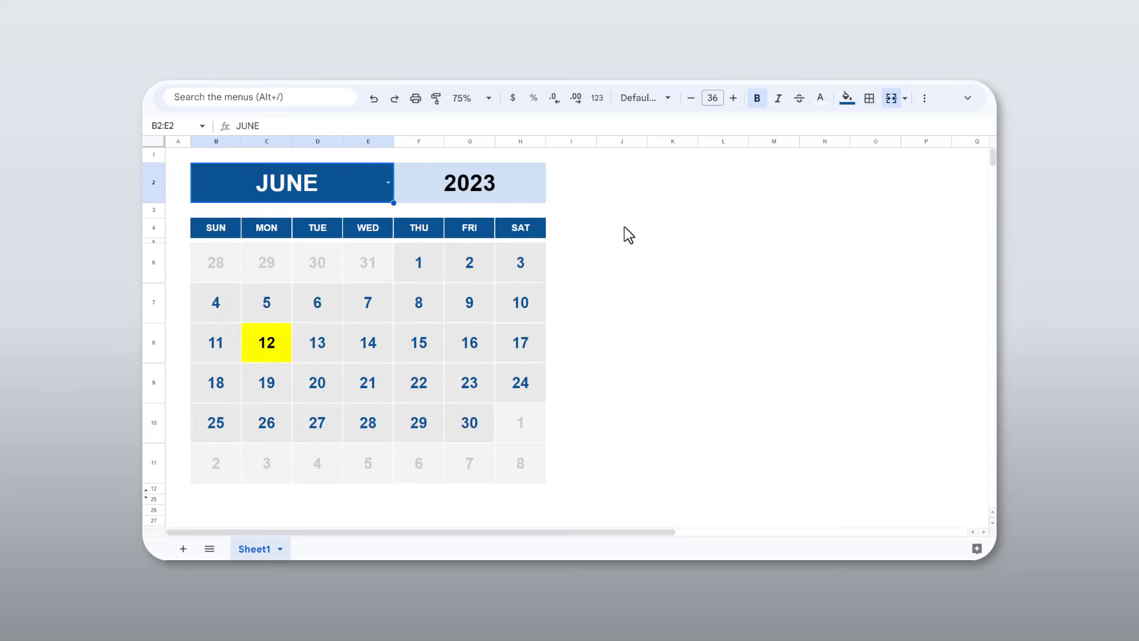
{"action": "left_click", "coordinate": [527, 188]}
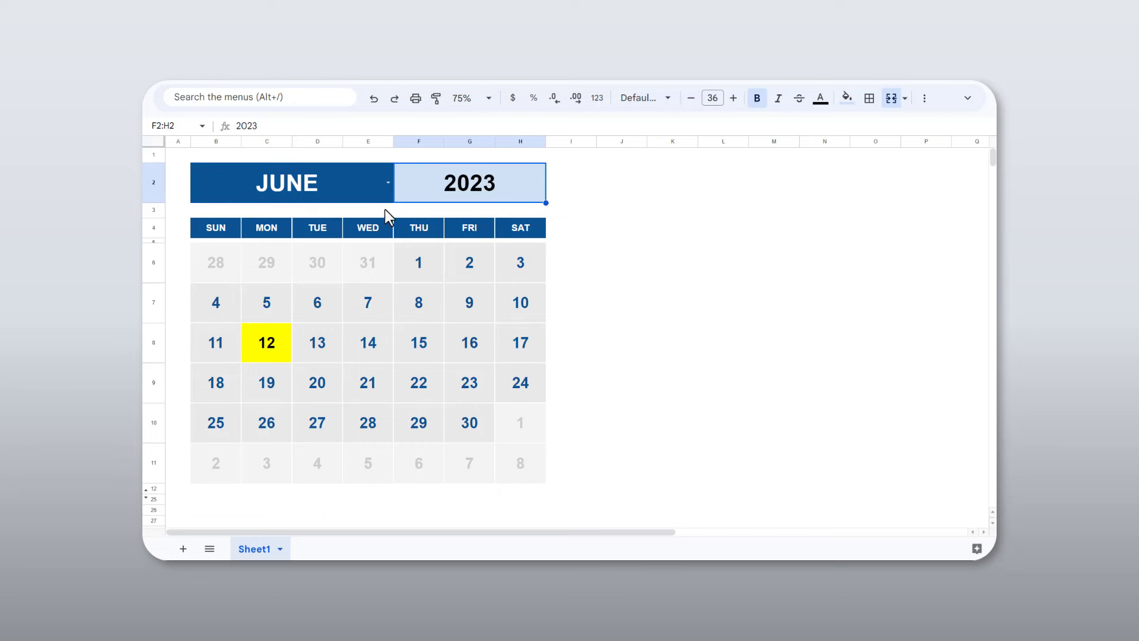
Select B2:H11 and set File > Print to print only the selected cells
{"action": "left_click_drag", "start_coordinate": [382, 195], "coordinate": [470, 468]}
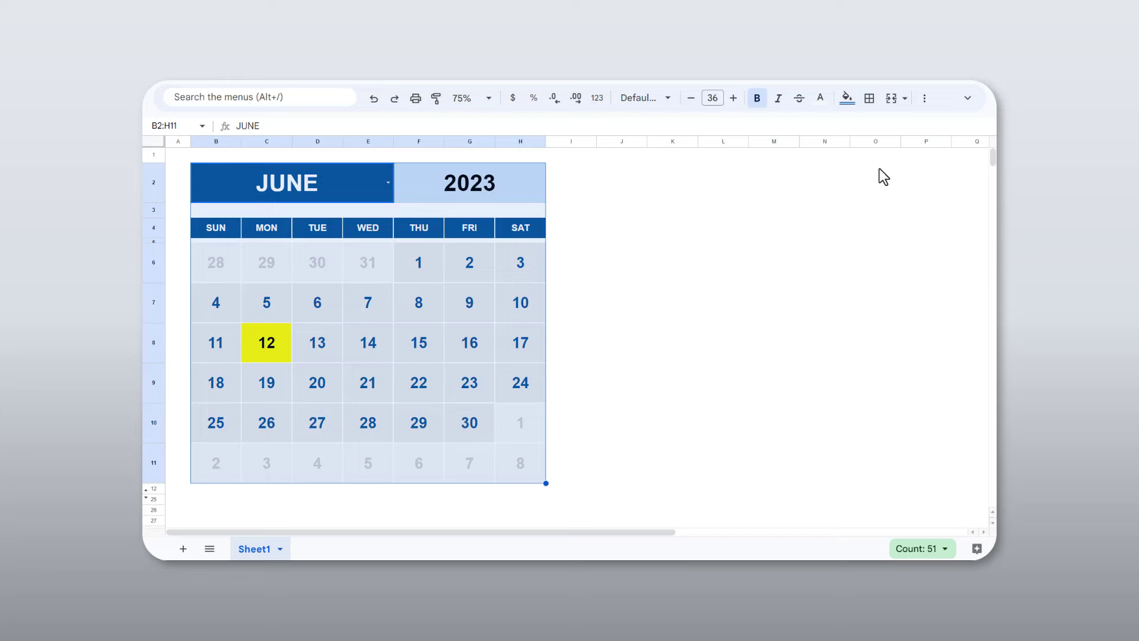
{"action": "left_click", "coordinate": [967, 98]}
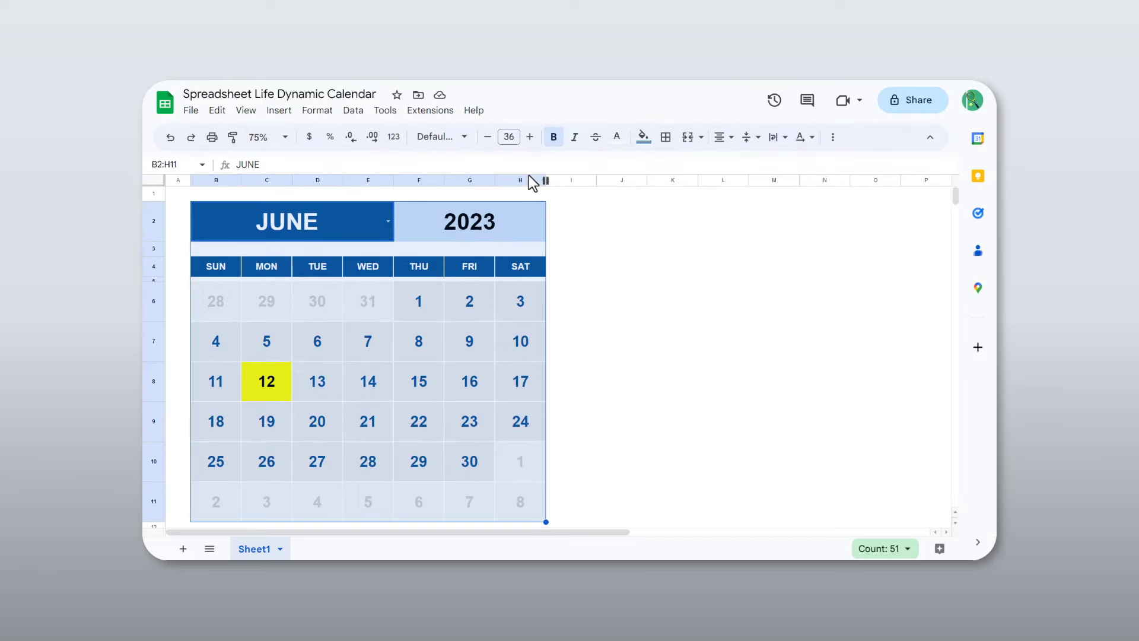
{"action": "left_click", "coordinate": [191, 110]}
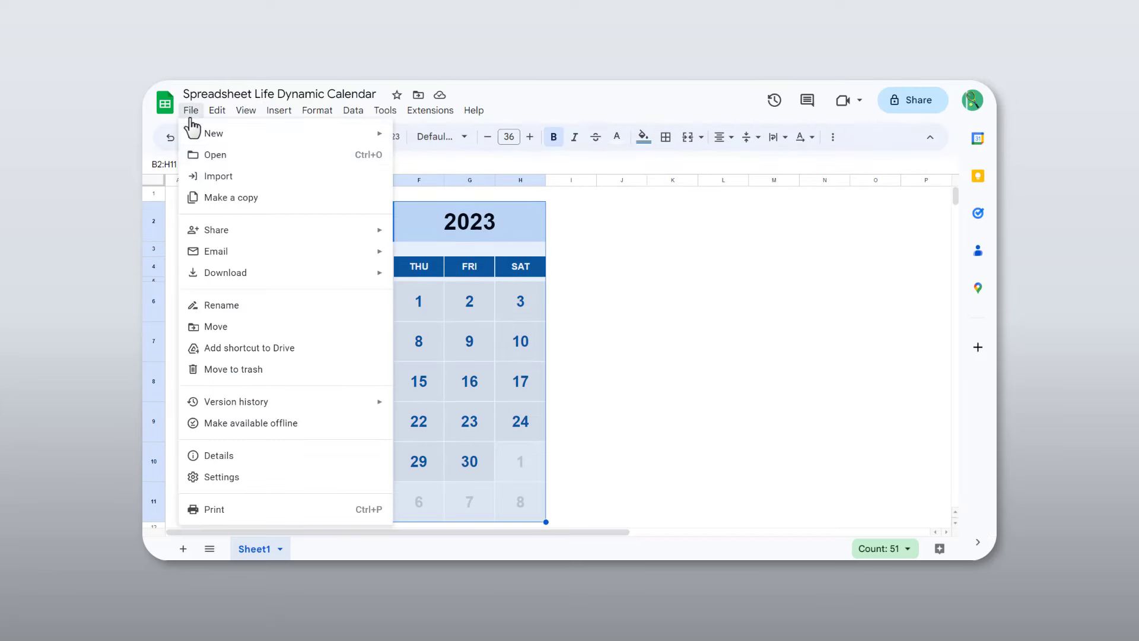
{"action": "left_click", "coordinate": [251, 512]}
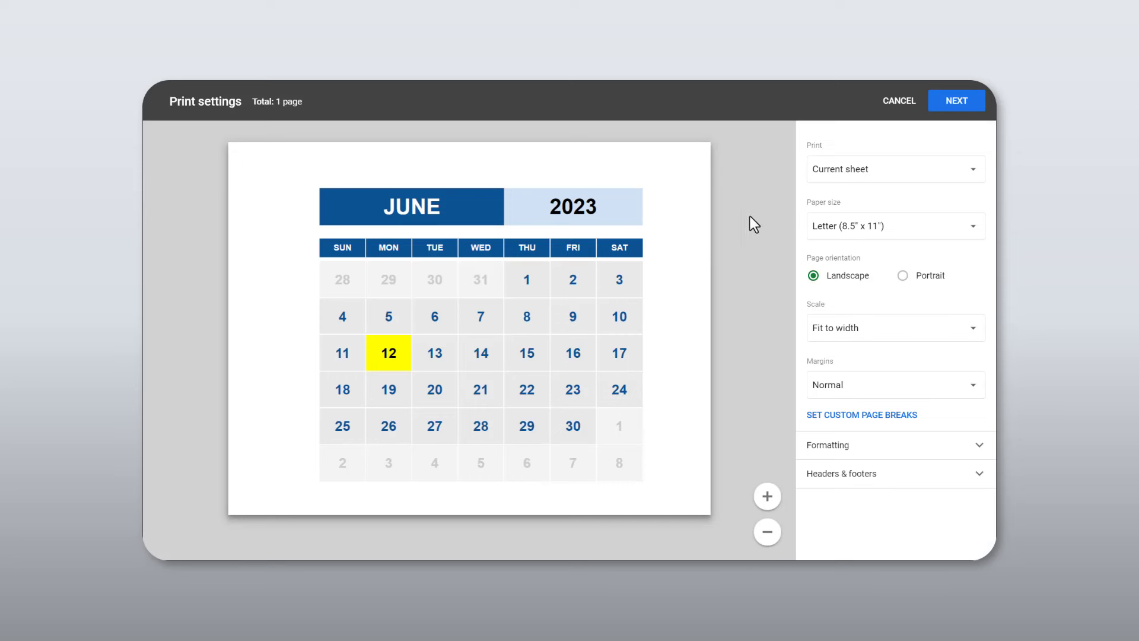
{"action": "left_click", "coordinate": [901, 173]}
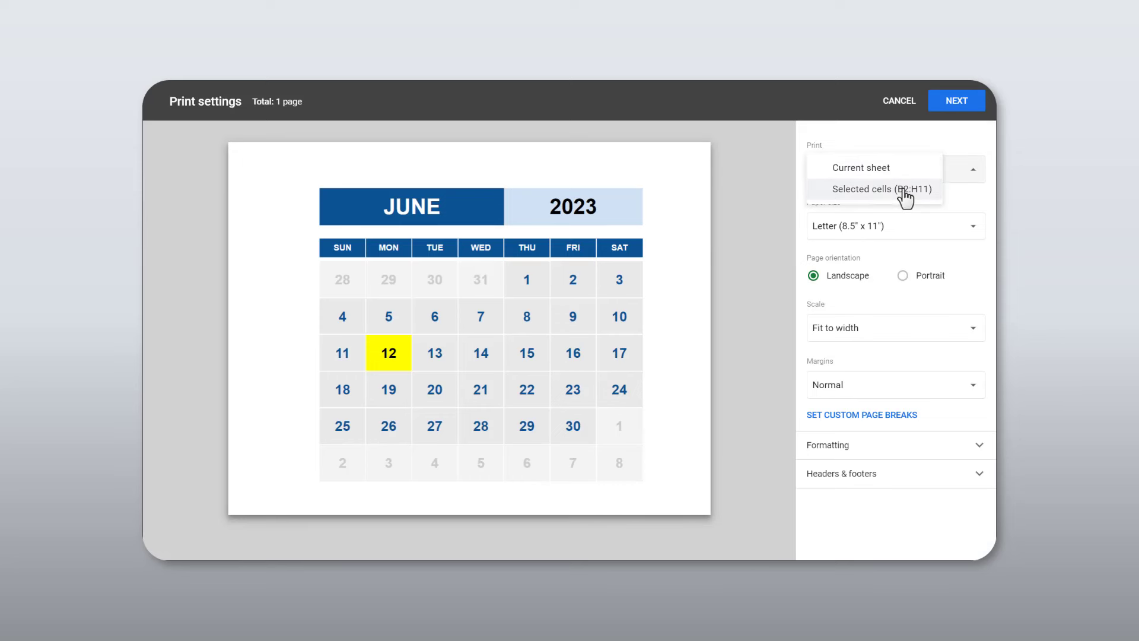
{"action": "left_click", "coordinate": [905, 190]}
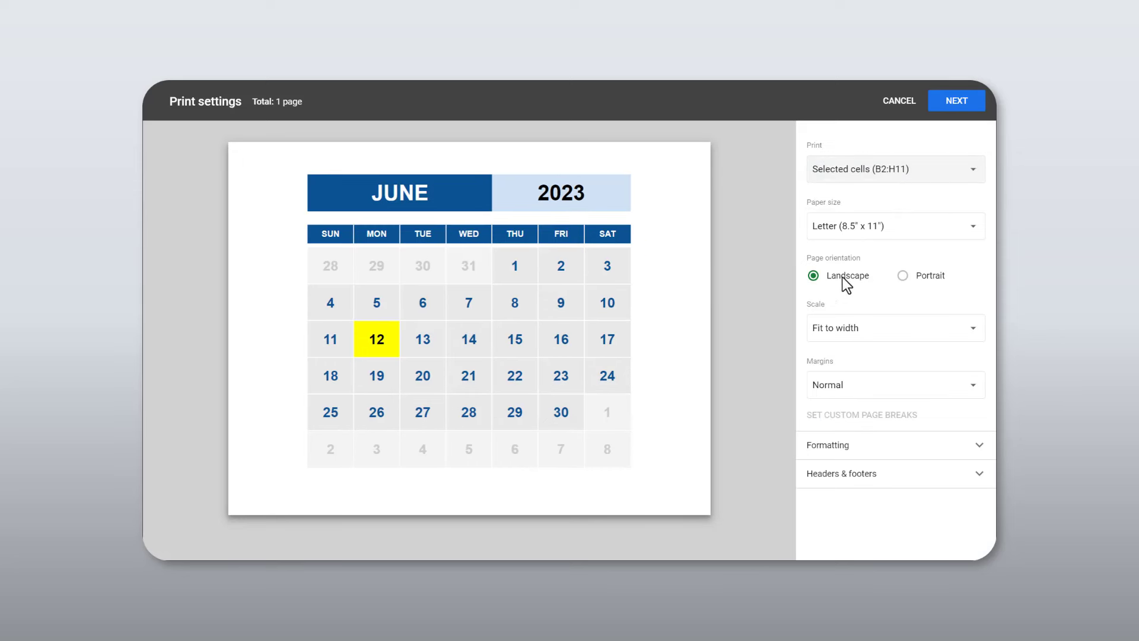
Preview the print in portrait, return to landscape, and cancel the browser print dialog
{"action": "left_click", "coordinate": [903, 276]}
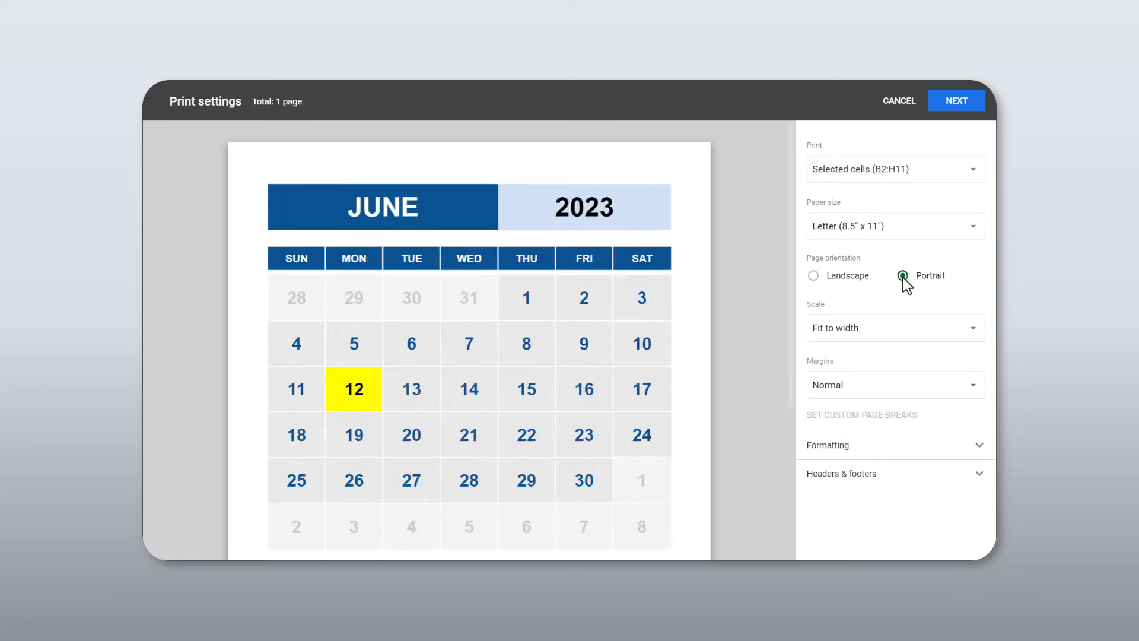
{"action": "left_click", "coordinate": [846, 277]}
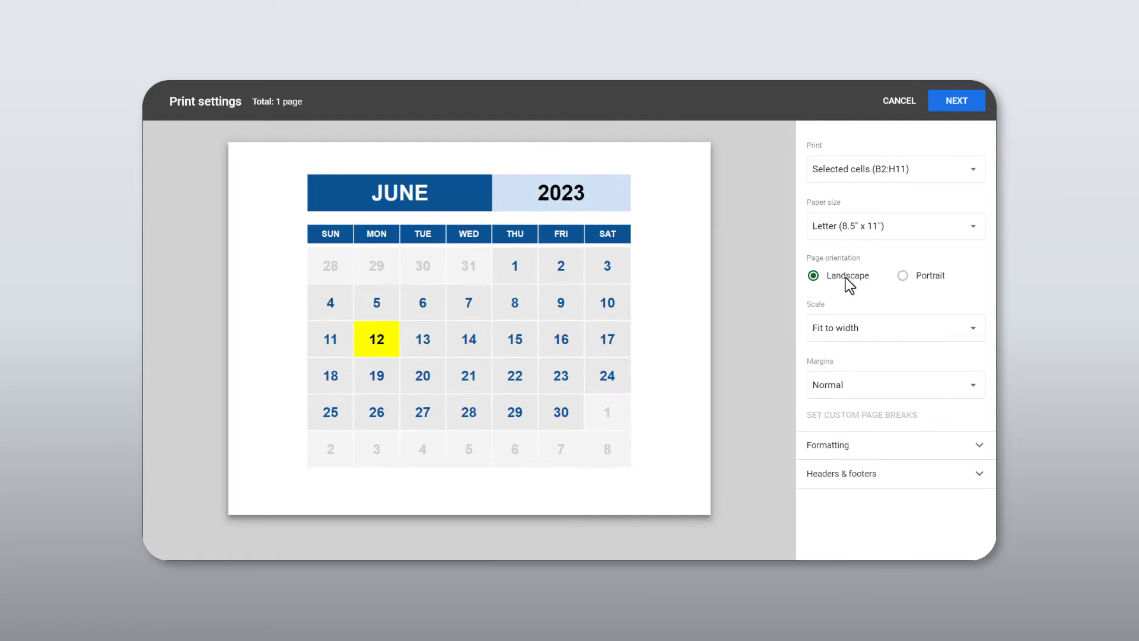
{"action": "left_click", "coordinate": [955, 104]}
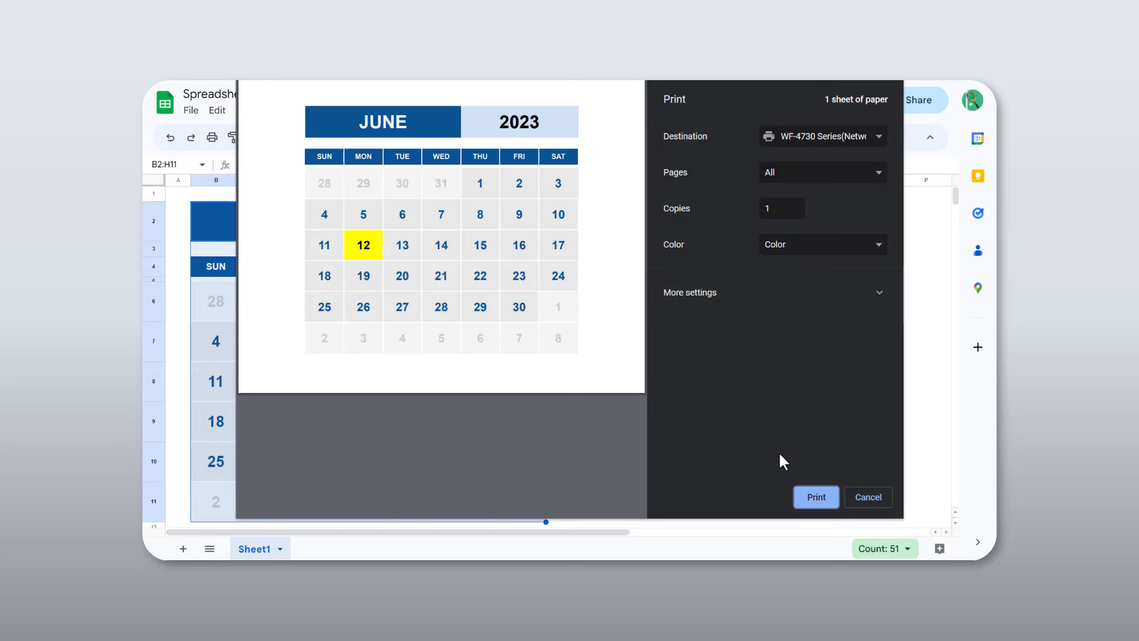
{"action": "left_click", "coordinate": [861, 498]}
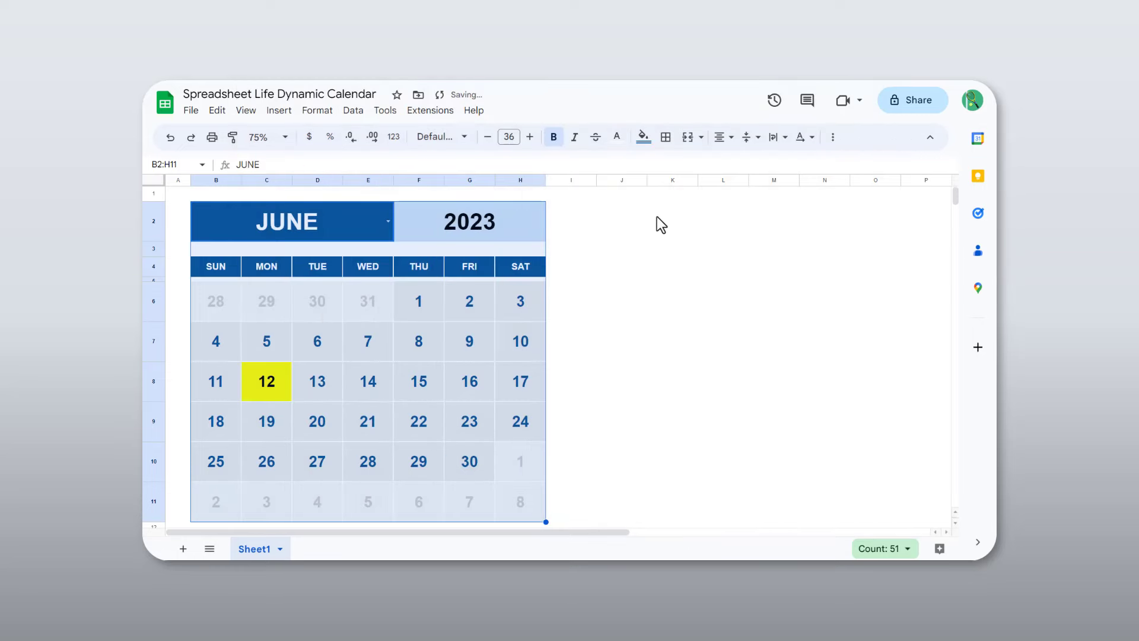
Deselect the calendar by clicking cell J2
{"action": "left_click", "coordinate": [632, 218]}
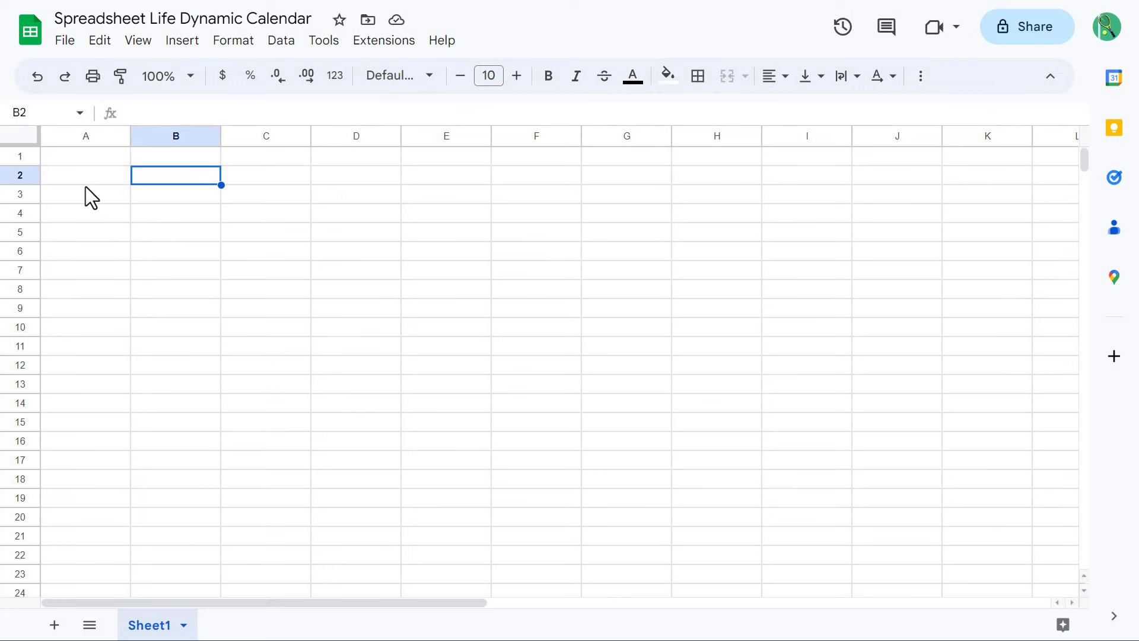
Set column A to 50 and make rows 1 and 3 30 pixels tall
{"action": "right_click", "coordinate": [94, 138]}
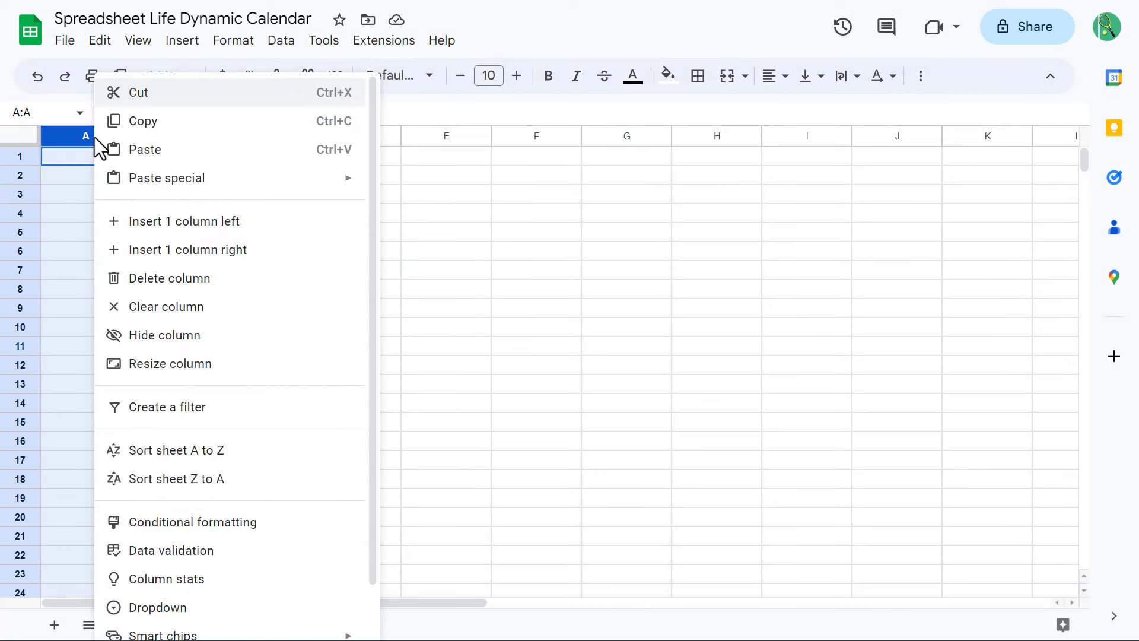
{"action": "left_click", "coordinate": [170, 364]}
{"action": "type", "text": "50"}
{"action": "key", "text": "Return"}
{"action": "left_click", "coordinate": [27, 157]}
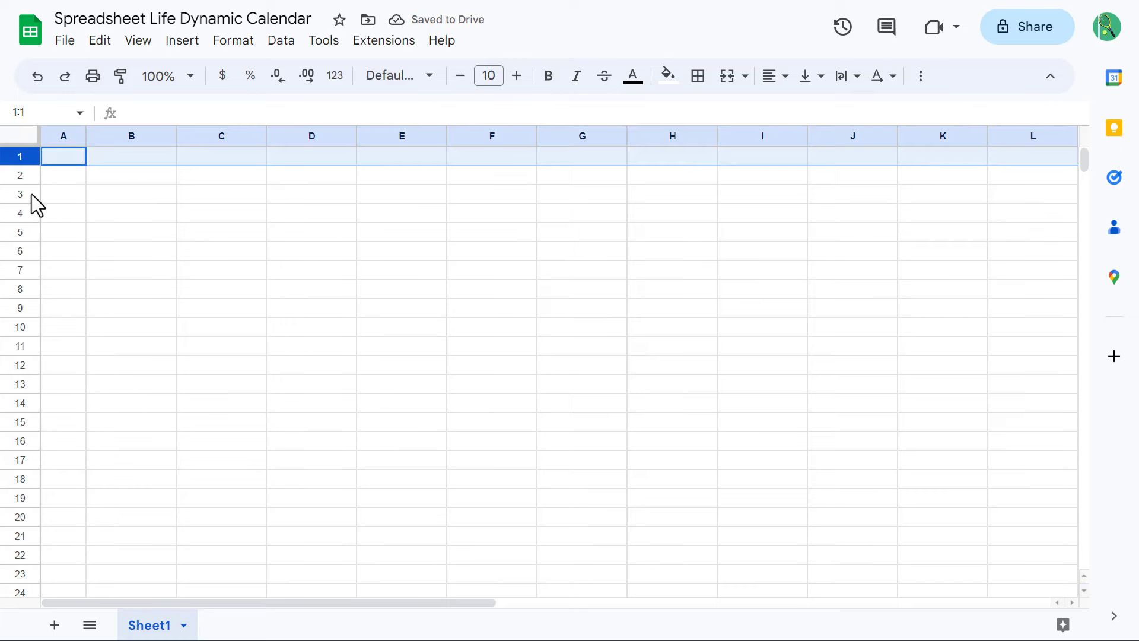
{"action": "left_click", "coordinate": [31, 194], "text": "ctrl"}
{"action": "right_click", "coordinate": [29, 188]}
{"action": "left_click", "coordinate": [108, 300]}
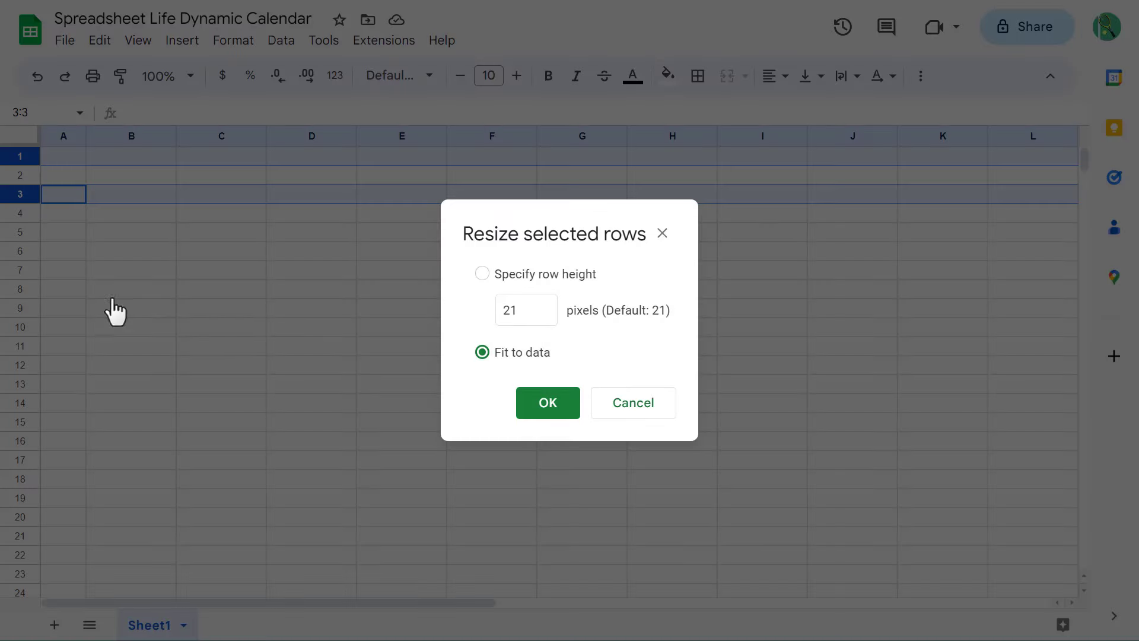
{"action": "left_click", "coordinate": [506, 317]}
{"action": "type", "text": "30"}
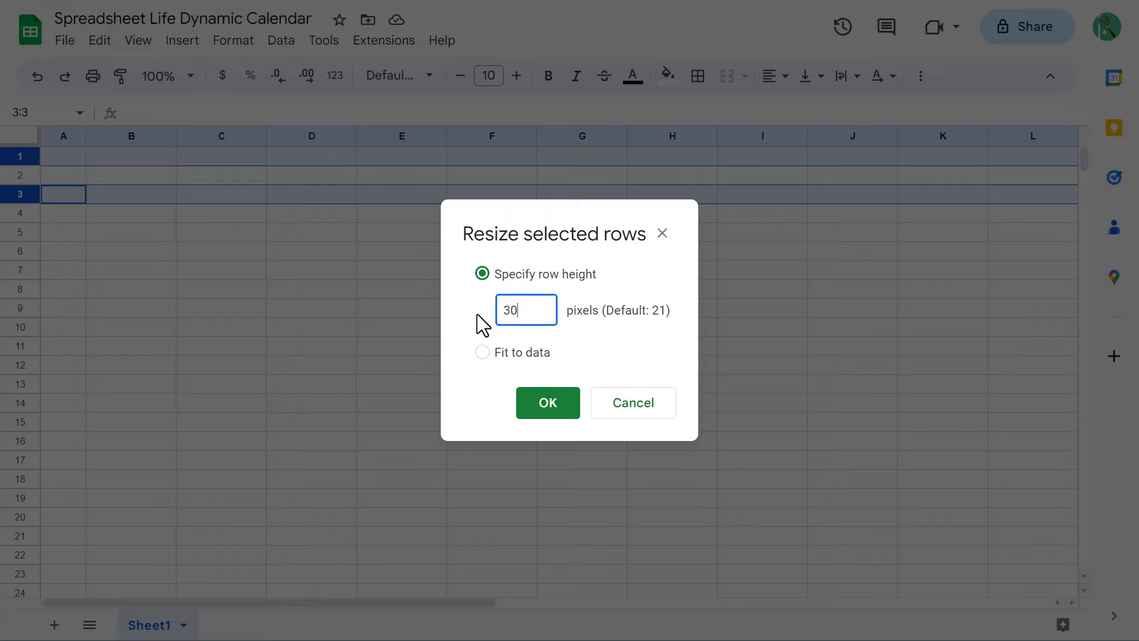
{"action": "left_click", "coordinate": [548, 405]}
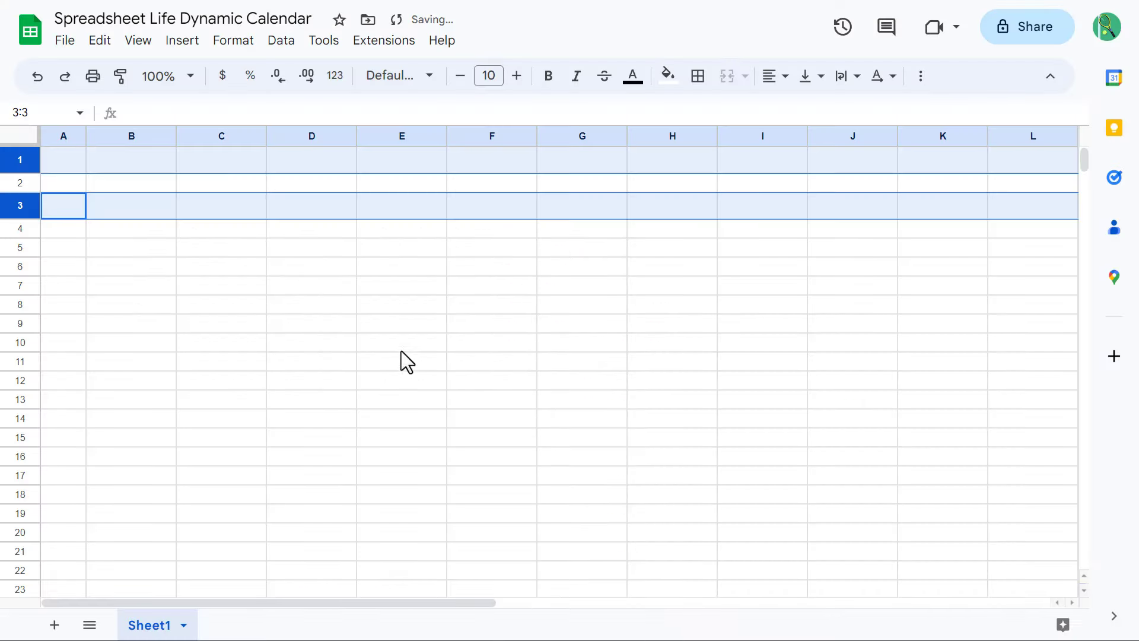
Resize rows 2 and 6–11 to 80 pixels tall
{"action": "left_click", "coordinate": [28, 185]}
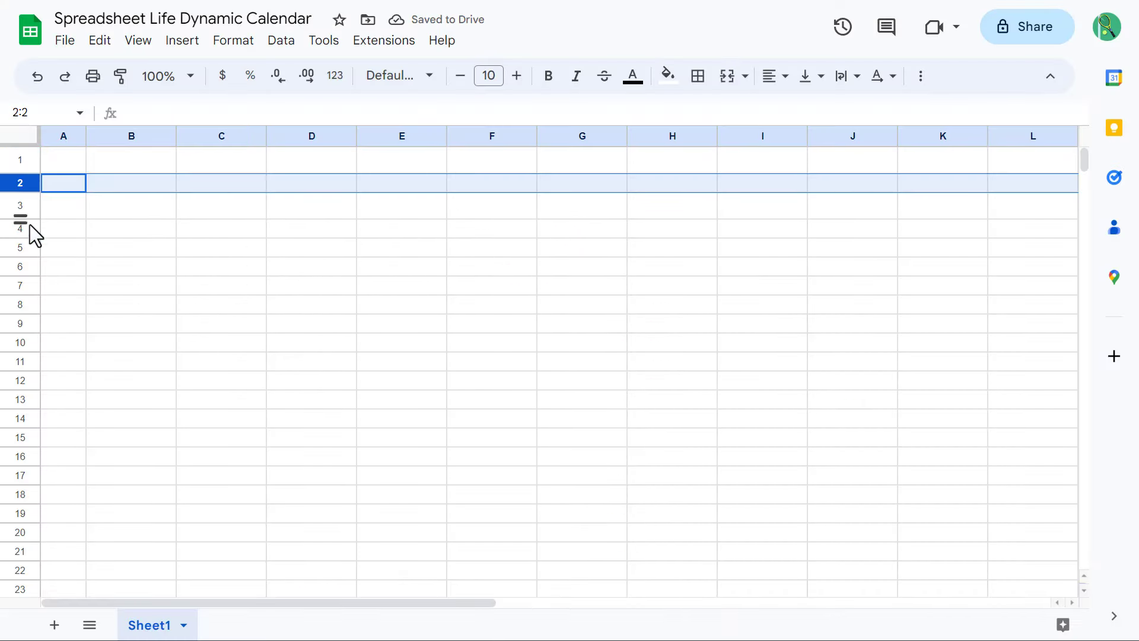
{"action": "left_click_drag", "start_coordinate": [33, 267], "coordinate": [23, 359]}
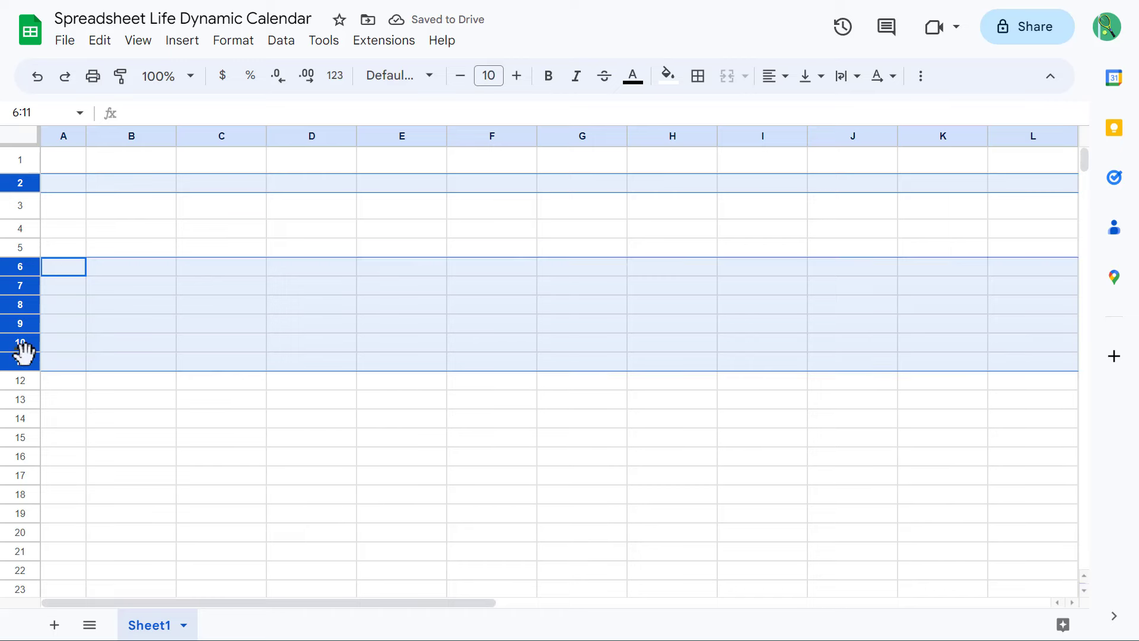
{"action": "right_click", "coordinate": [23, 359]}
{"action": "left_click", "coordinate": [119, 462]}
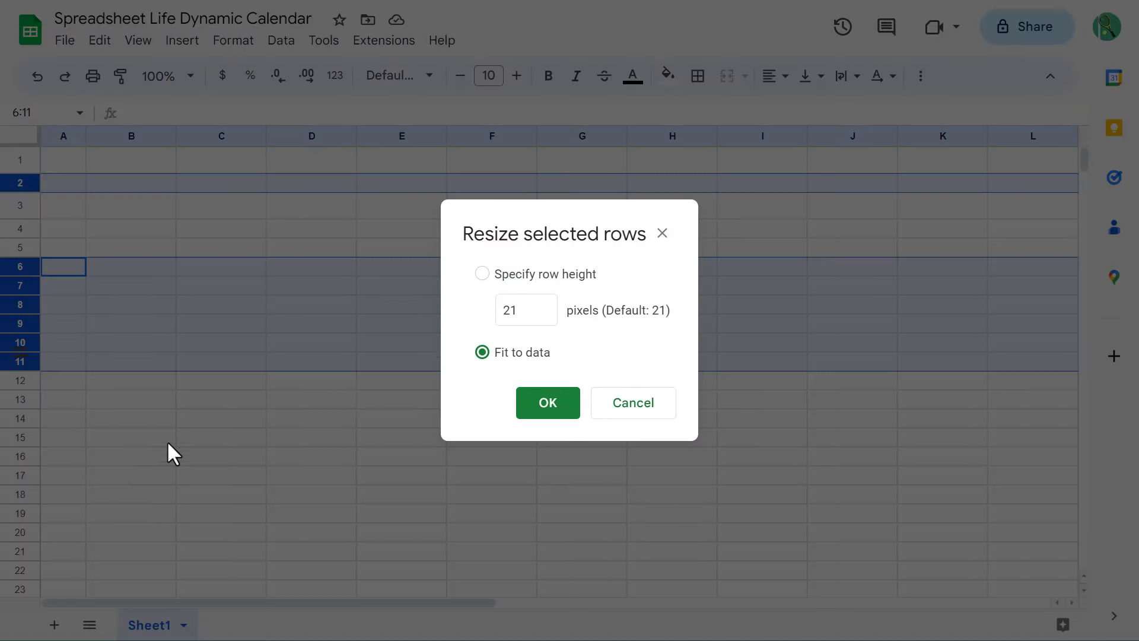
{"action": "double_click", "coordinate": [527, 310]}
{"action": "type", "text": "50"}
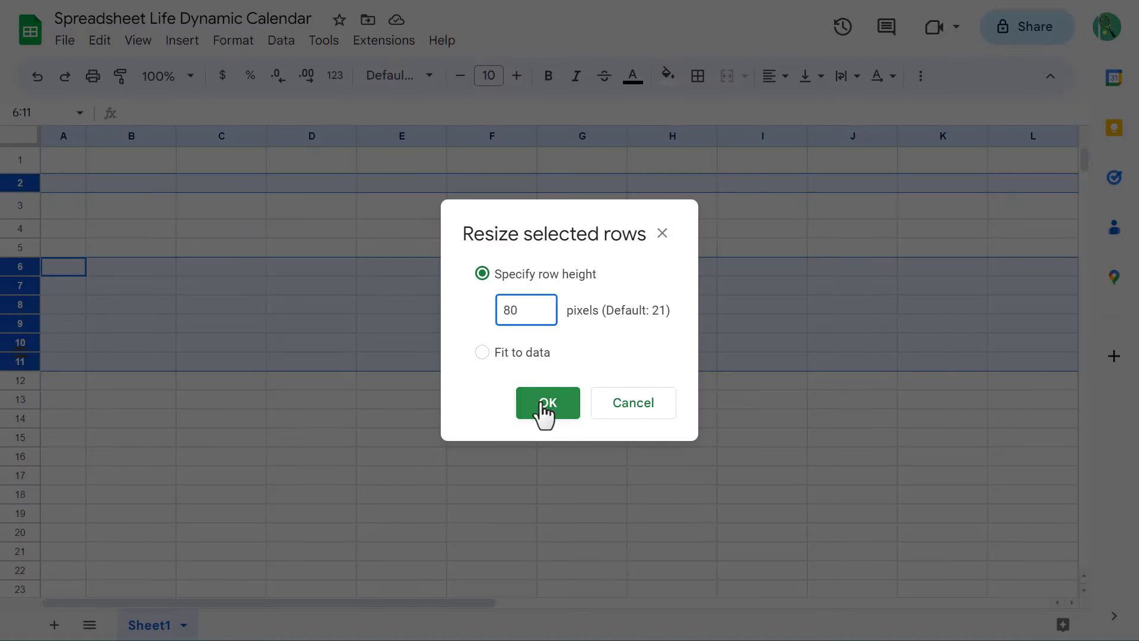
{"action": "left_click", "coordinate": [542, 407]}
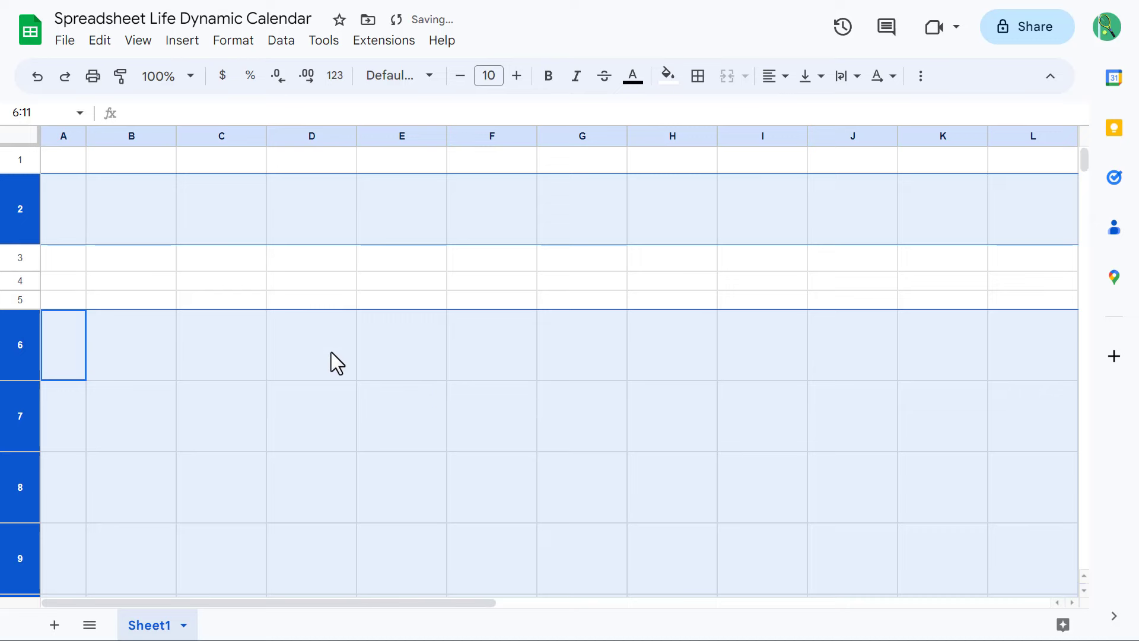
Set row 4 to a height of 40 pixels
{"action": "right_click", "coordinate": [28, 280]}
{"action": "left_click", "coordinate": [109, 469]}
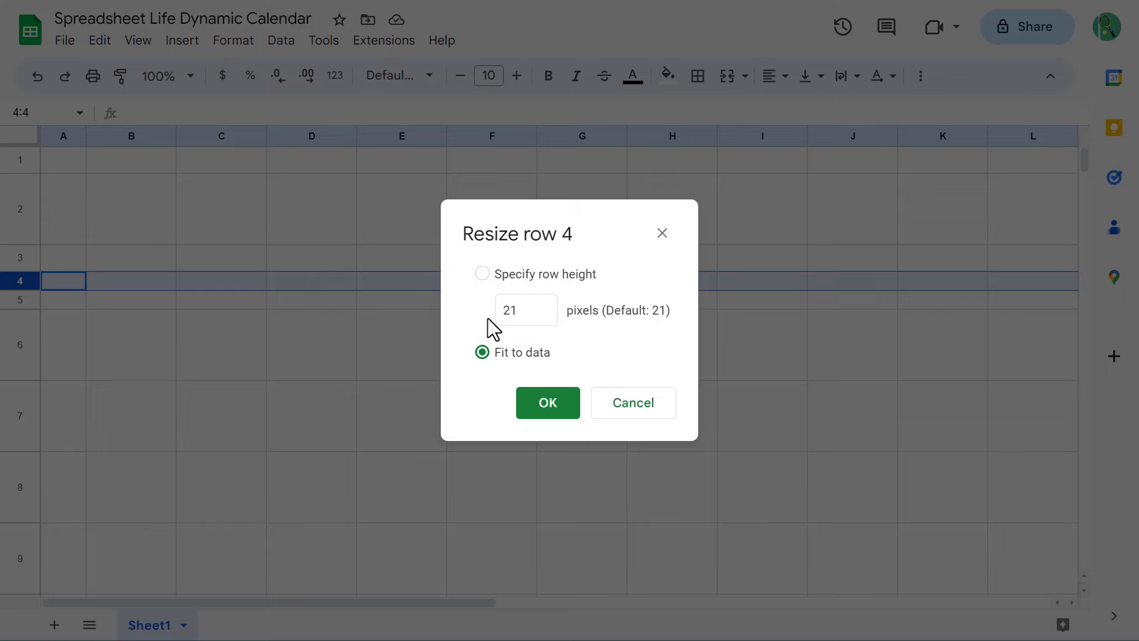
{"action": "left_click", "coordinate": [488, 318]}
{"action": "type", "text": "40"}
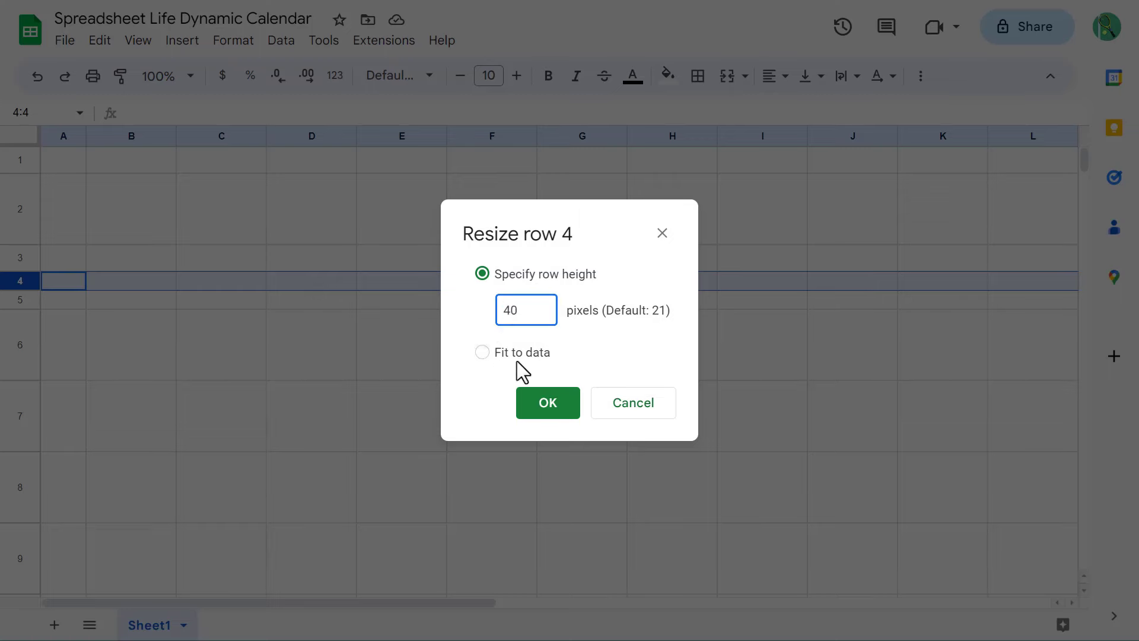
{"action": "left_click", "coordinate": [545, 402]}
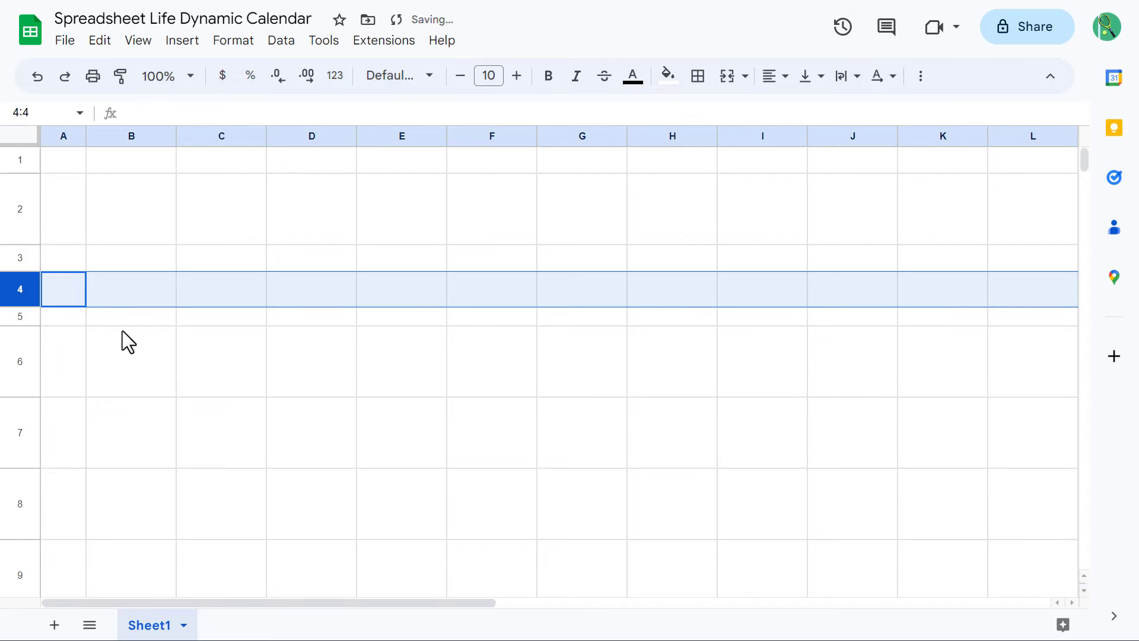
Shrink row 5 to 10 pixels and deselect the rows
{"action": "left_click", "coordinate": [26, 318]}
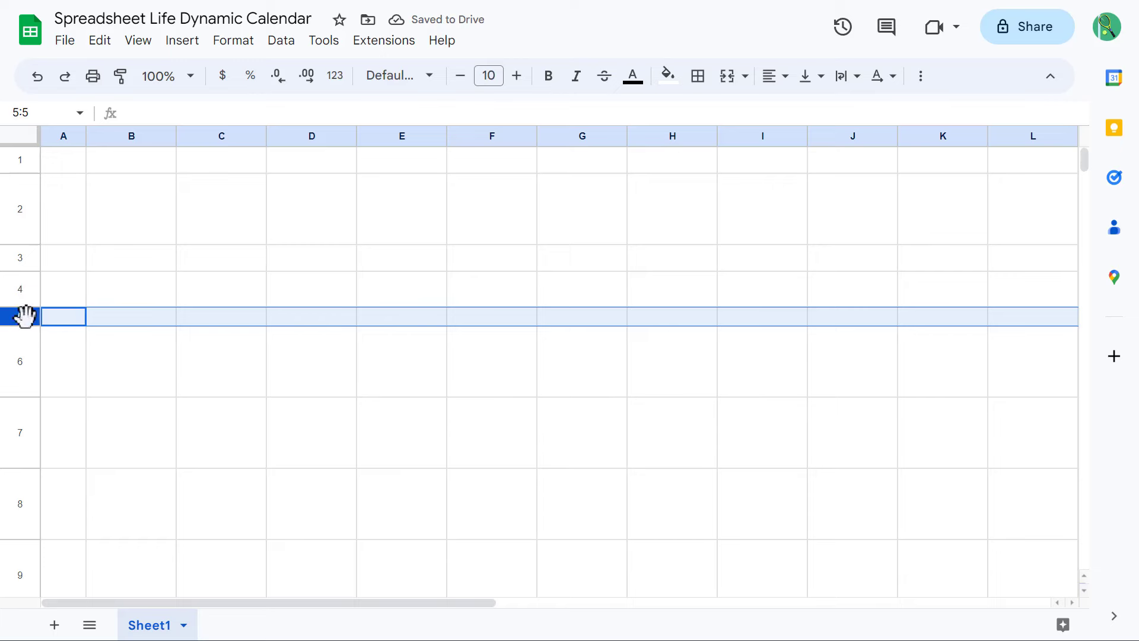
{"action": "right_click", "coordinate": [26, 318]}
{"action": "left_click", "coordinate": [95, 461]}
{"action": "left_click", "coordinate": [487, 310]}
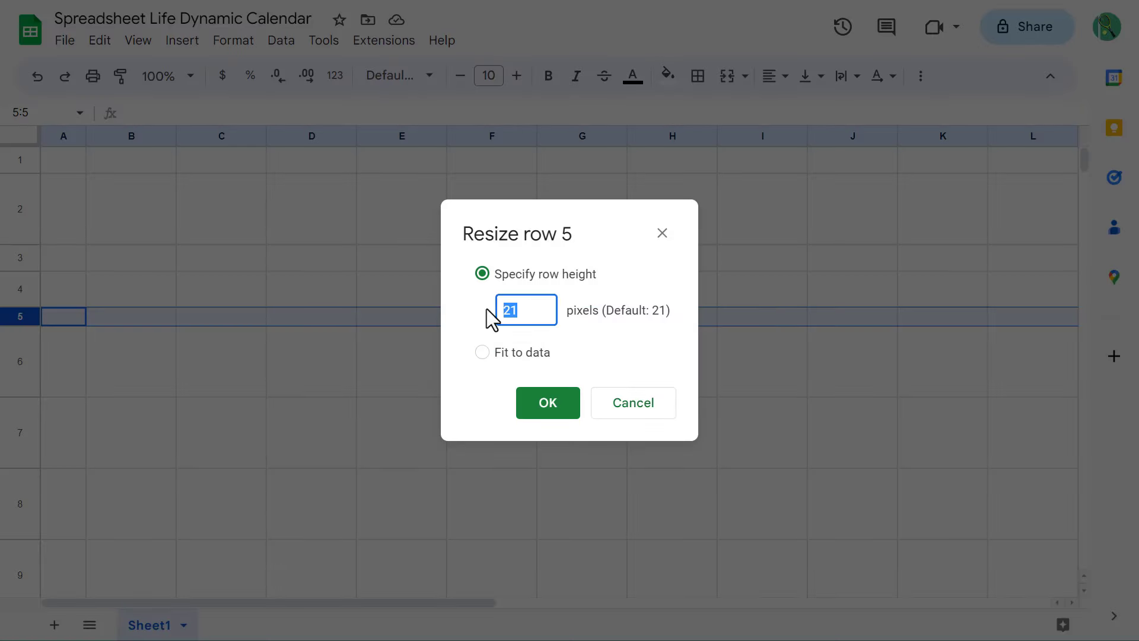
{"action": "type", "text": "10"}
{"action": "left_click", "coordinate": [544, 405]}
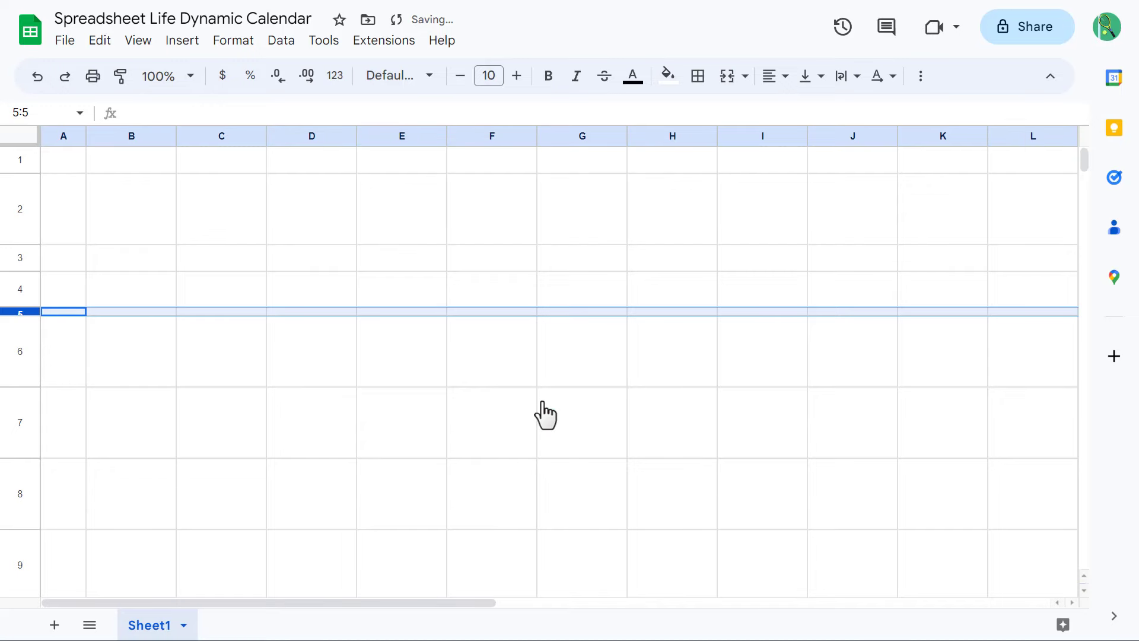
{"action": "left_click", "coordinate": [135, 211]}
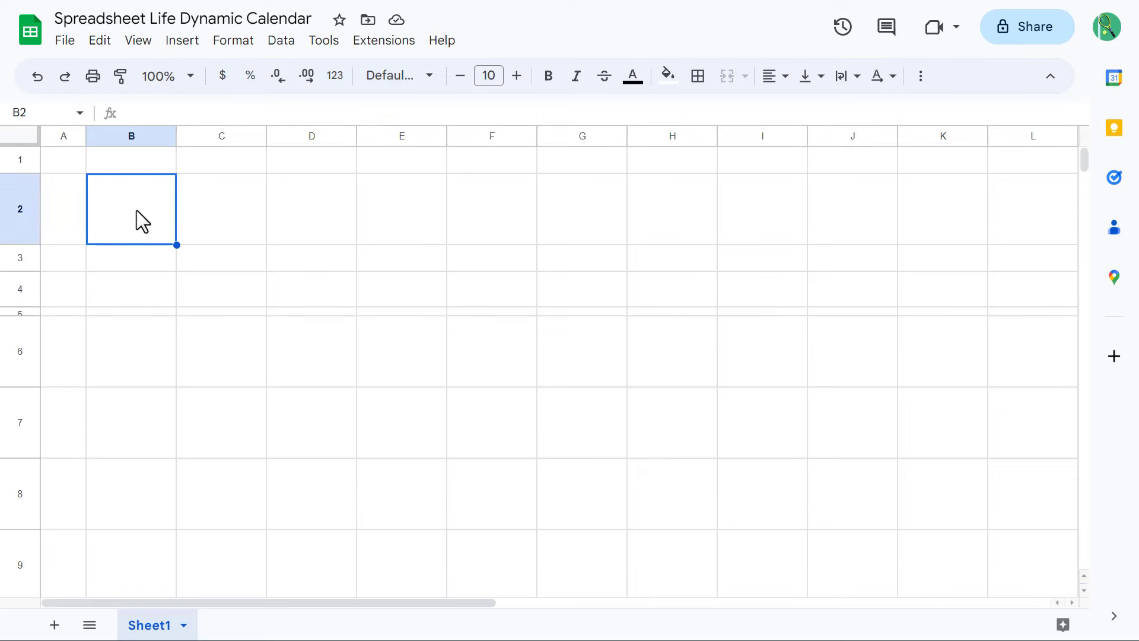
Enter JANUARY in B13 and autofill the months down to DECEMBER in B24
{"action": "scroll", "coordinate": [137, 214], "scroll_direction": "down", "scroll_amount": 5}
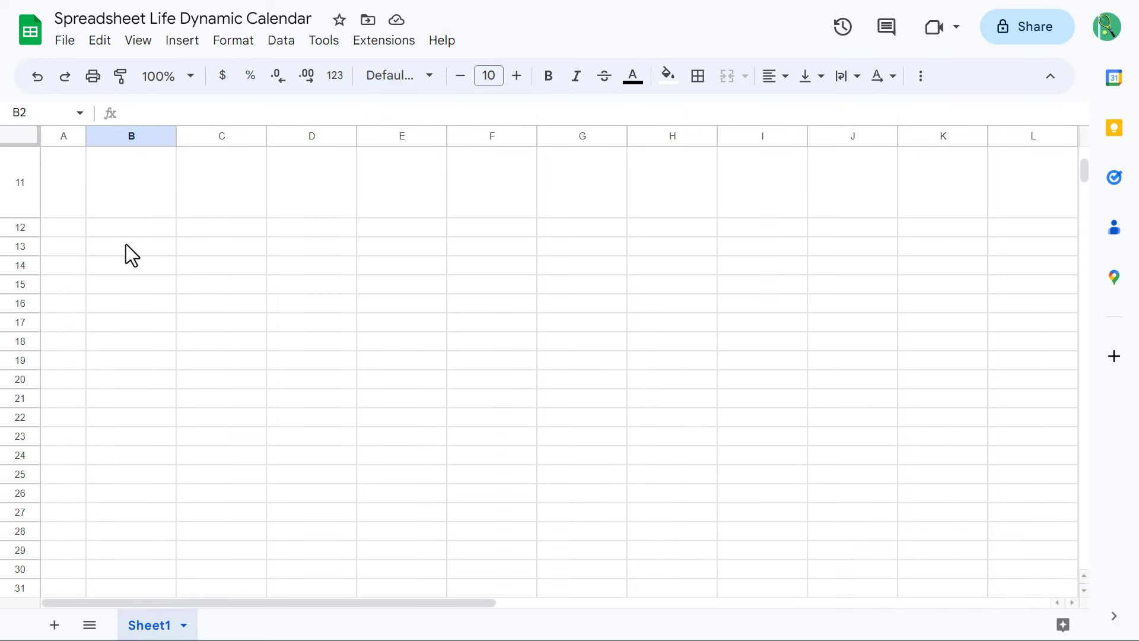
{"action": "left_click", "coordinate": [126, 245]}
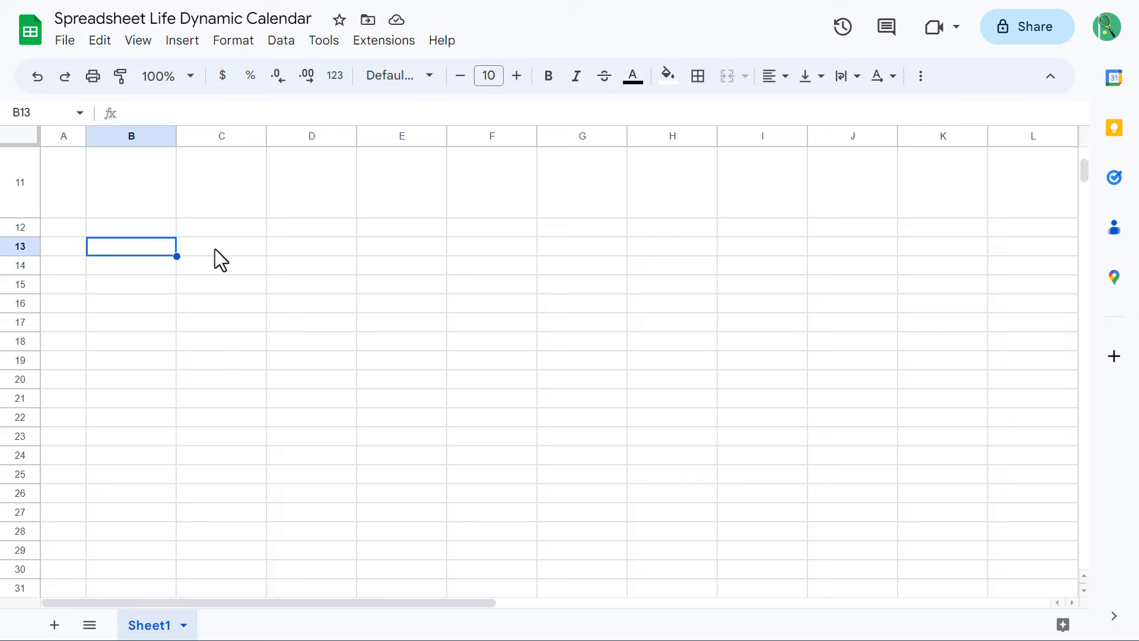
{"action": "type", "text": "JANUARY"}
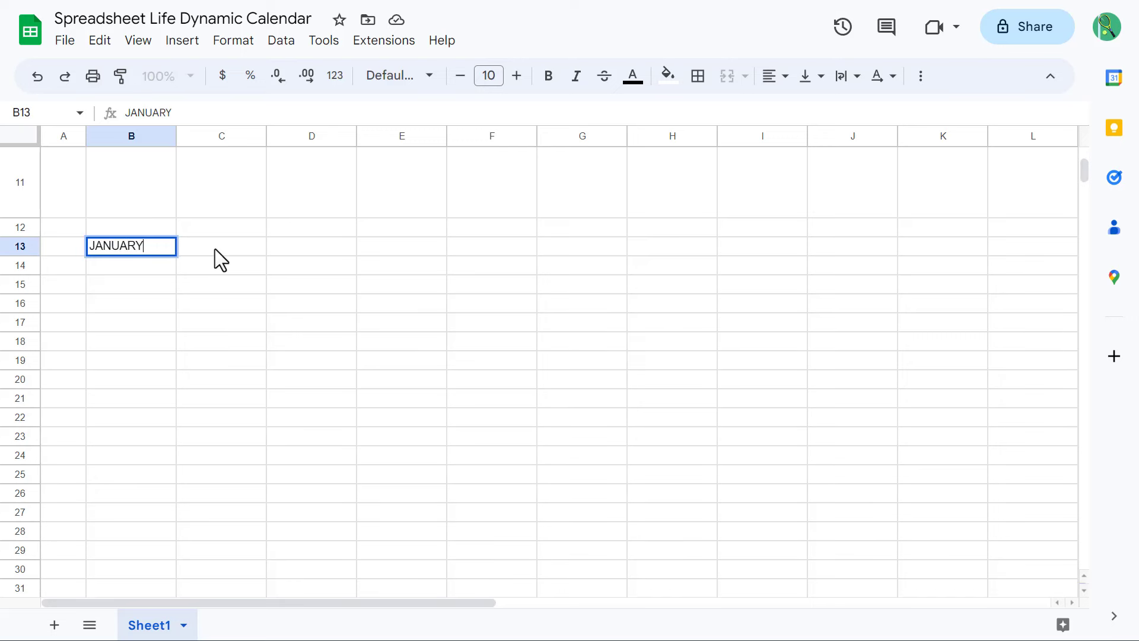
{"action": "key", "text": "Return"}
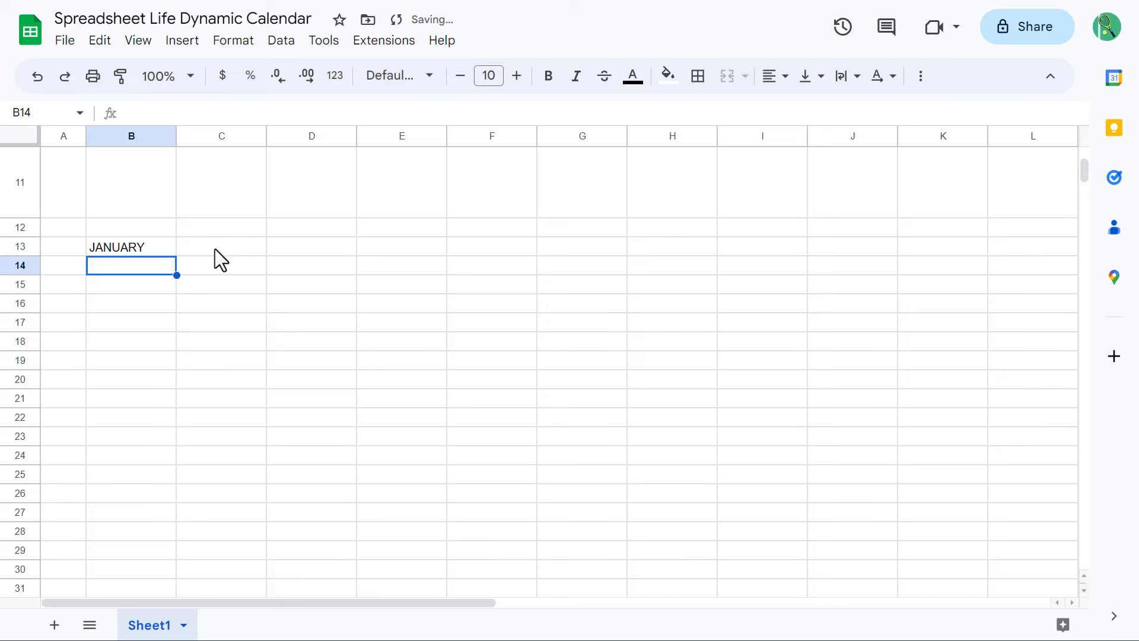
{"action": "left_click", "coordinate": [159, 246]}
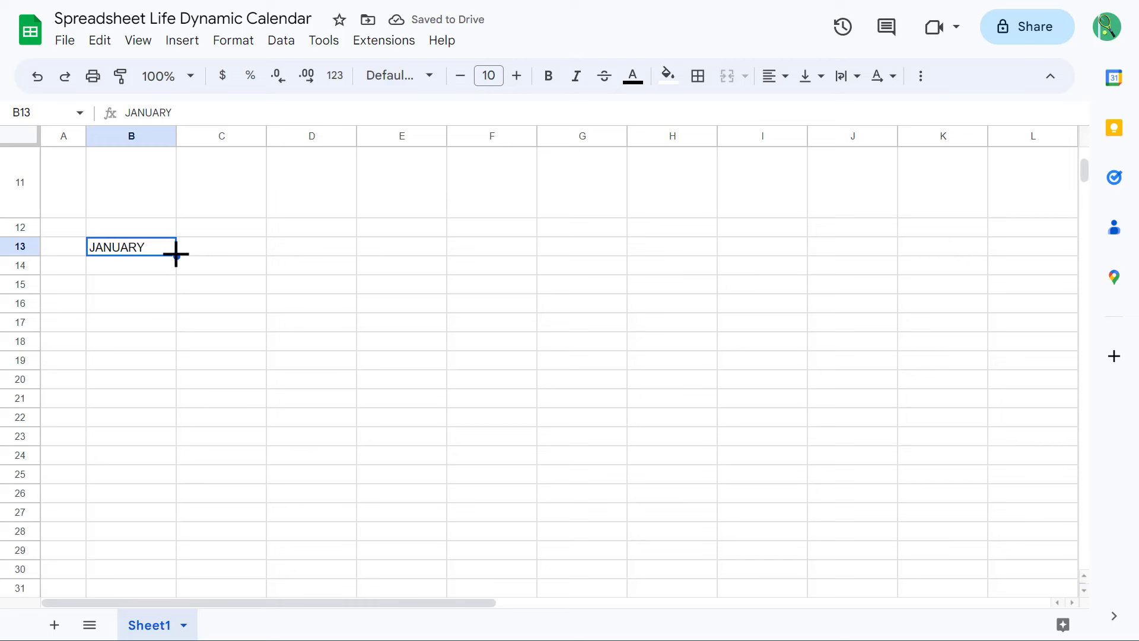
{"action": "left_click_drag", "start_coordinate": [177, 257], "coordinate": [174, 459]}
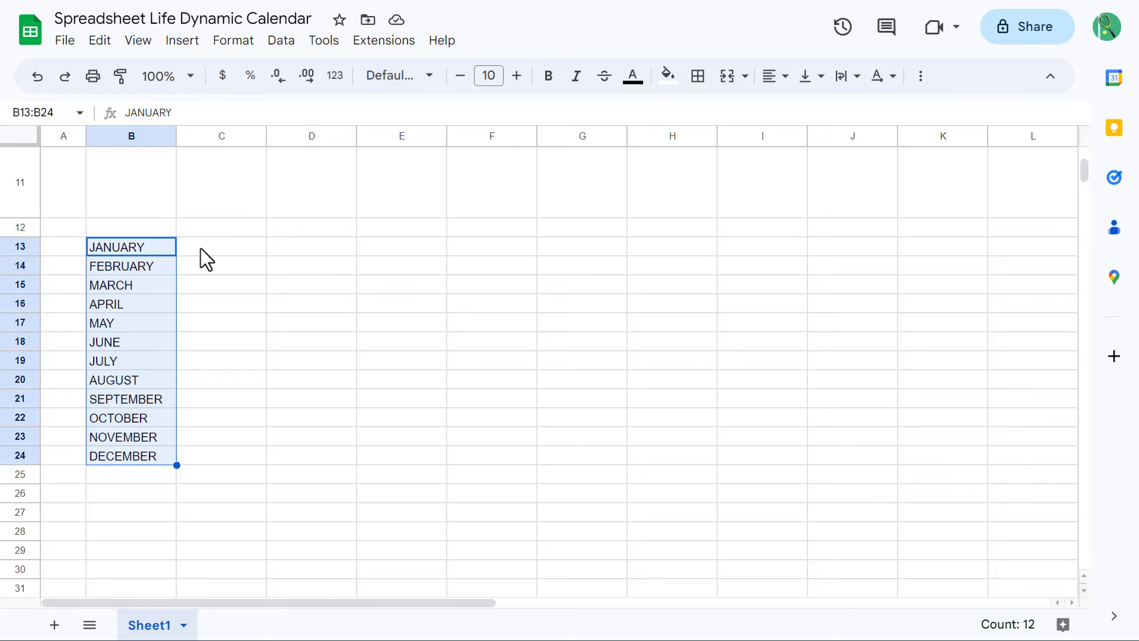
{"action": "scroll", "coordinate": [201, 248], "scroll_direction": "up", "scroll_amount": 10}
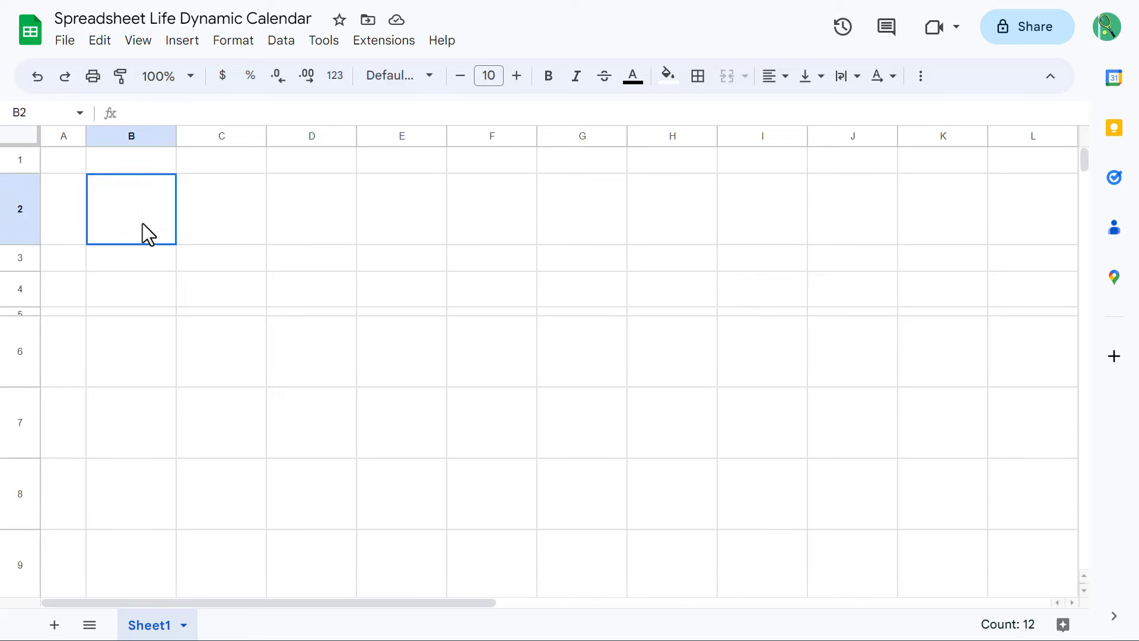
Select B2:E2 and apply Merge cells from the toolbar
{"action": "left_click_drag", "start_coordinate": [142, 223], "coordinate": [416, 223]}
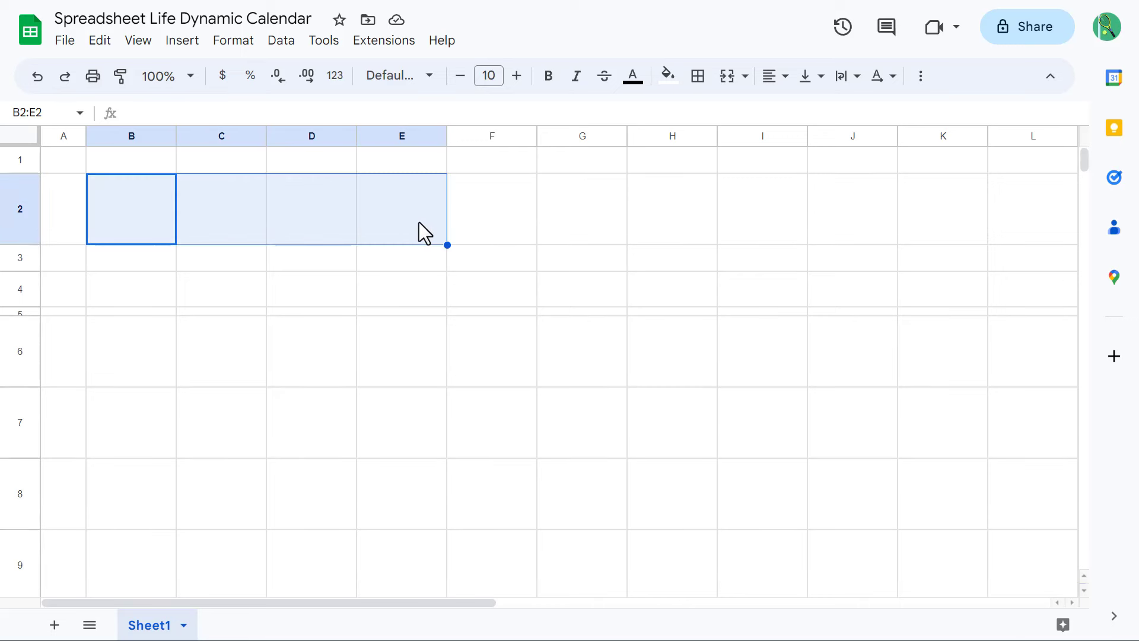
{"action": "left_click", "coordinate": [730, 85]}
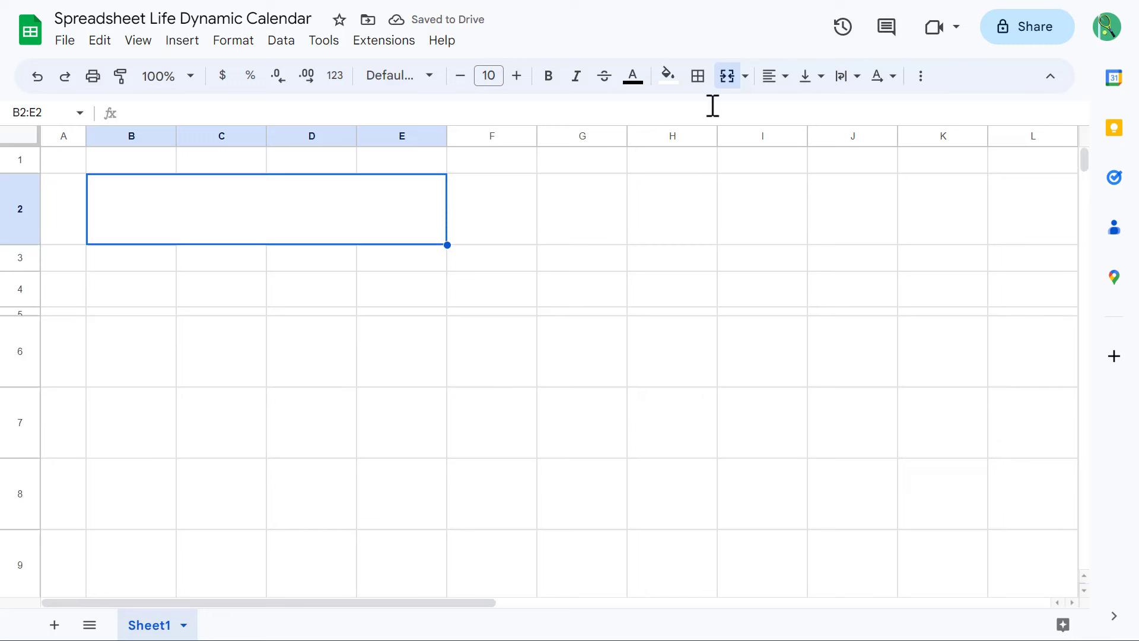
Add a dropdown to B2 that takes its items from the range B13:B24
{"action": "left_click", "coordinate": [182, 40]}
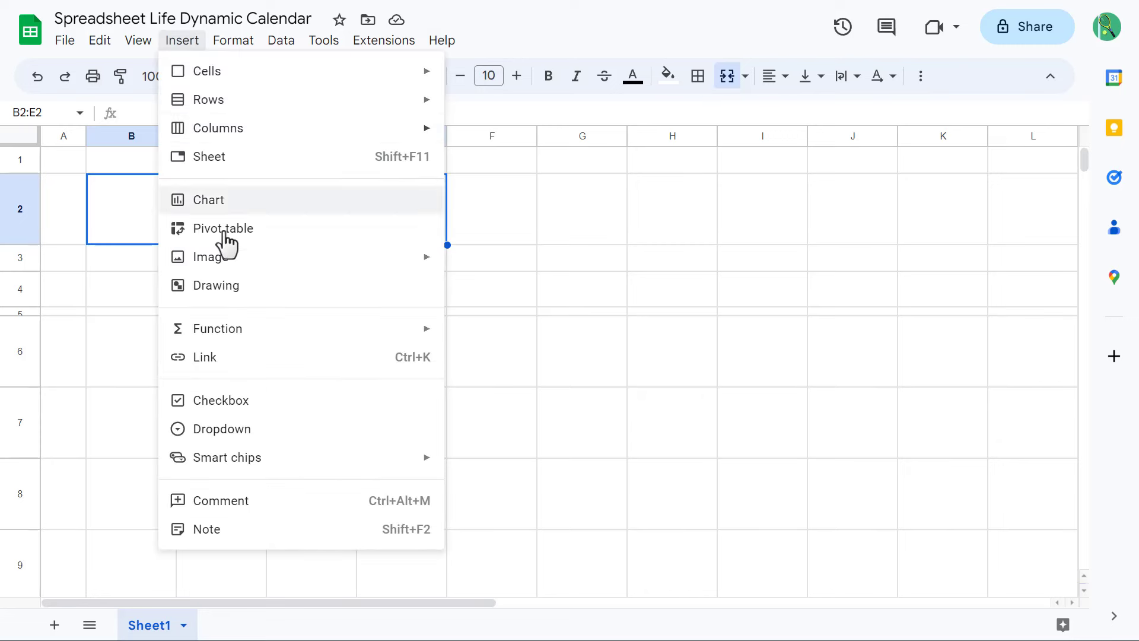
{"action": "left_click", "coordinate": [249, 433]}
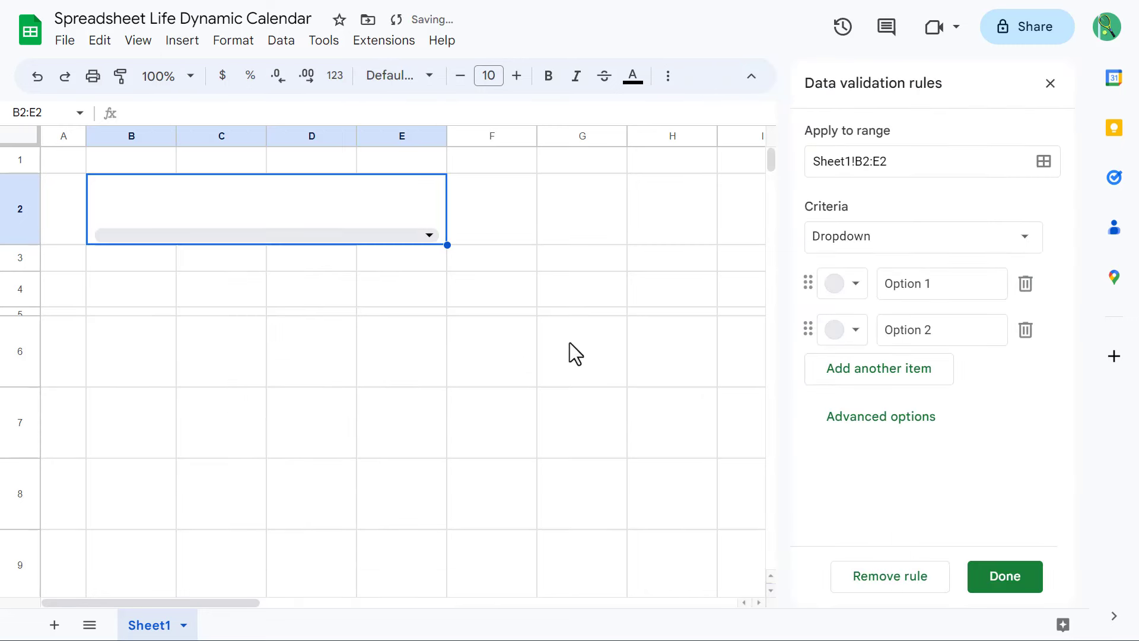
{"action": "left_click", "coordinate": [912, 249]}
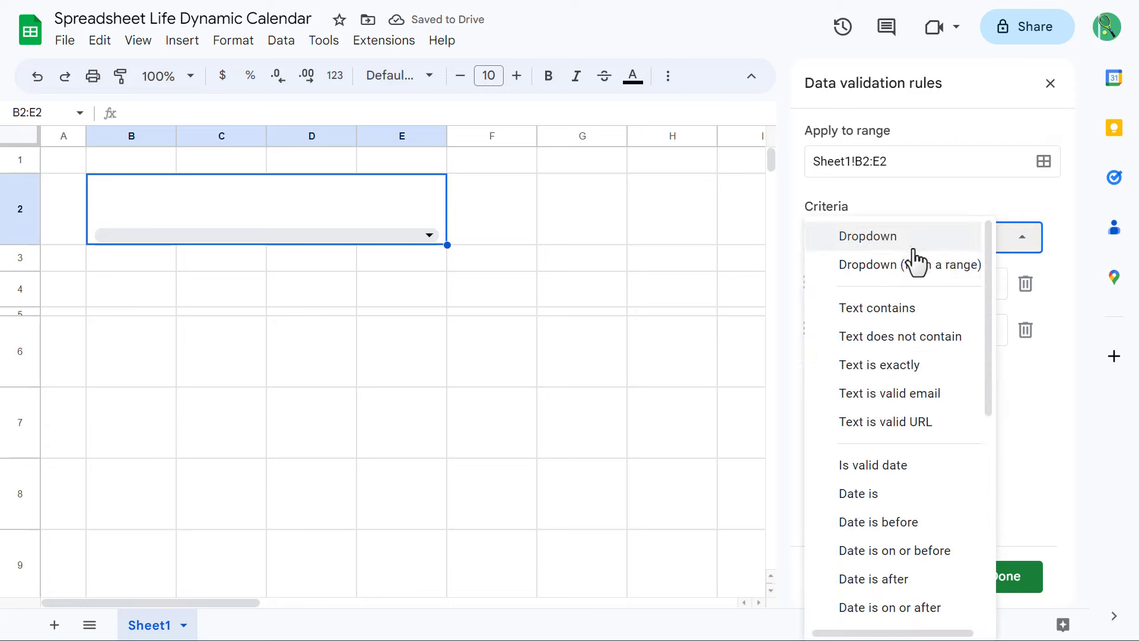
{"action": "left_click", "coordinate": [923, 280]}
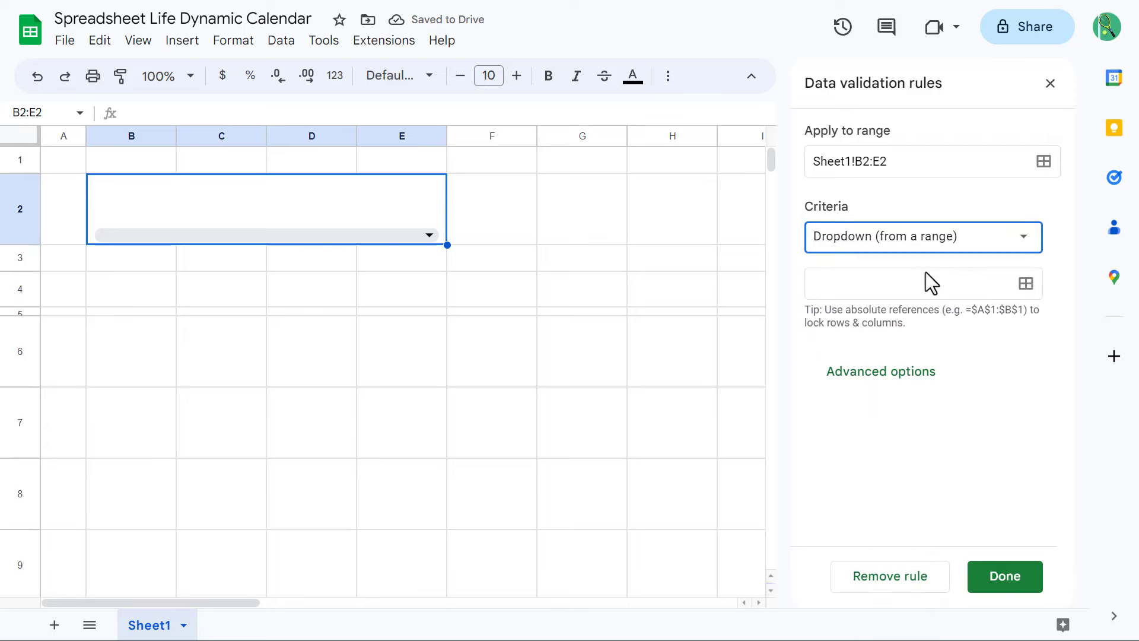
{"action": "left_click", "coordinate": [1026, 291]}
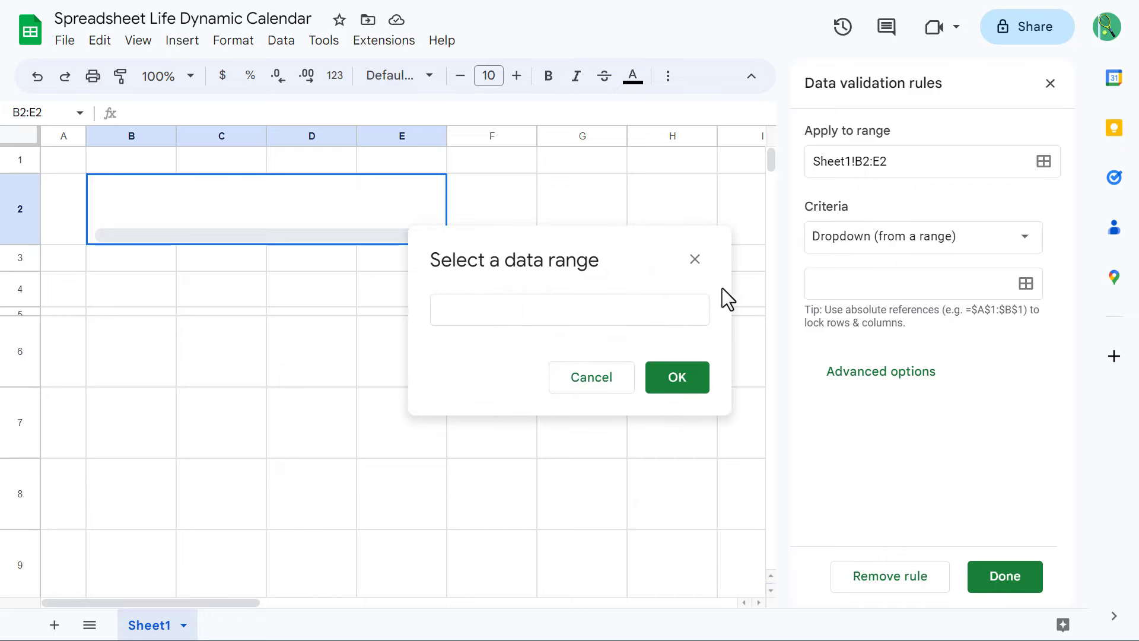
{"action": "scroll", "coordinate": [320, 341], "scroll_direction": "down", "scroll_amount": 9}
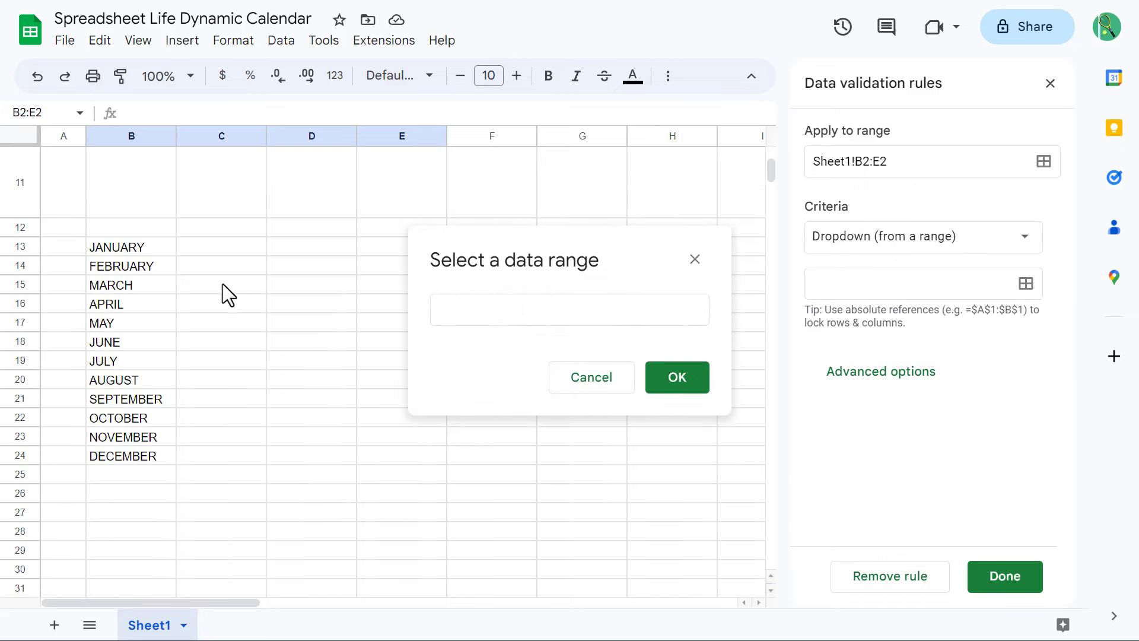
{"action": "left_click_drag", "start_coordinate": [163, 247], "coordinate": [162, 457]}
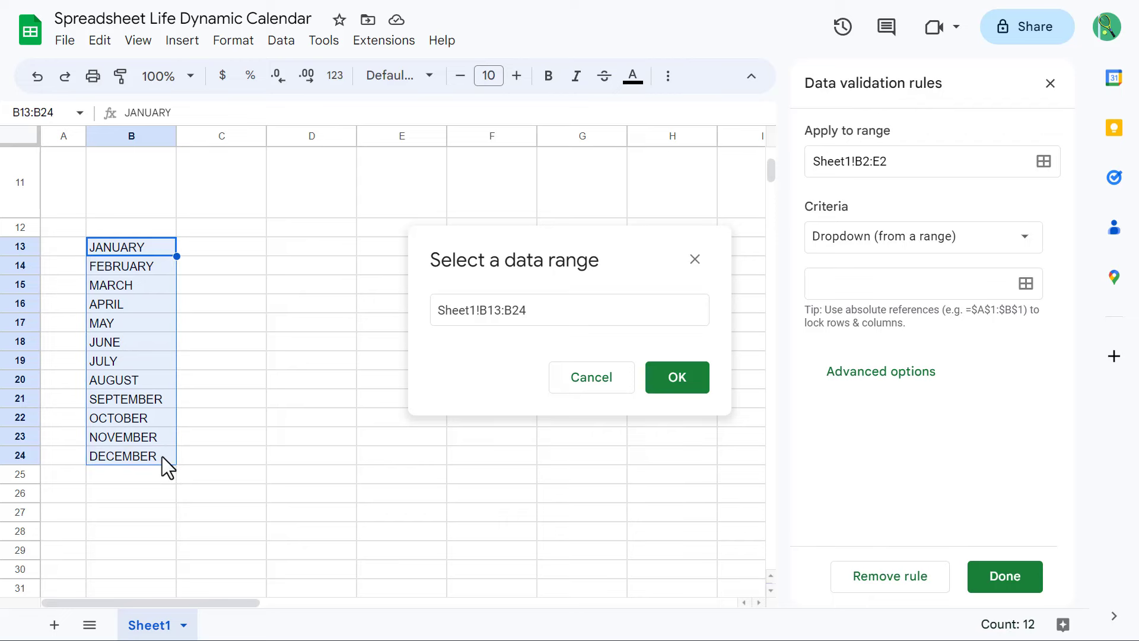
{"action": "left_click", "coordinate": [663, 389]}
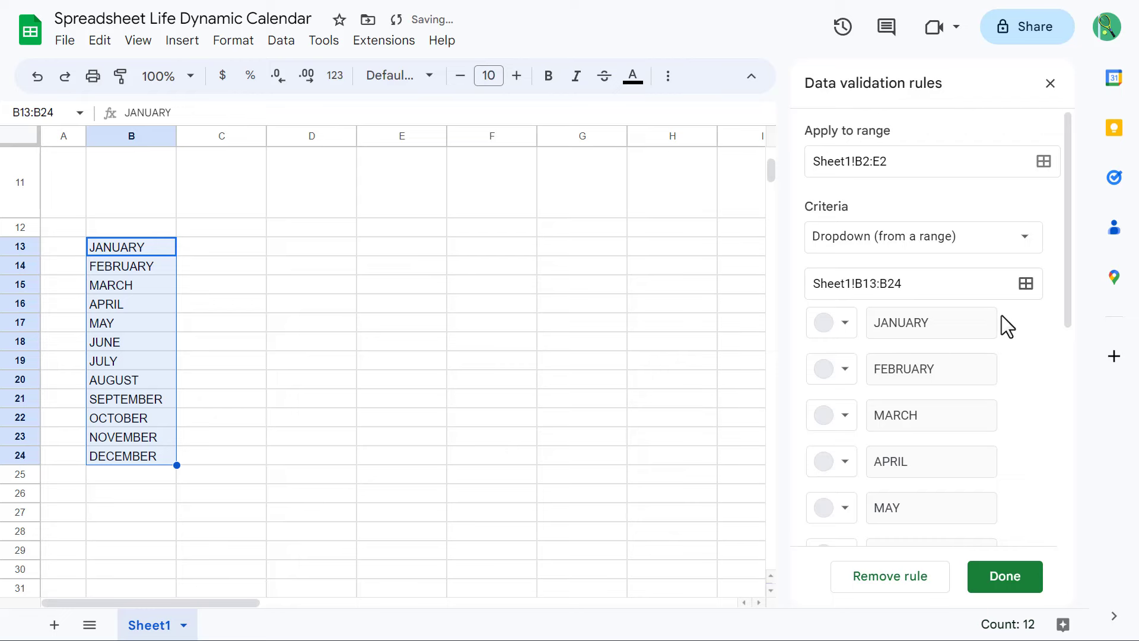
Set the dropdown's display style to Arrow and save the rule
{"action": "left_click_drag", "start_coordinate": [1069, 302], "coordinate": [1064, 525]}
{"action": "left_click", "coordinate": [917, 509]}
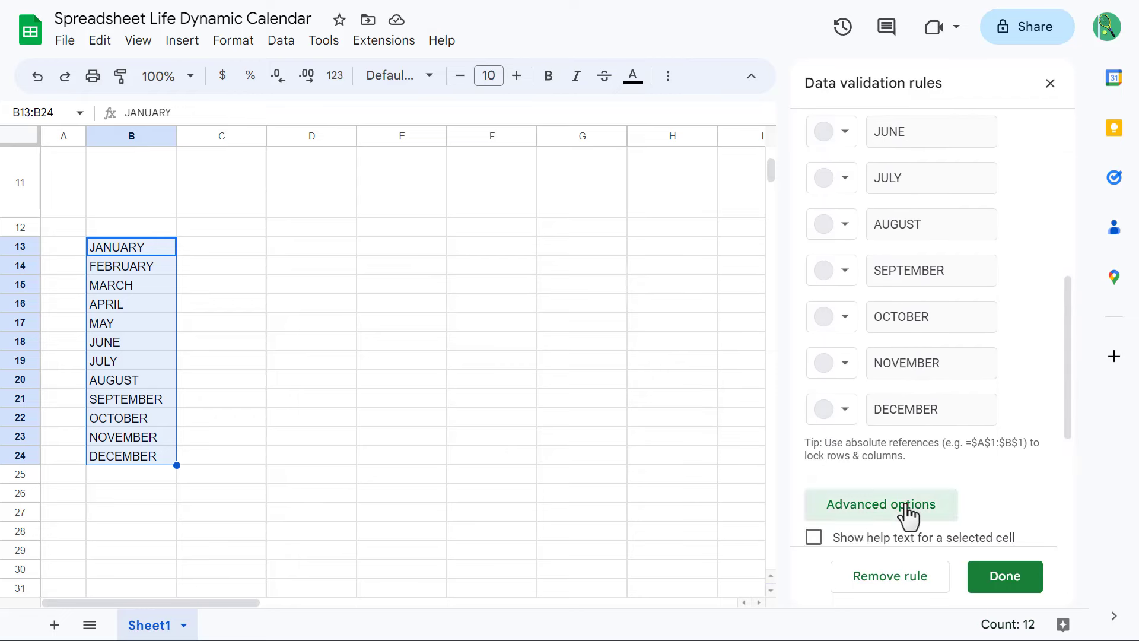
{"action": "left_click_drag", "start_coordinate": [1066, 431], "coordinate": [1060, 543]}
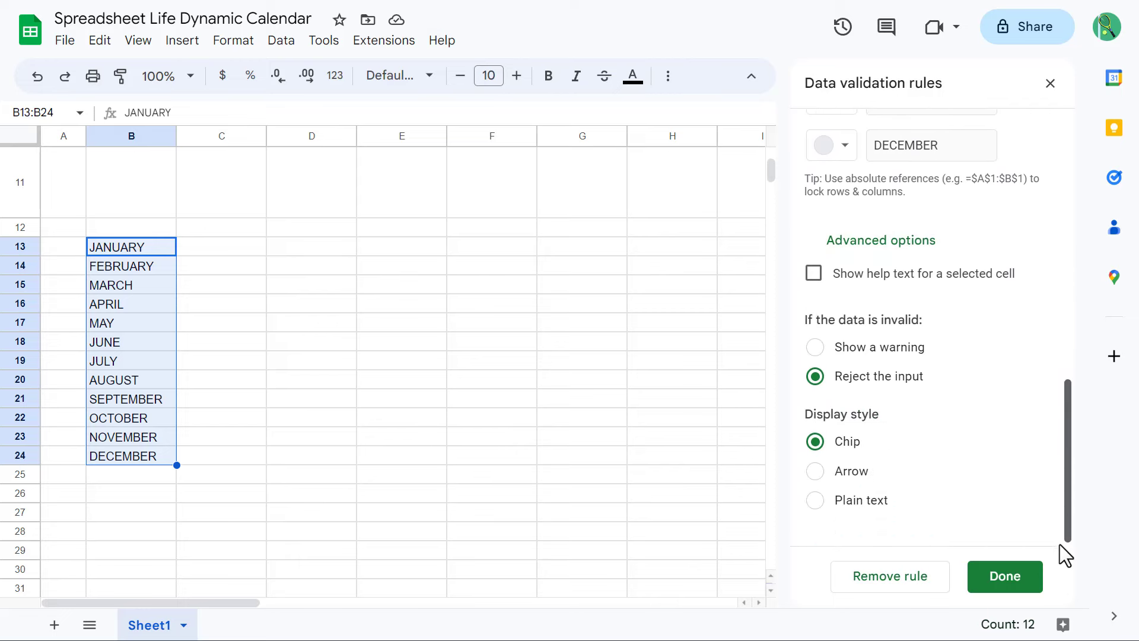
{"action": "left_click", "coordinate": [815, 473]}
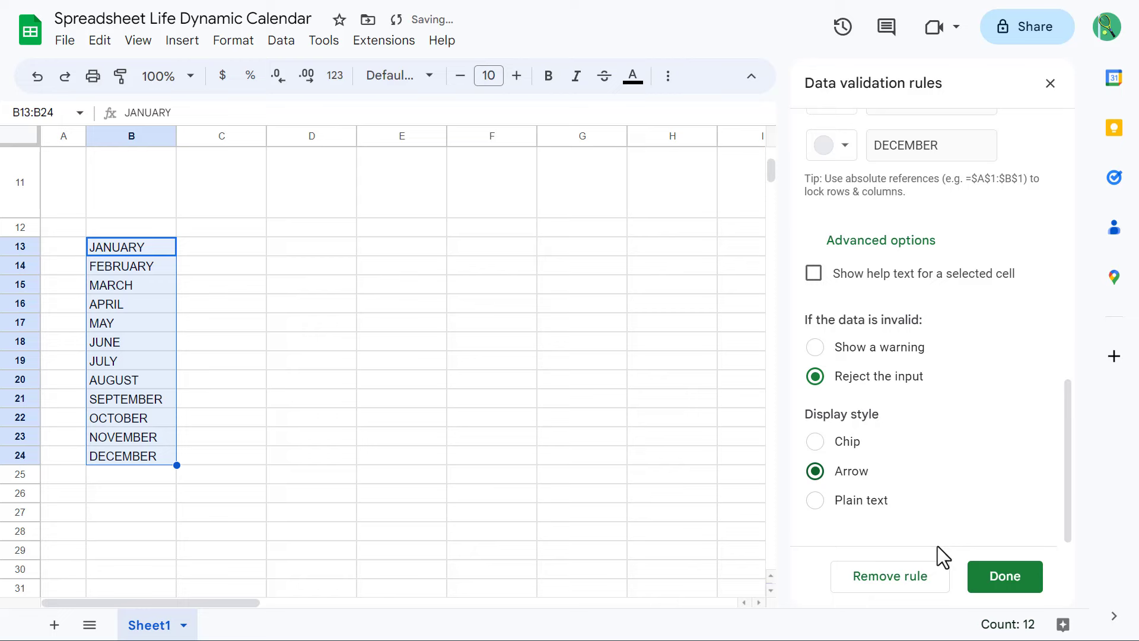
{"action": "left_click", "coordinate": [981, 579]}
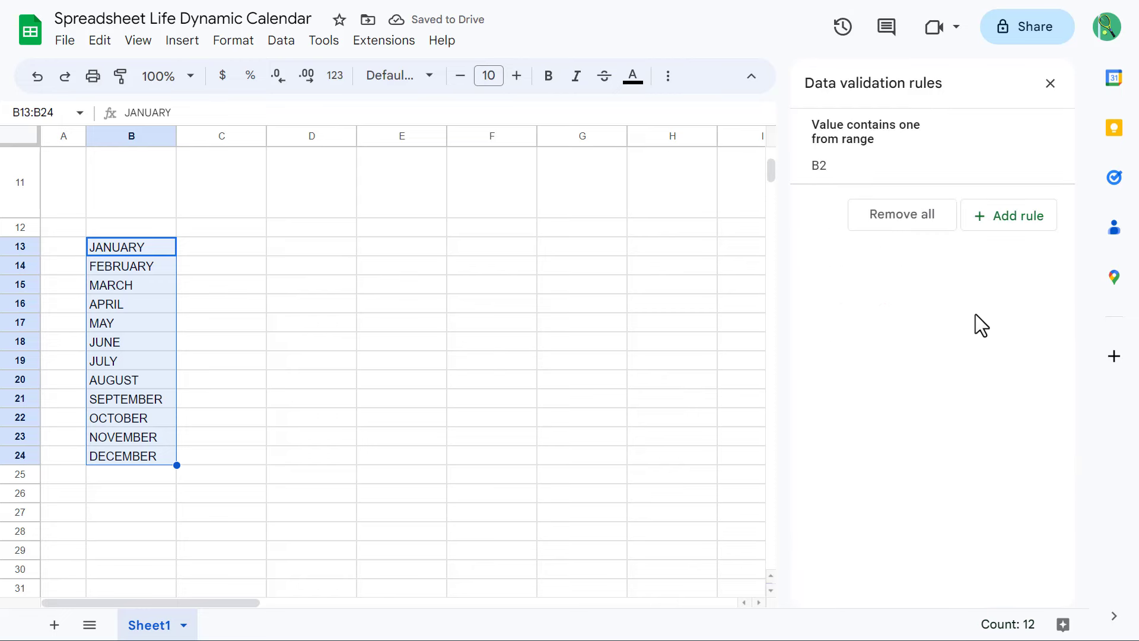
Close the validation panel, pick JUNE in the B2 dropdown, and select the whole sheet
{"action": "left_click", "coordinate": [1050, 84]}
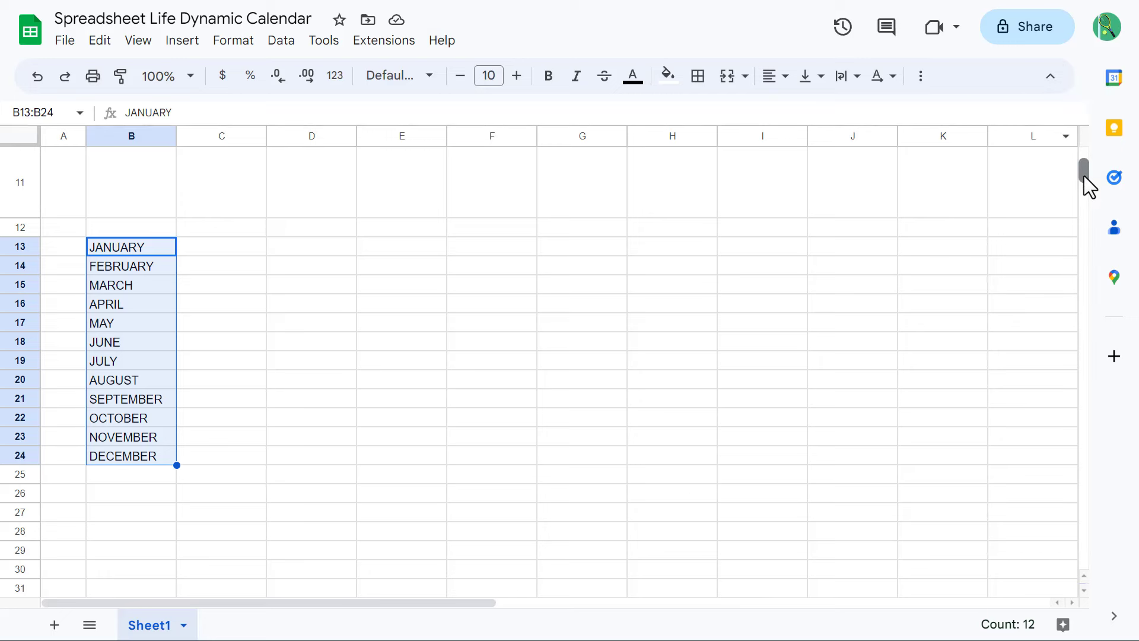
{"action": "left_click_drag", "start_coordinate": [1084, 176], "coordinate": [1083, 154]}
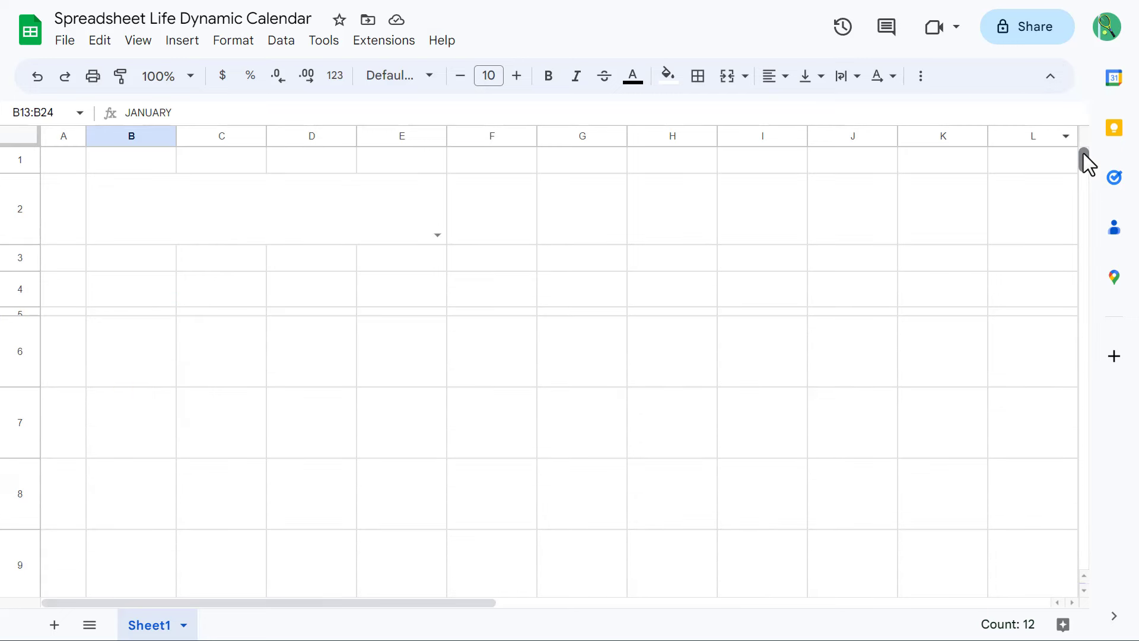
{"action": "left_click", "coordinate": [438, 235]}
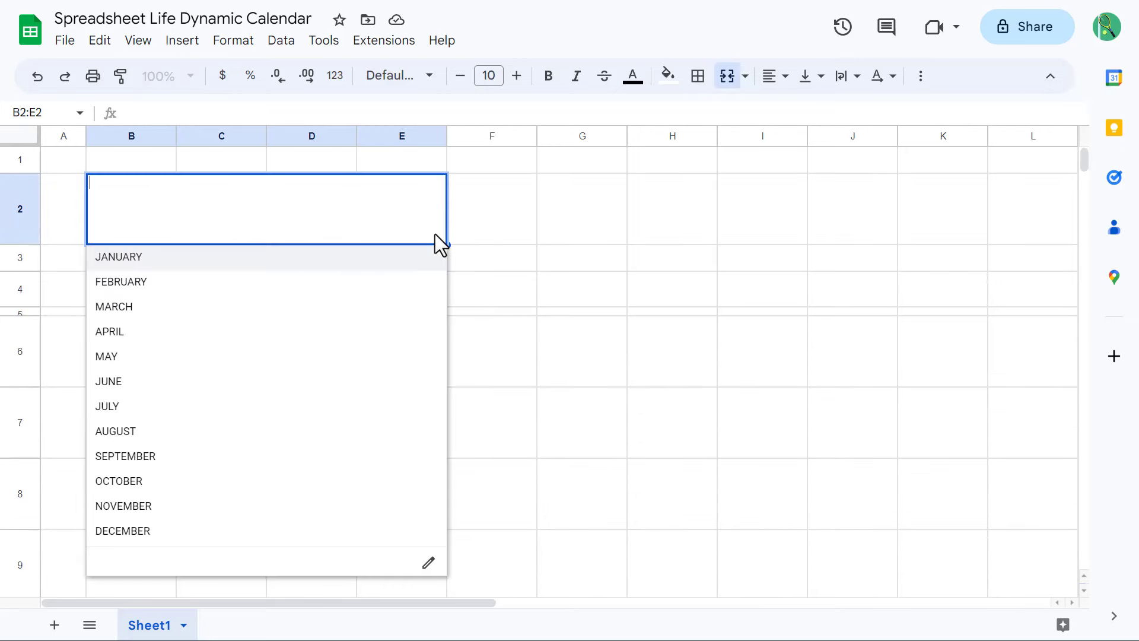
{"action": "left_click", "coordinate": [168, 399]}
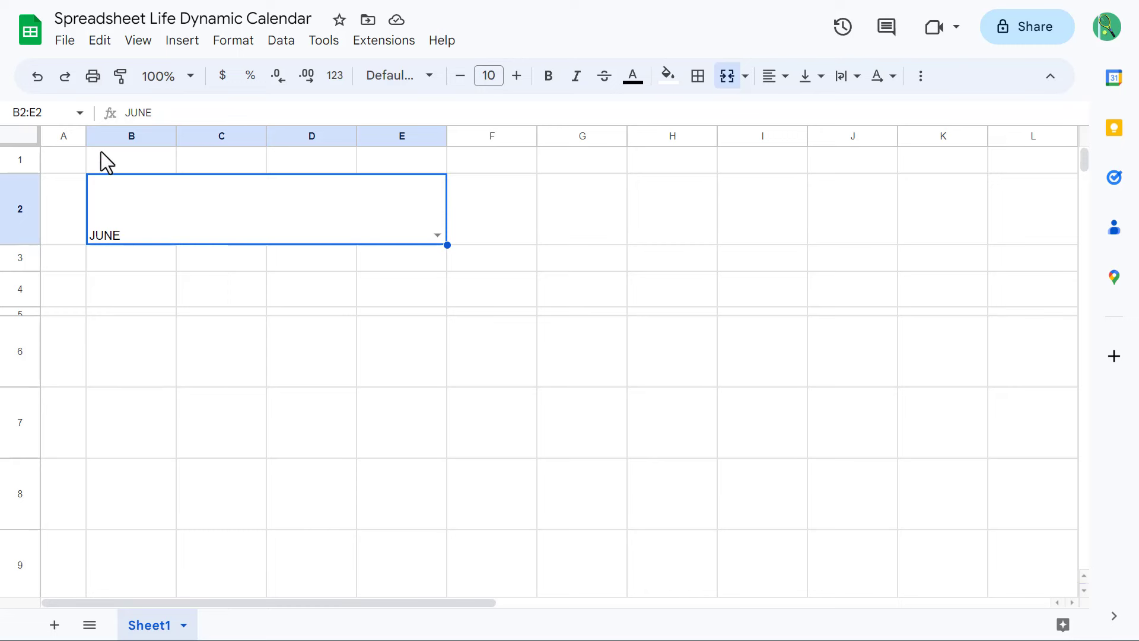
{"action": "left_click", "coordinate": [27, 138]}
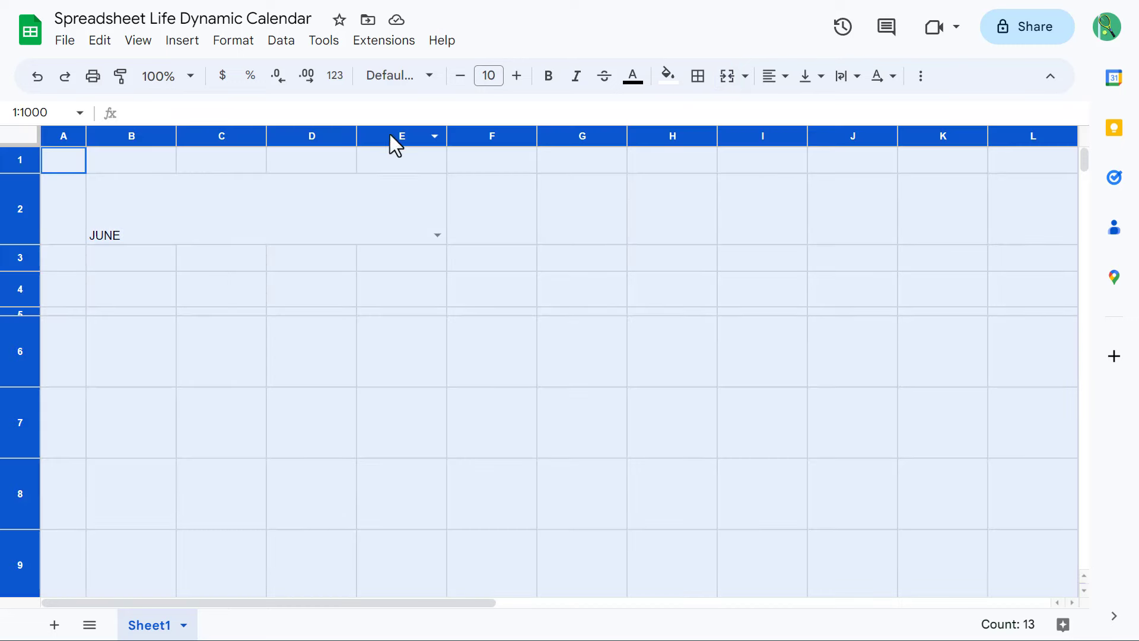
Apply Center horizontal and Middle vertical alignment to all cells
{"action": "left_click", "coordinate": [774, 83]}
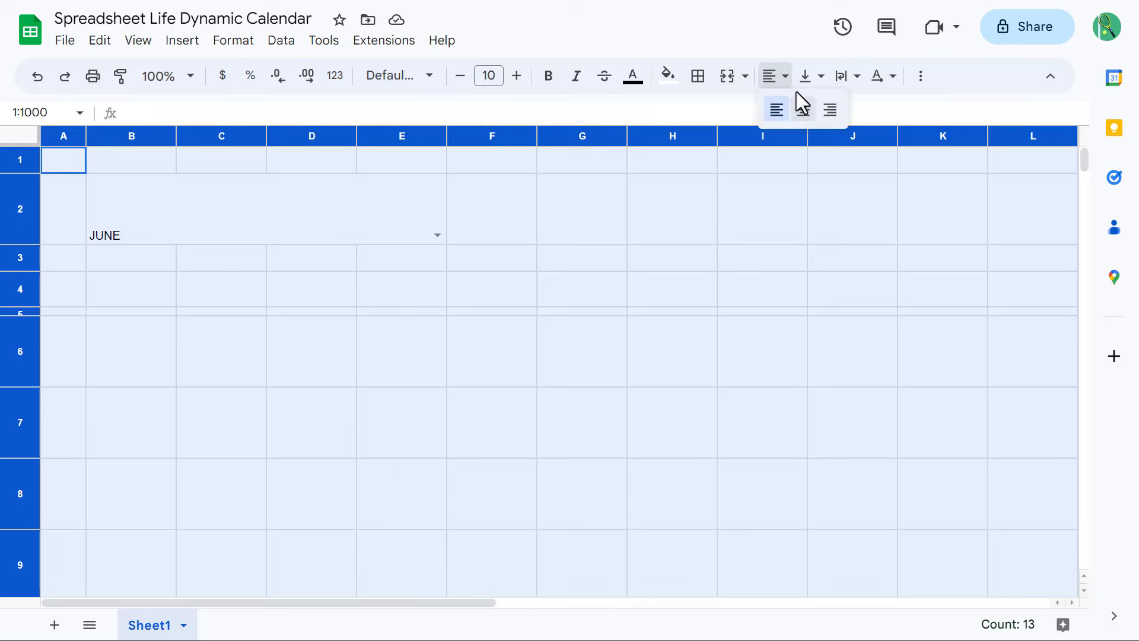
{"action": "left_click", "coordinate": [803, 113]}
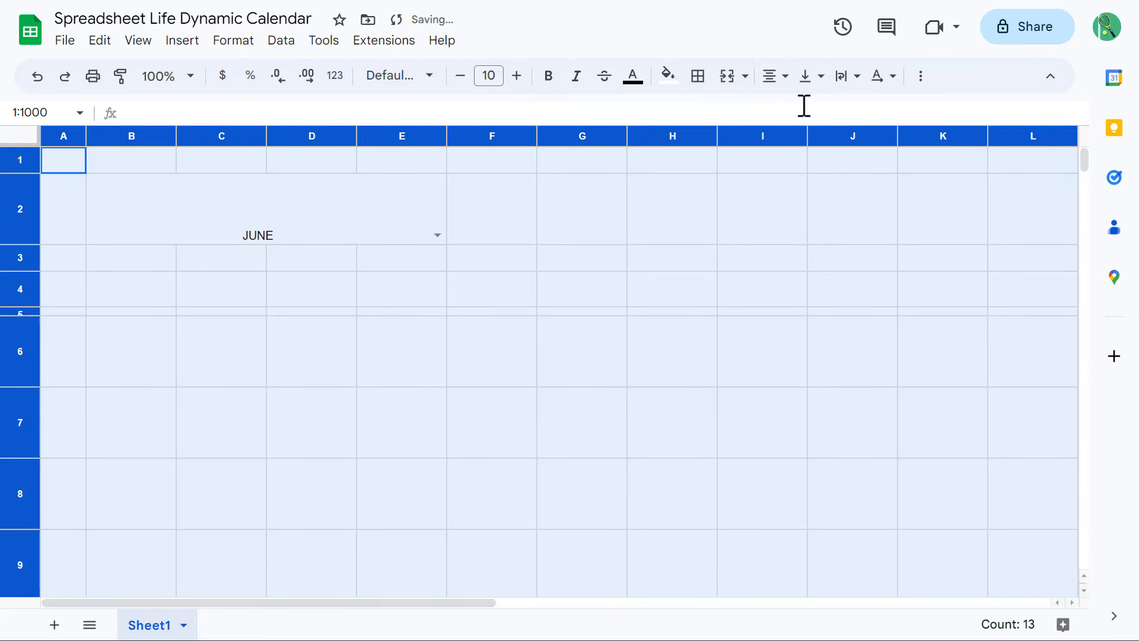
{"action": "left_click", "coordinate": [805, 80]}
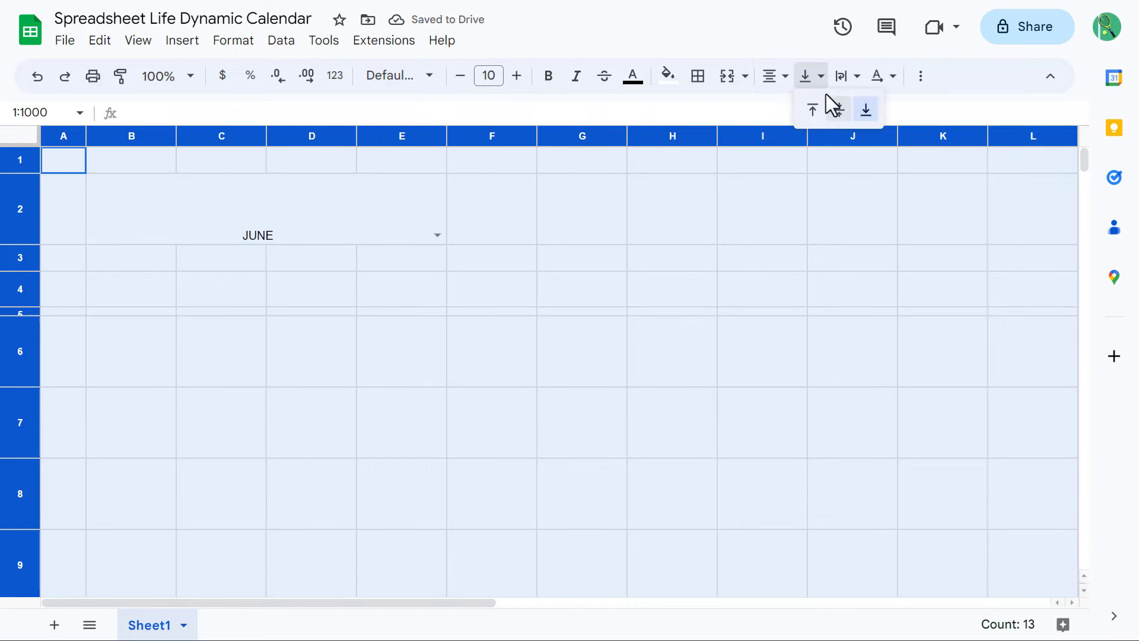
{"action": "left_click", "coordinate": [839, 111]}
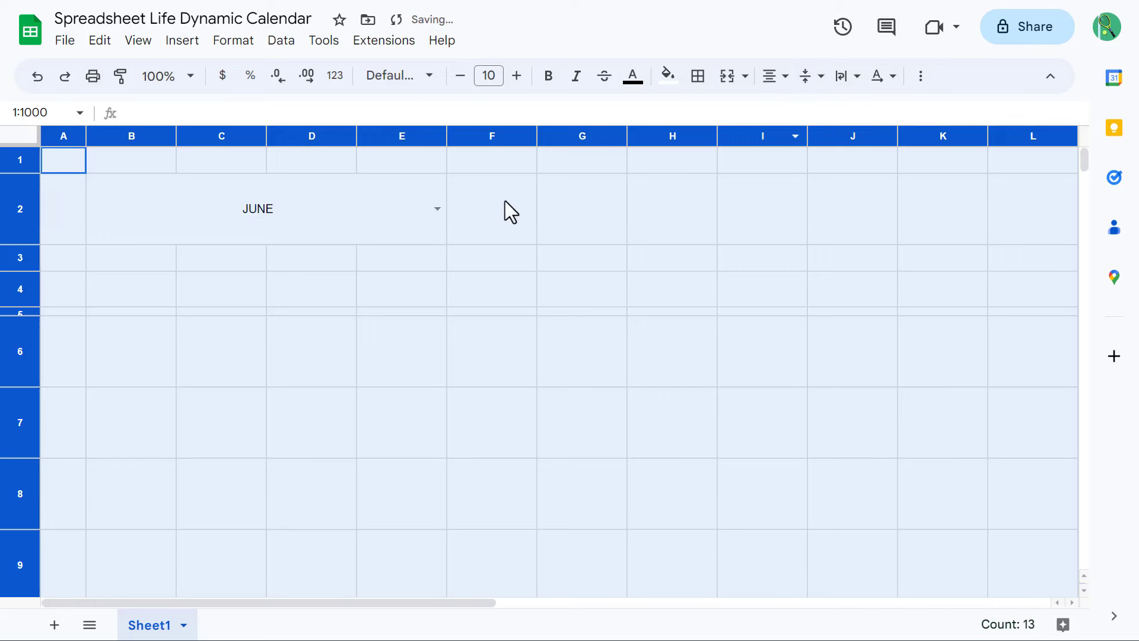
{"action": "left_click", "coordinate": [493, 211]}
Merge F2:H2 and enter the year 2023
{"action": "left_click_drag", "start_coordinate": [492, 203], "coordinate": [671, 203]}
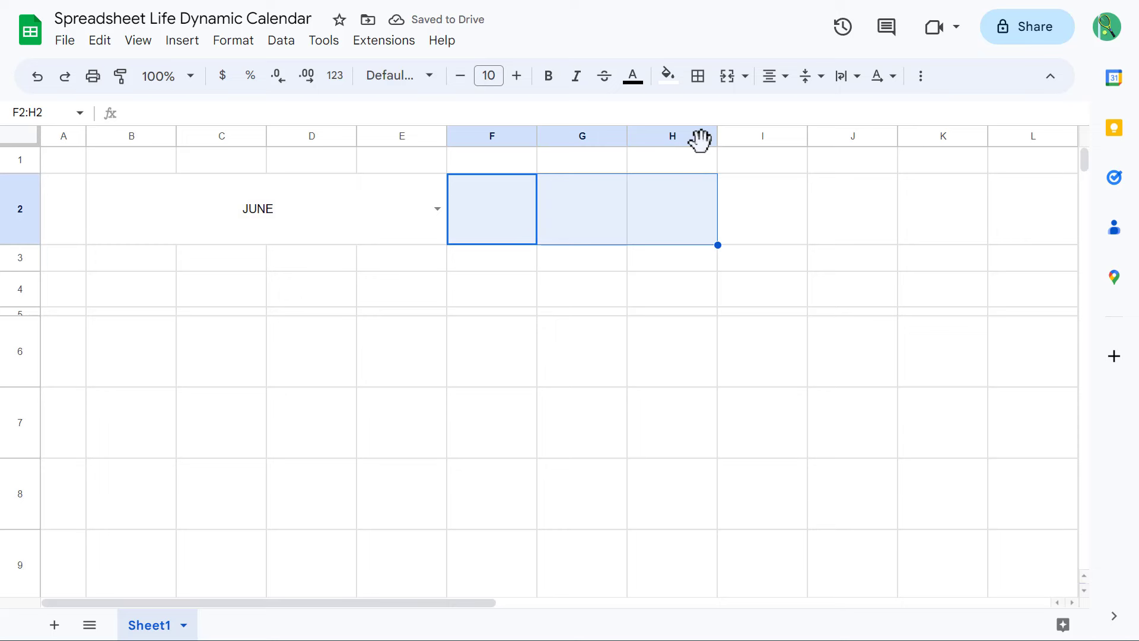
{"action": "left_click", "coordinate": [728, 76]}
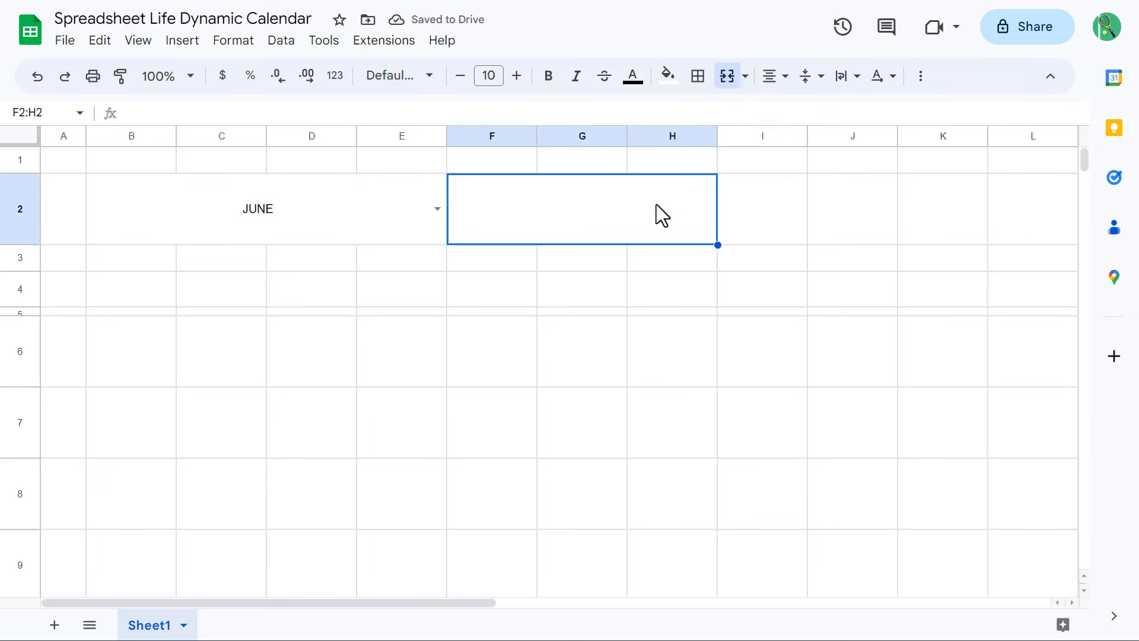
{"action": "type", "text": "2023"}
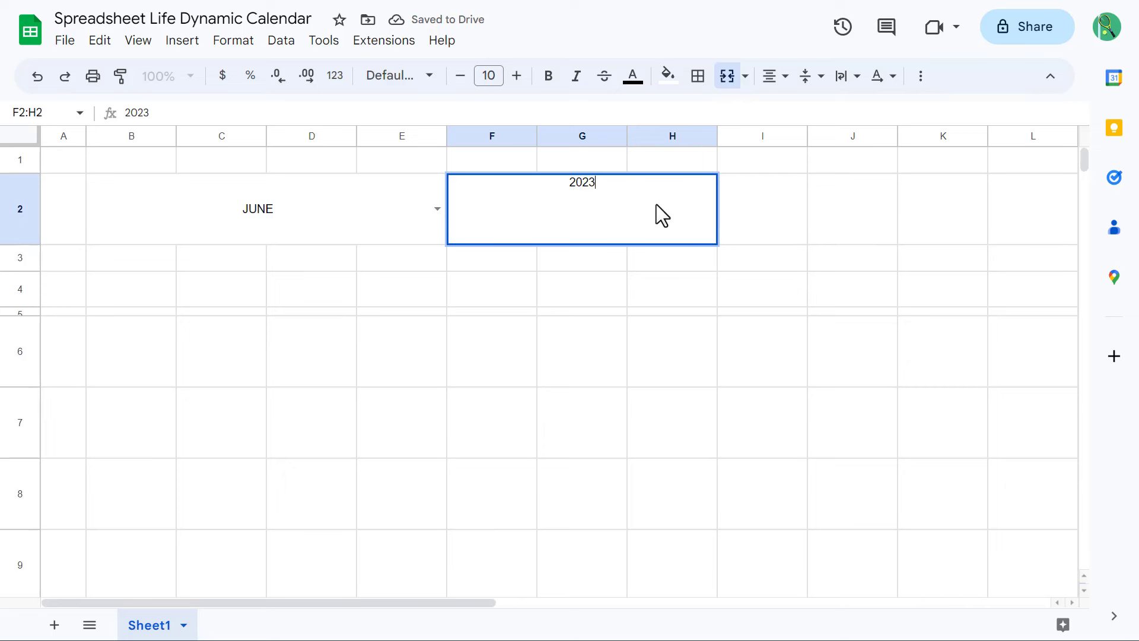
{"action": "key", "text": "Return"}
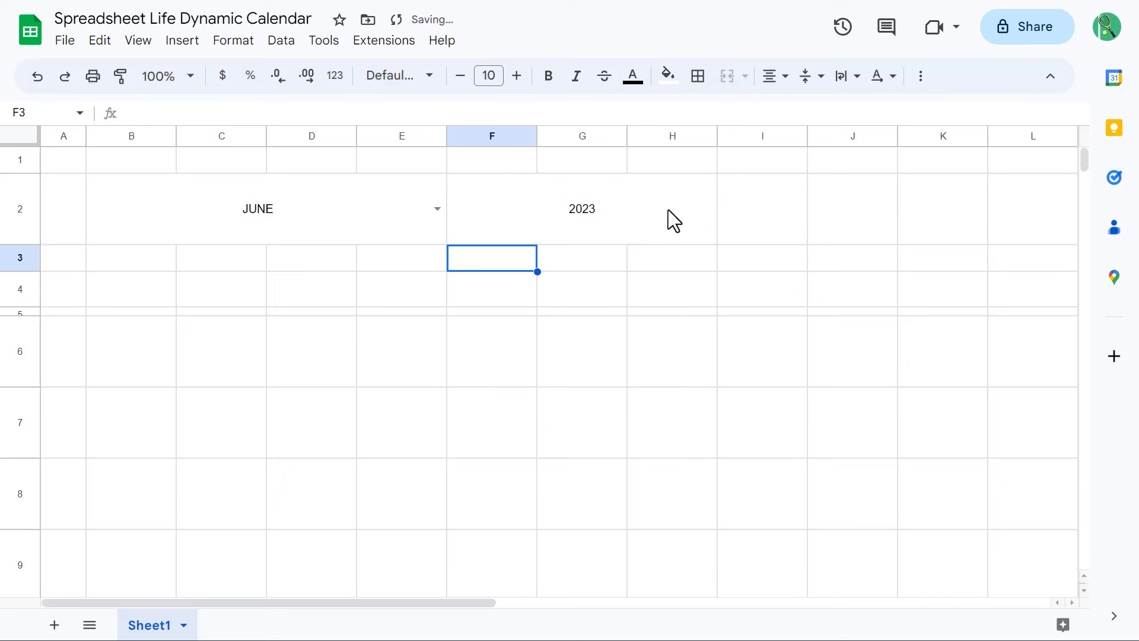
Format the B2:H2 headings as bold, size 36
{"action": "left_click_drag", "start_coordinate": [278, 215], "coordinate": [651, 226]}
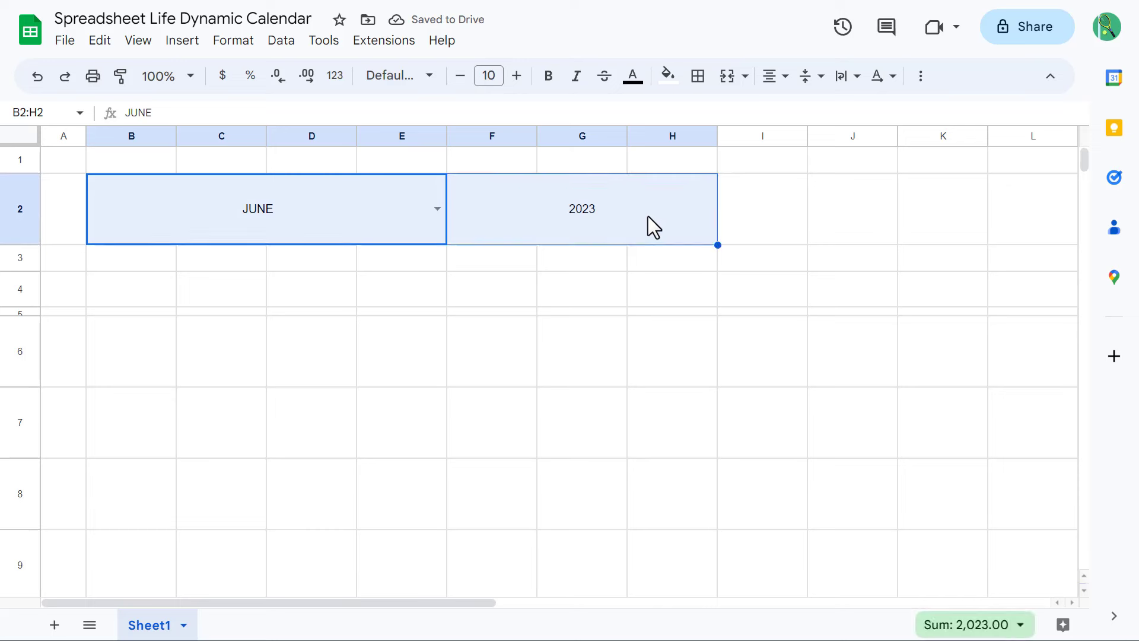
{"action": "left_click", "coordinate": [489, 76]}
{"action": "left_click", "coordinate": [490, 393]}
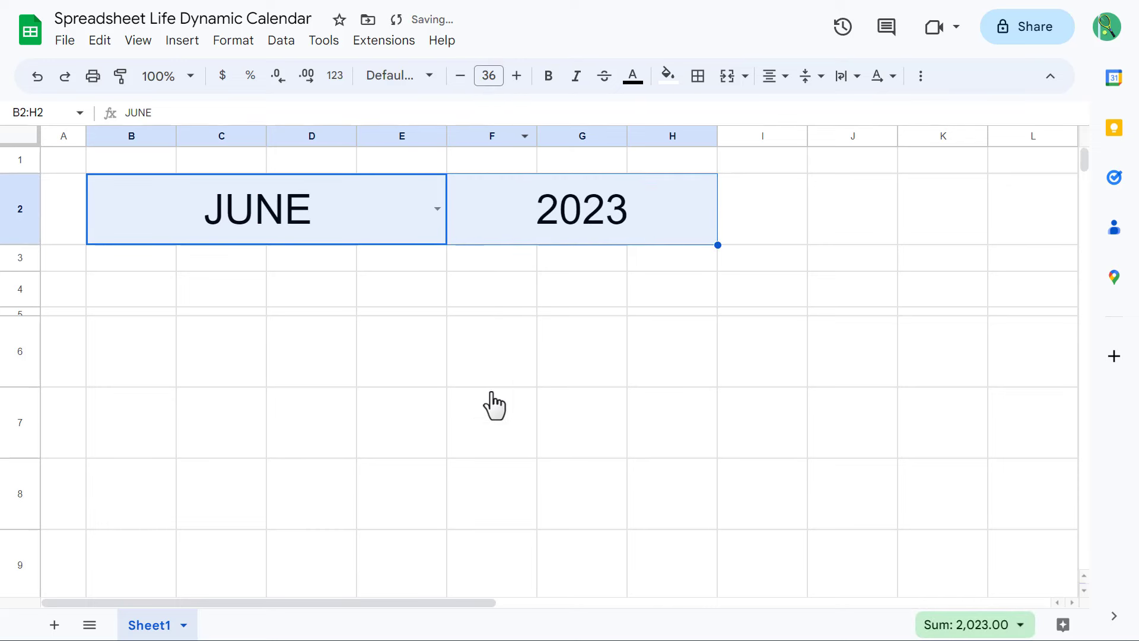
{"action": "left_click", "coordinate": [549, 77]}
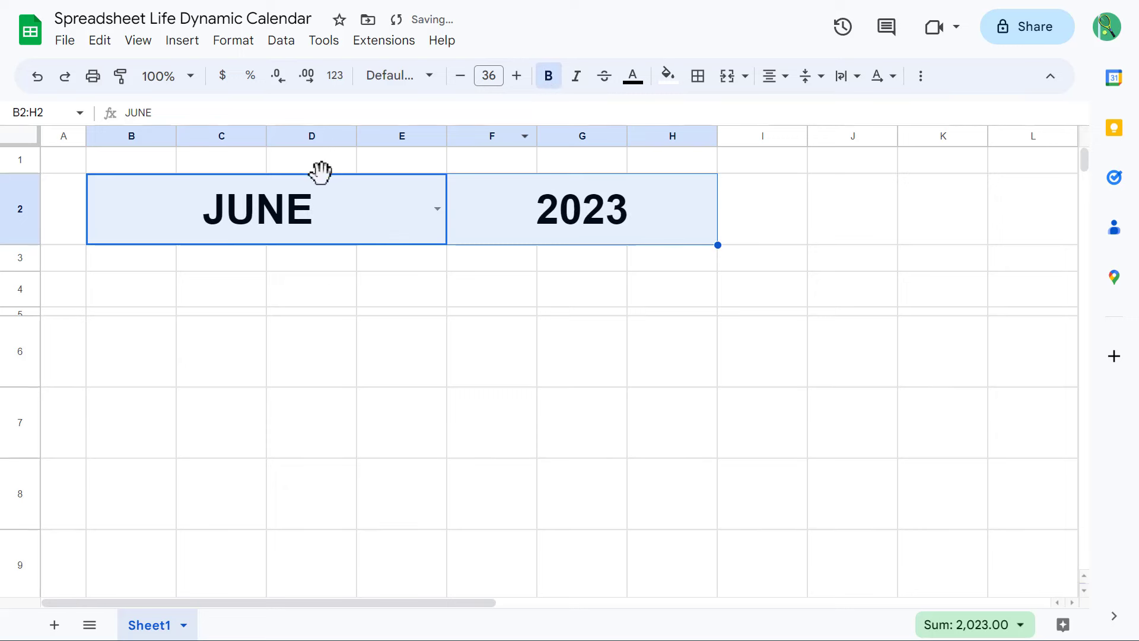
Enter SUN in B4 and fill the weekday names MON to SAT across C4:H4
{"action": "left_click", "coordinate": [129, 279]}
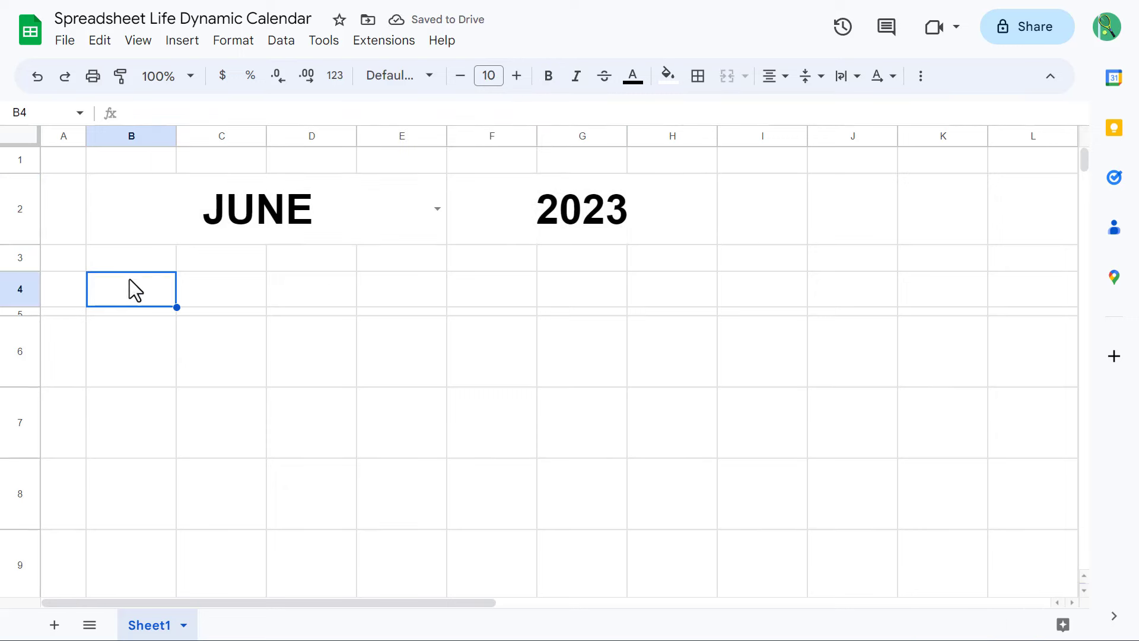
{"action": "type", "text": "SU"}
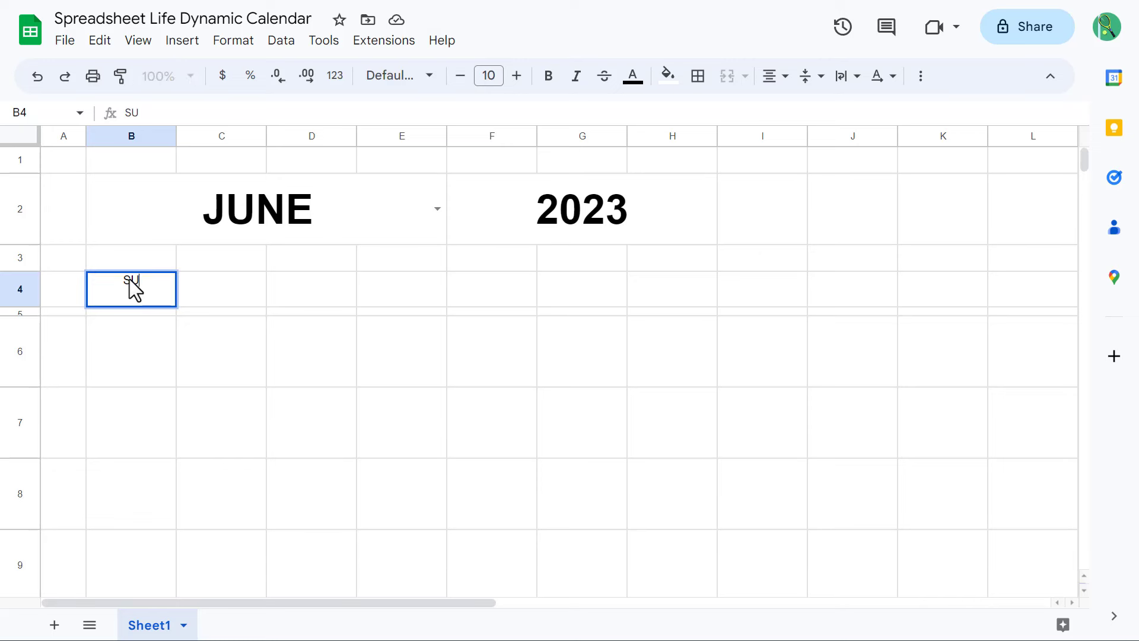
{"action": "type", "text": "N"}
{"action": "key", "text": "Return"}
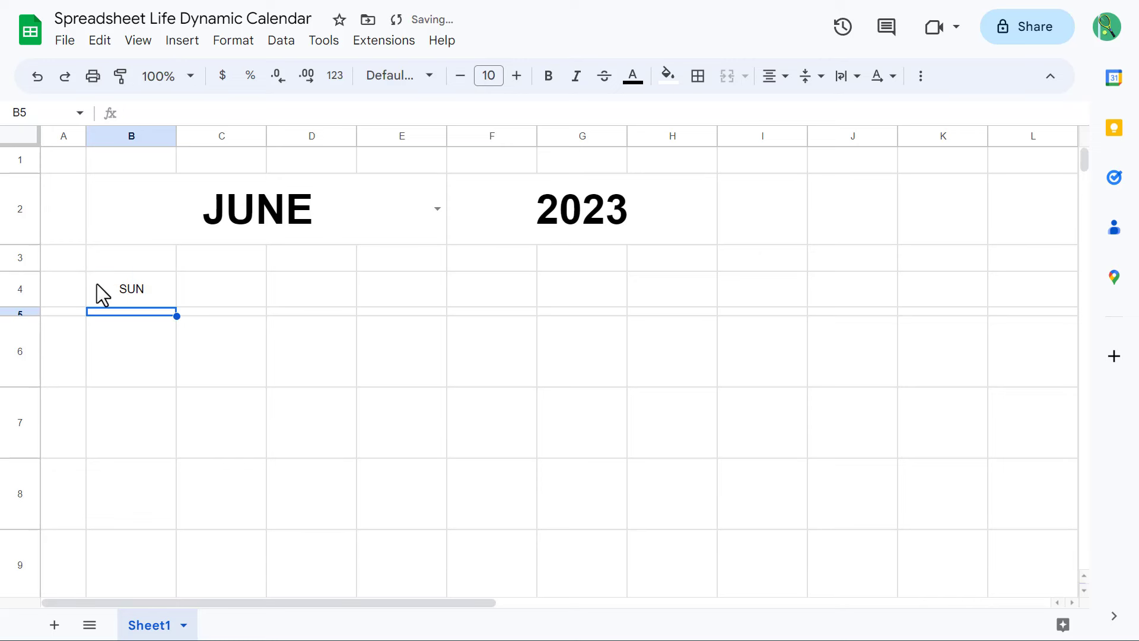
{"action": "left_click", "coordinate": [102, 294]}
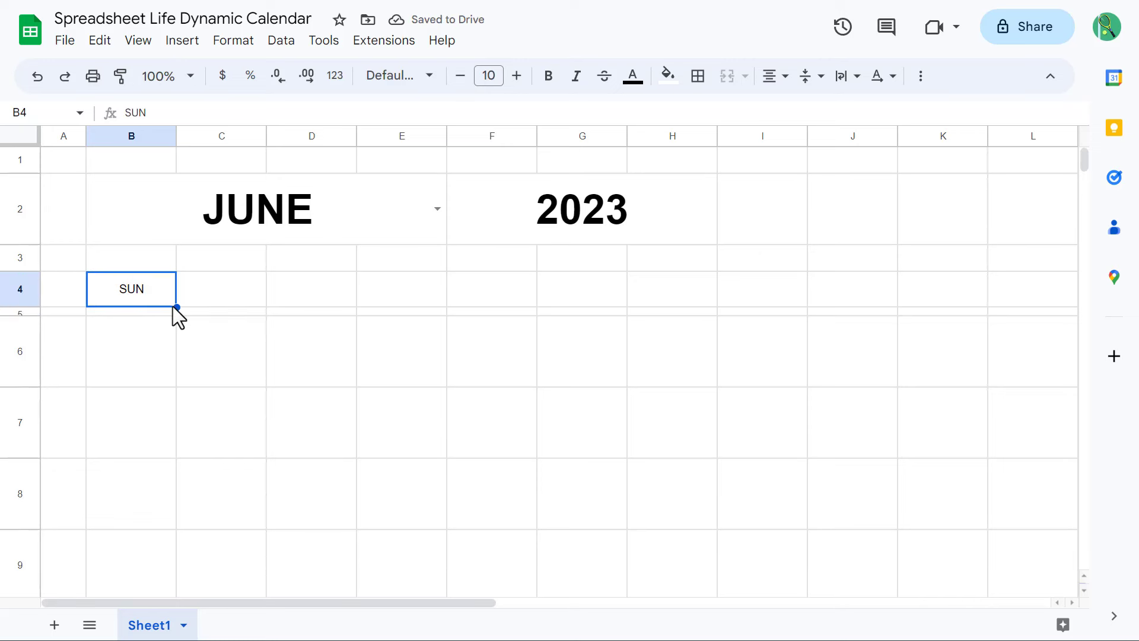
{"action": "left_click_drag", "start_coordinate": [176, 307], "coordinate": [682, 306]}
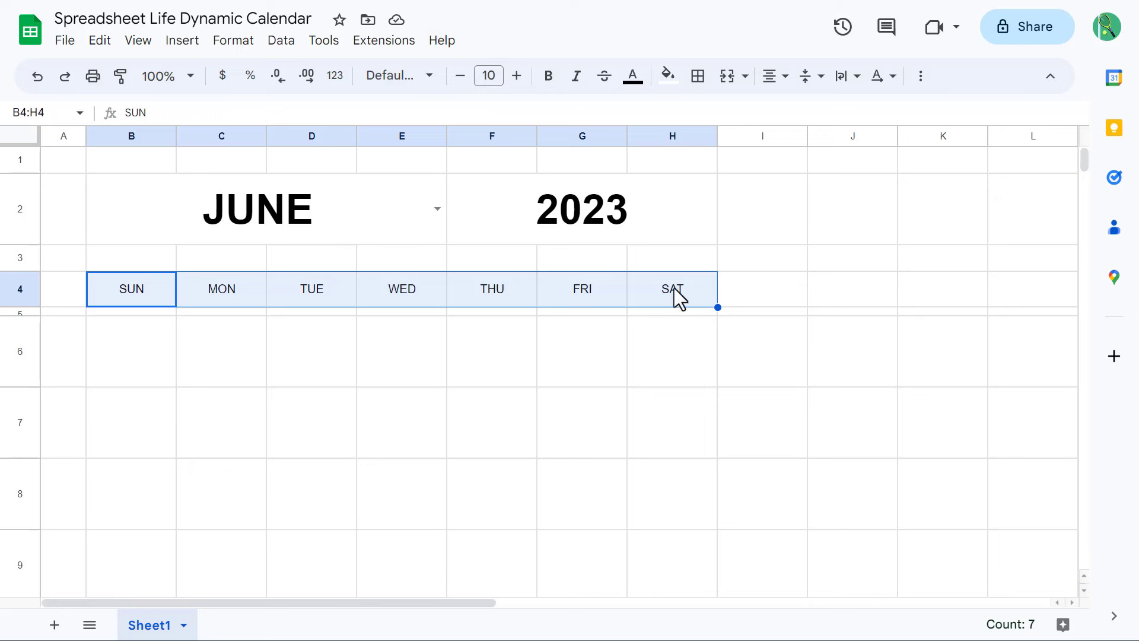
Format the day headers as size 14 bold white text on a dark blue fill
{"action": "left_click", "coordinate": [491, 77]}
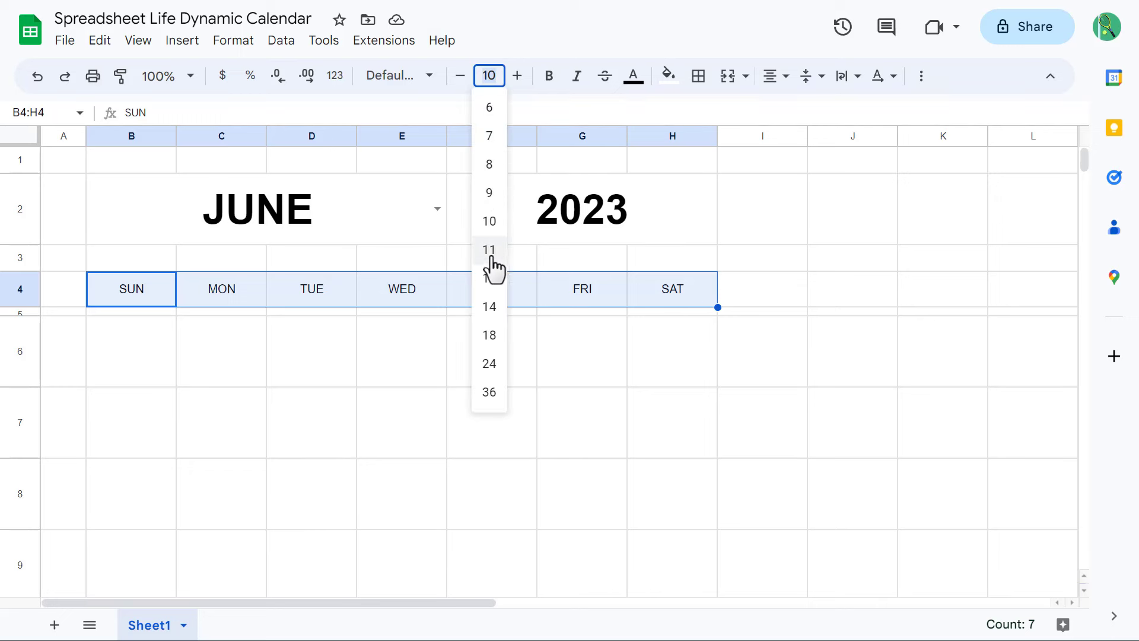
{"action": "left_click", "coordinate": [490, 307]}
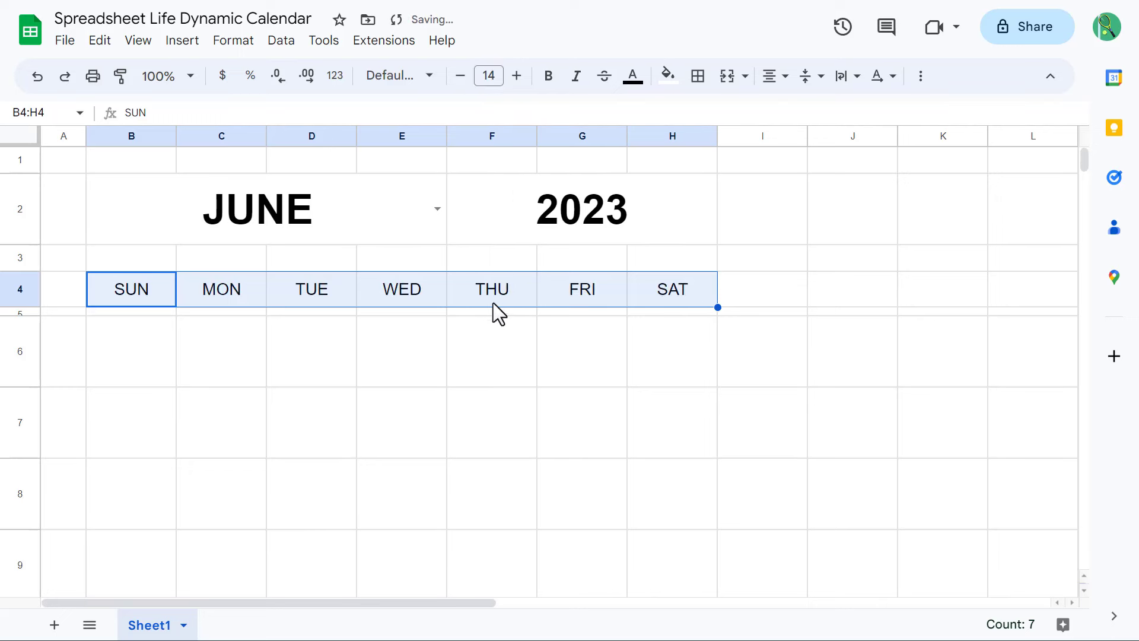
{"action": "left_click", "coordinate": [548, 77]}
{"action": "left_click", "coordinate": [667, 77]}
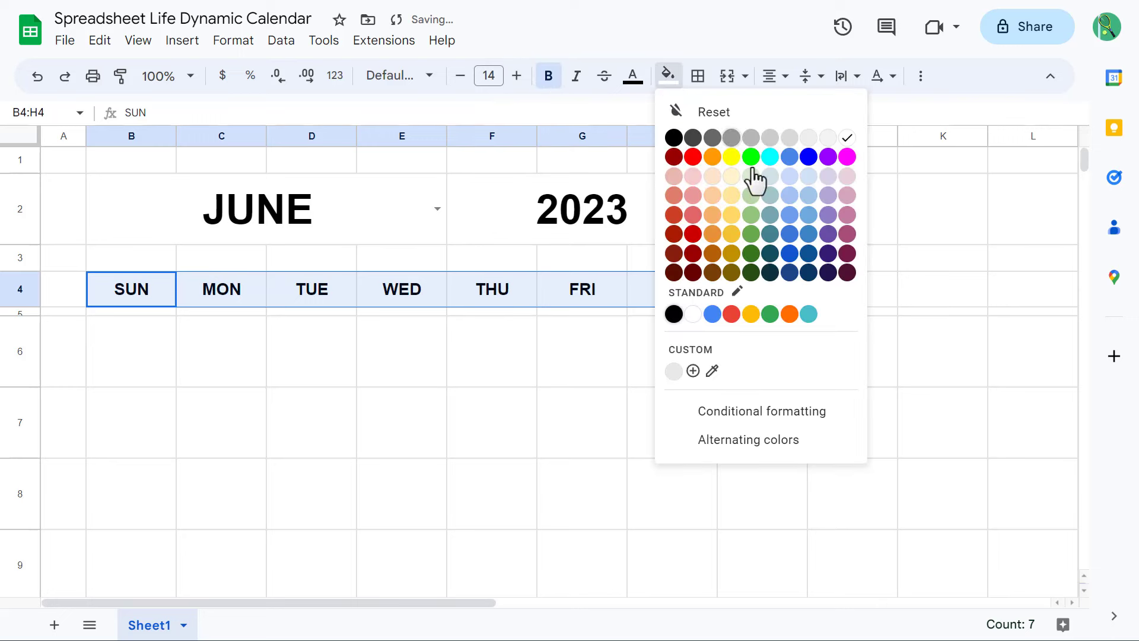
{"action": "left_click", "coordinate": [810, 257]}
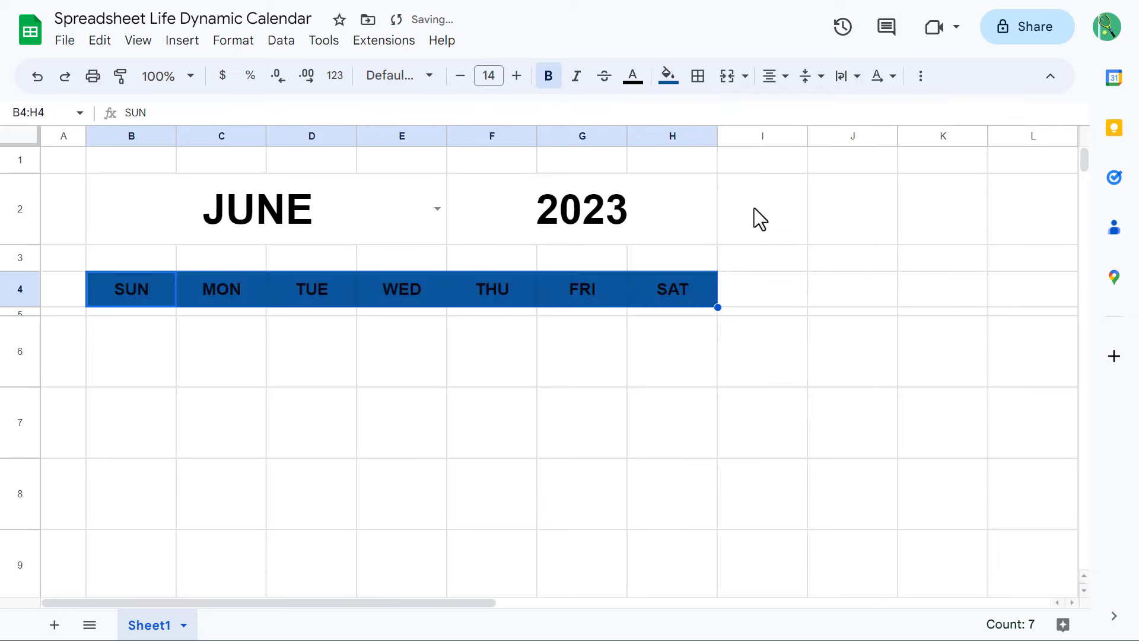
{"action": "left_click", "coordinate": [632, 77]}
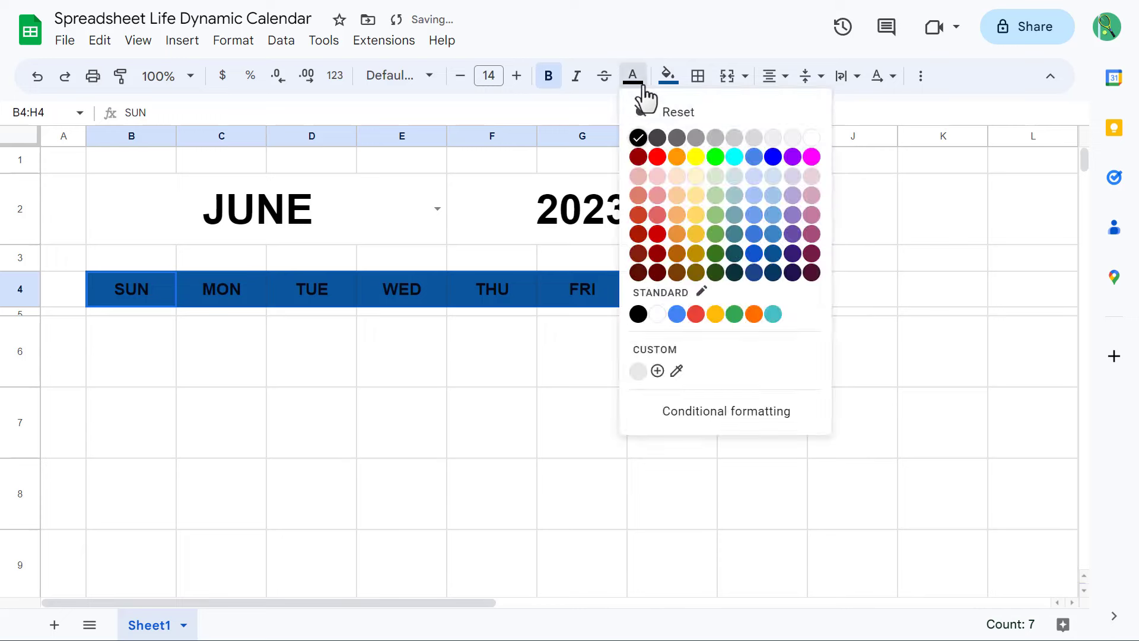
{"action": "left_click", "coordinate": [811, 139]}
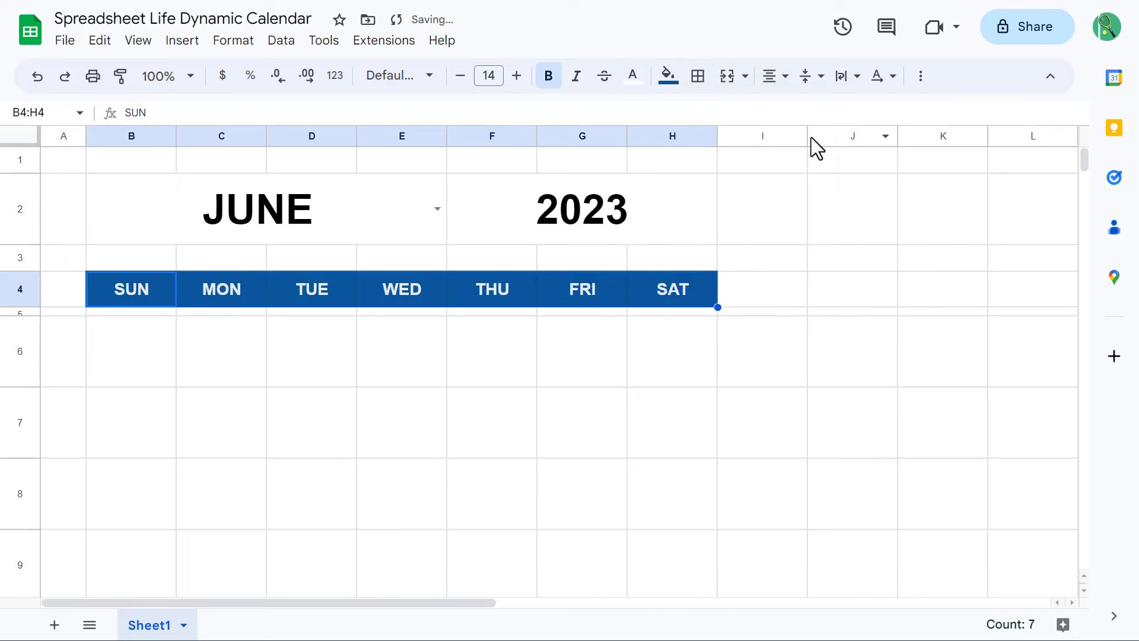
Add white medium-weight vertical borders between the day headers
{"action": "left_click", "coordinate": [699, 78]}
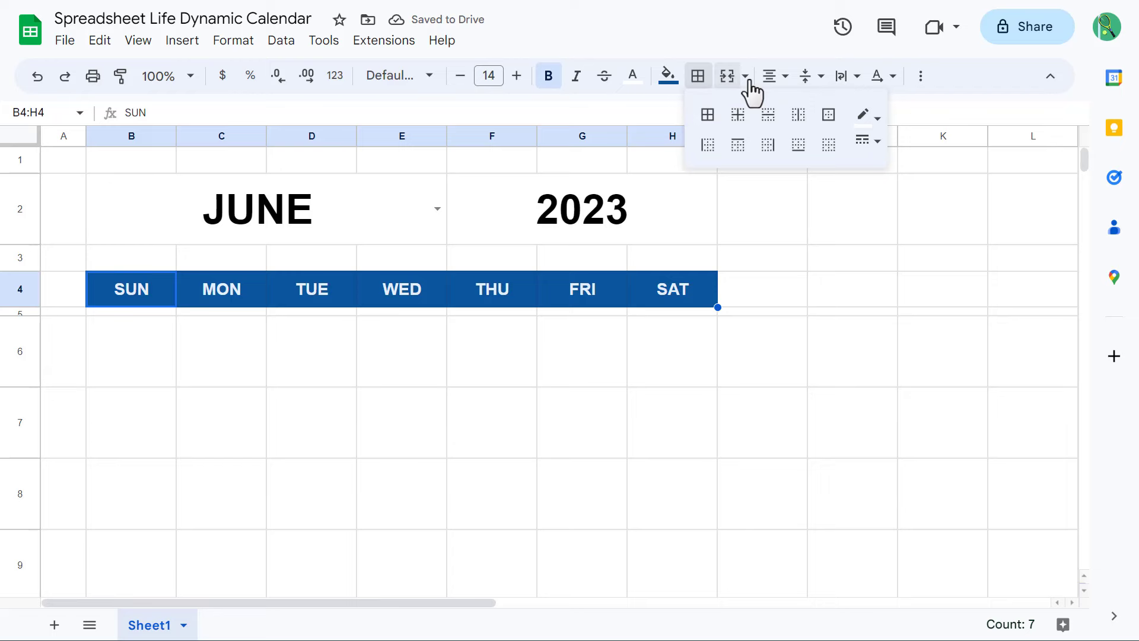
{"action": "left_click", "coordinate": [876, 118]}
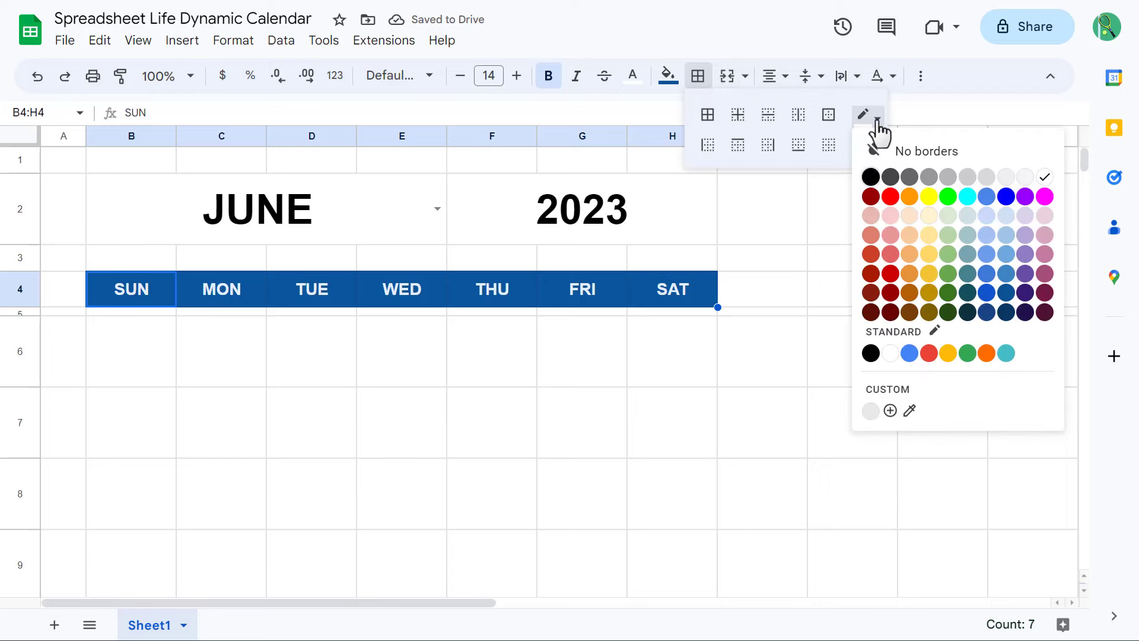
{"action": "left_click", "coordinate": [1045, 176]}
{"action": "left_click", "coordinate": [873, 143]}
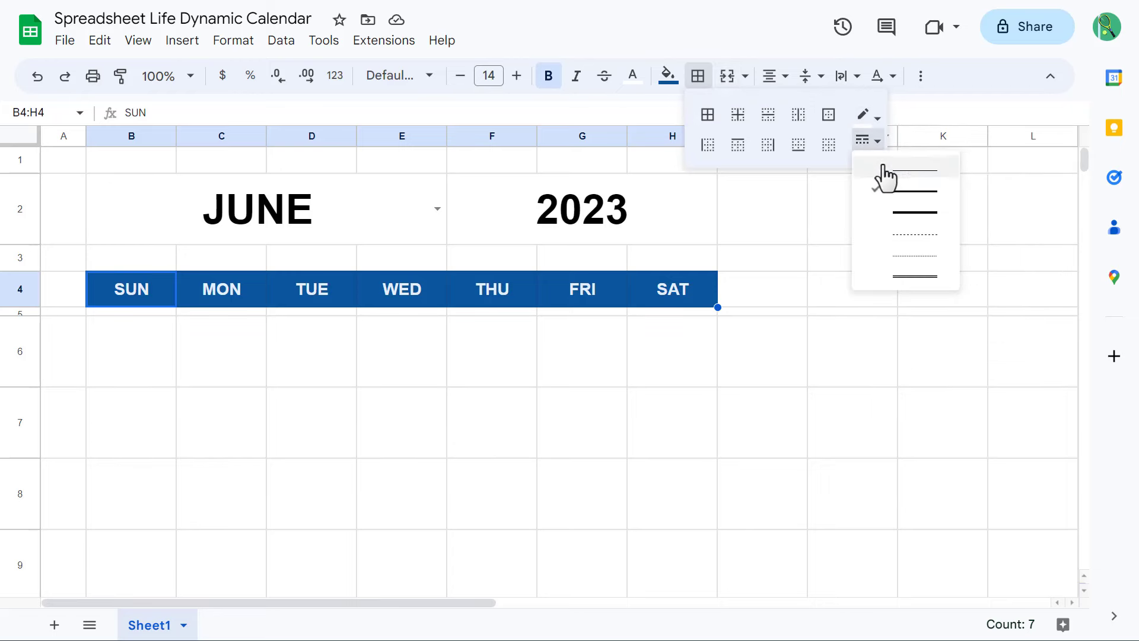
{"action": "left_click", "coordinate": [909, 193]}
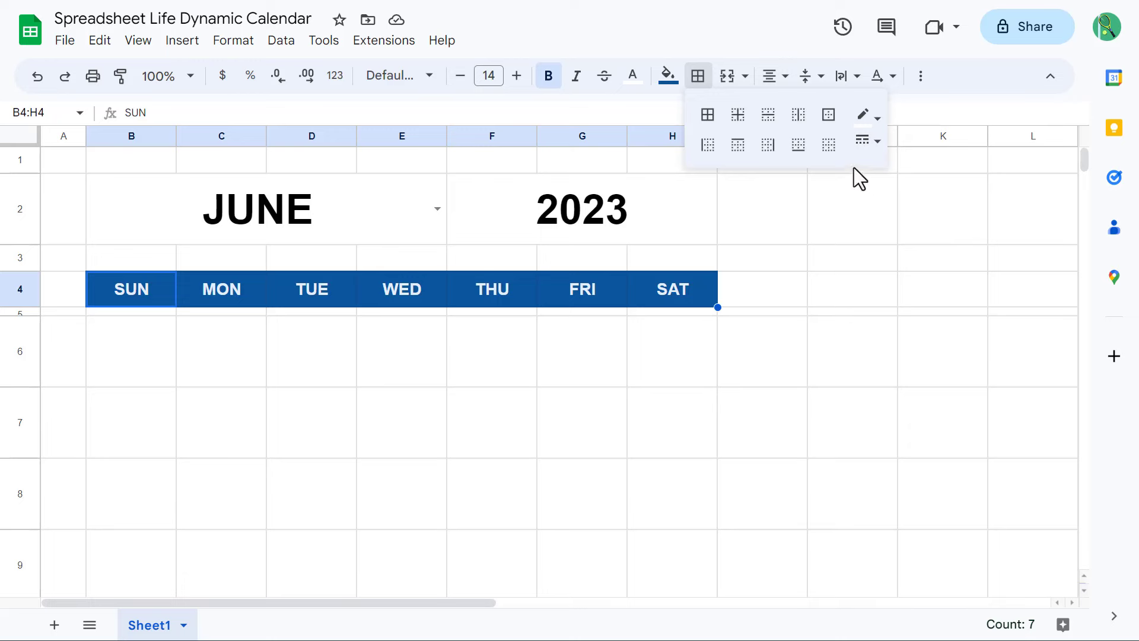
{"action": "left_click", "coordinate": [800, 117]}
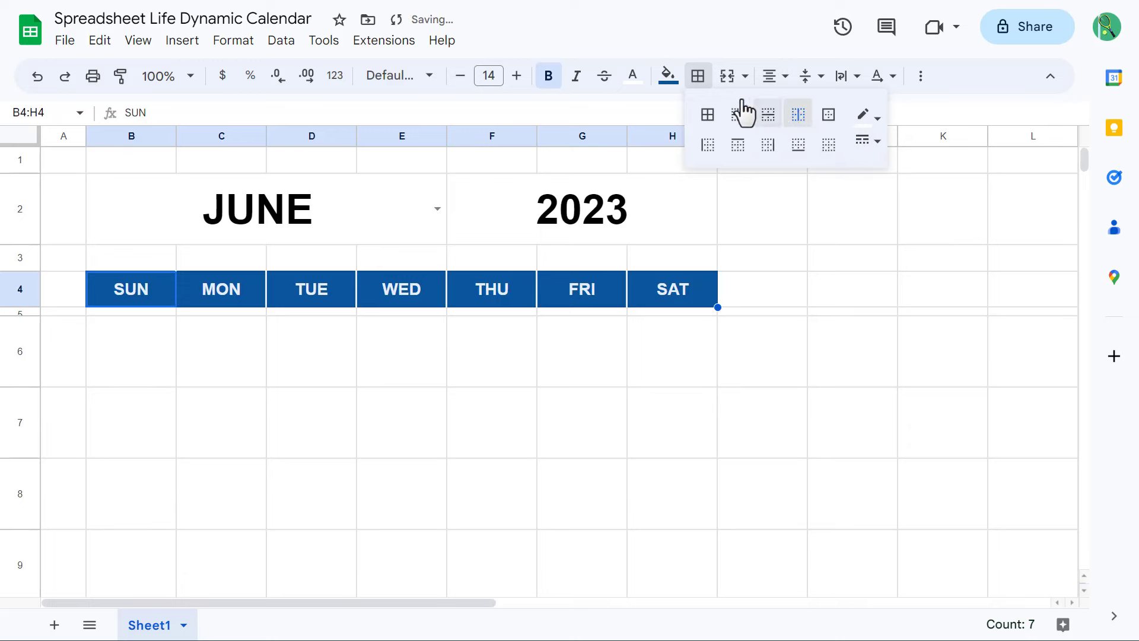
{"action": "left_click", "coordinate": [700, 84]}
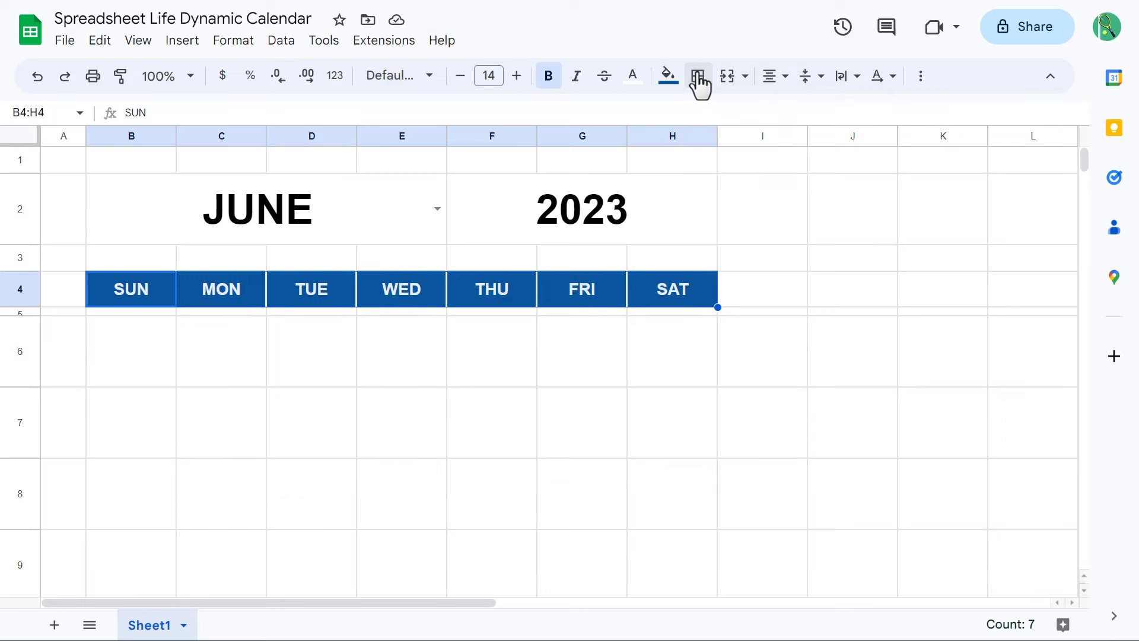
Give the merged JUNE title a dark blue fill with white text
{"action": "left_click", "coordinate": [304, 226]}
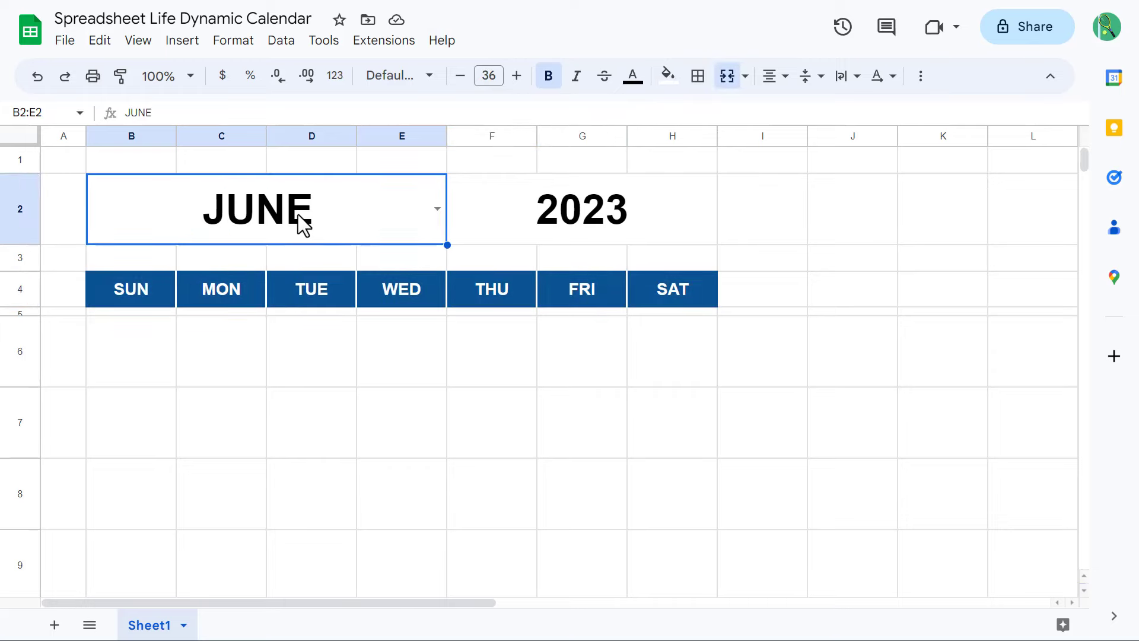
{"action": "left_click", "coordinate": [670, 80]}
{"action": "left_click", "coordinate": [804, 258]}
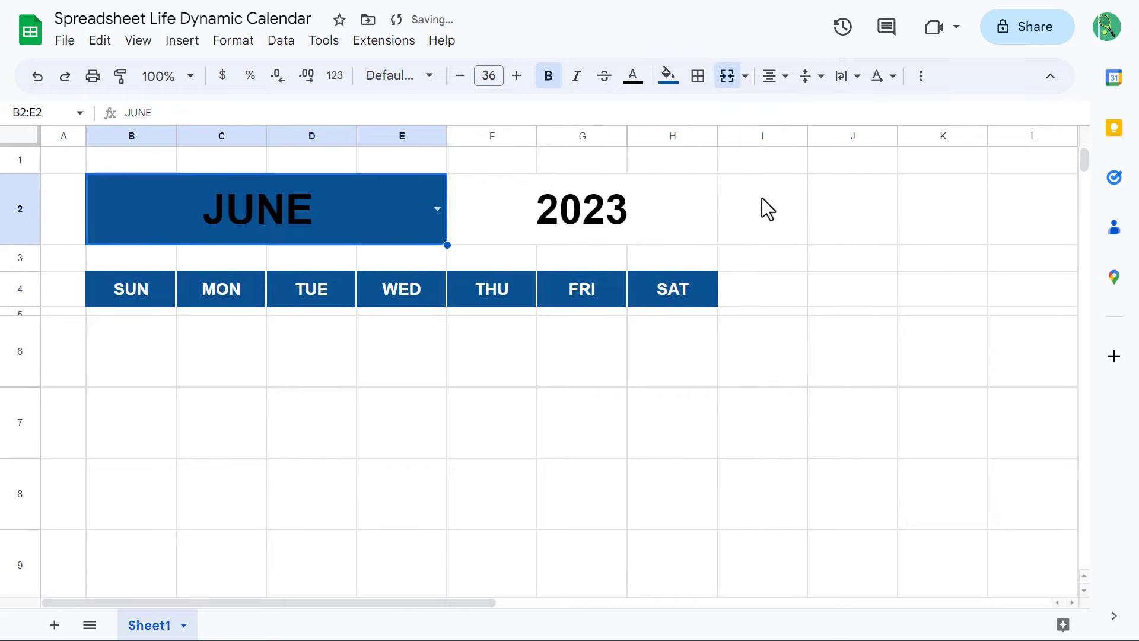
{"action": "left_click", "coordinate": [632, 80]}
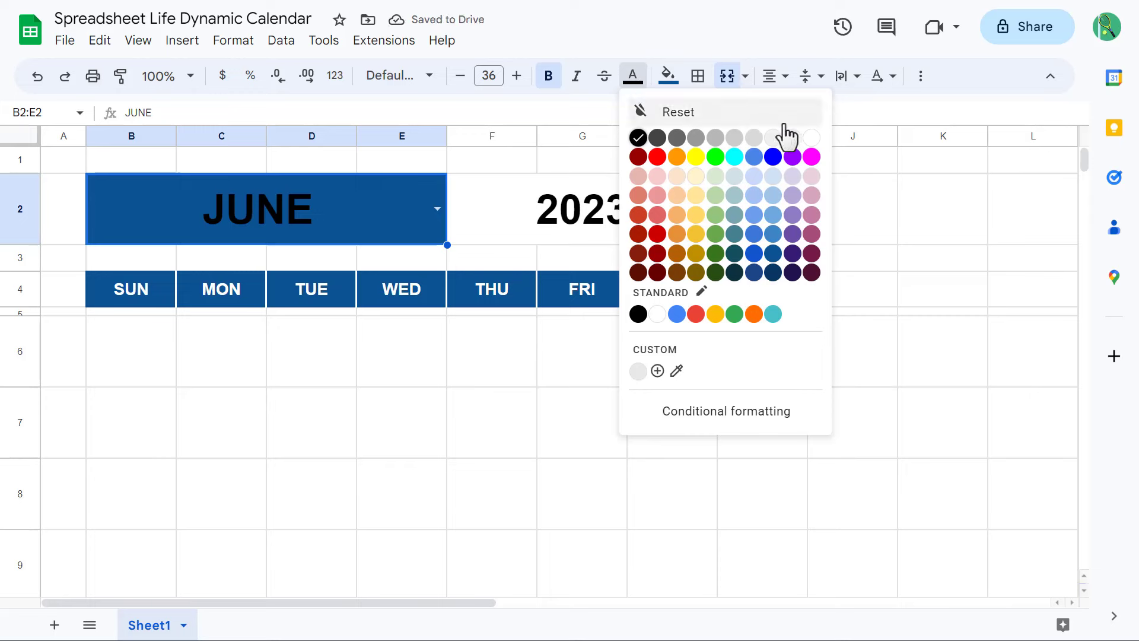
{"action": "left_click", "coordinate": [811, 139]}
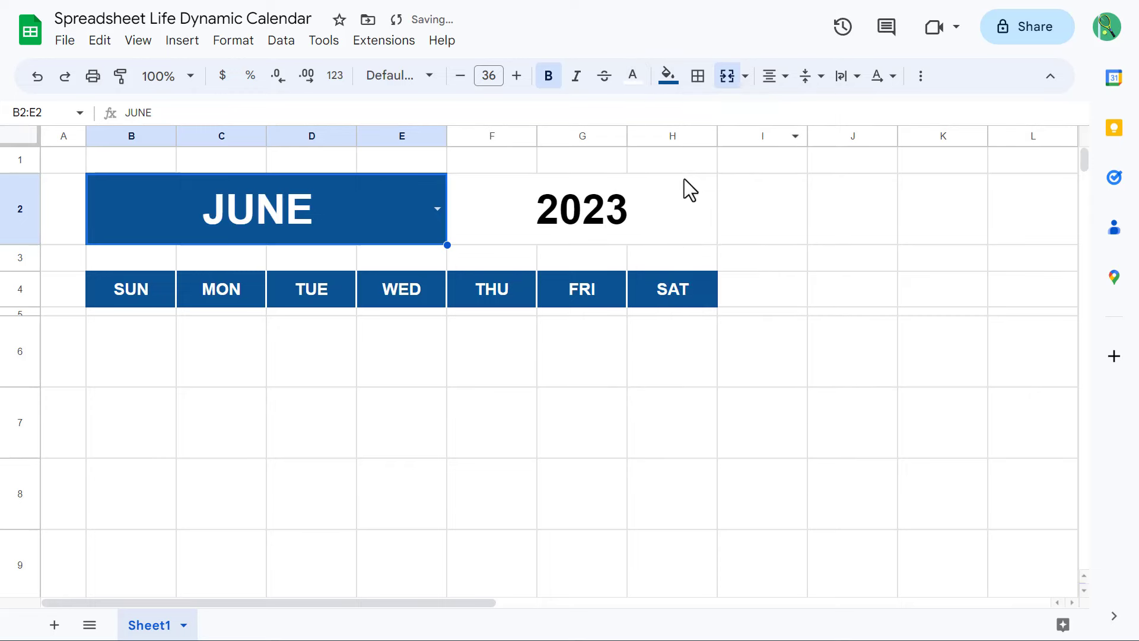
Give the merged 2023 title cell a light blue fill
{"action": "left_click", "coordinate": [530, 201]}
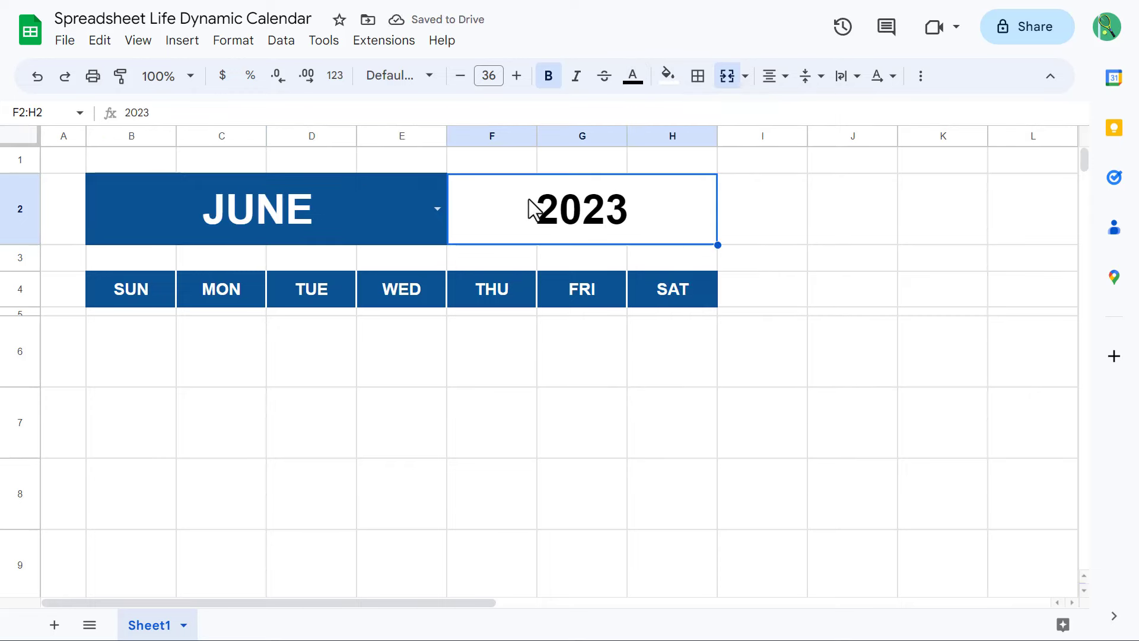
{"action": "left_click", "coordinate": [668, 76]}
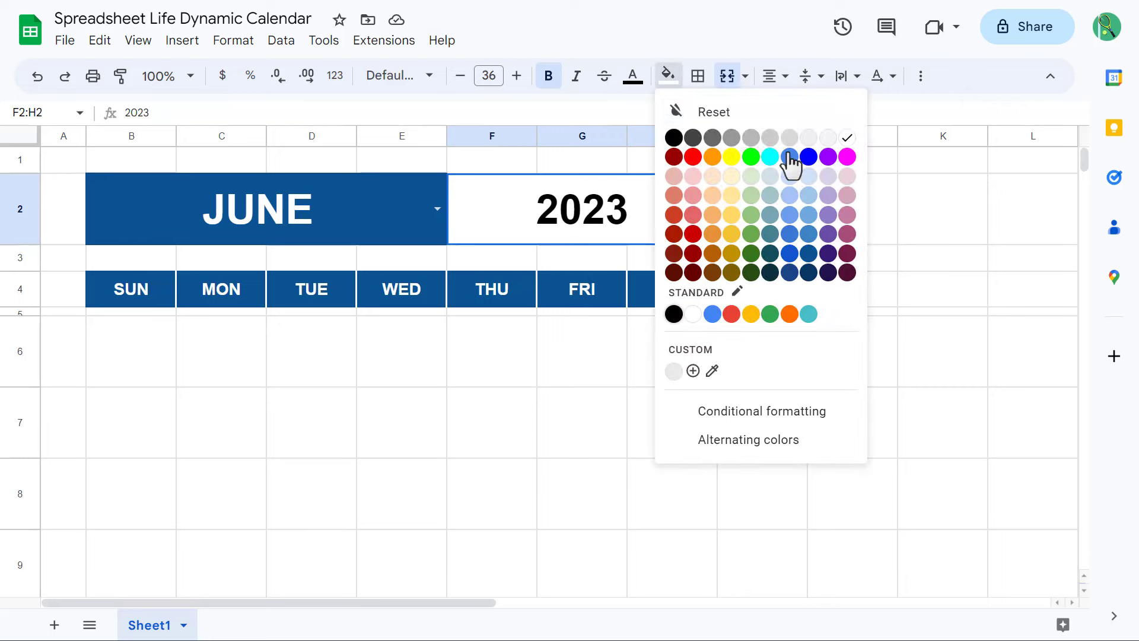
{"action": "left_click", "coordinate": [808, 177]}
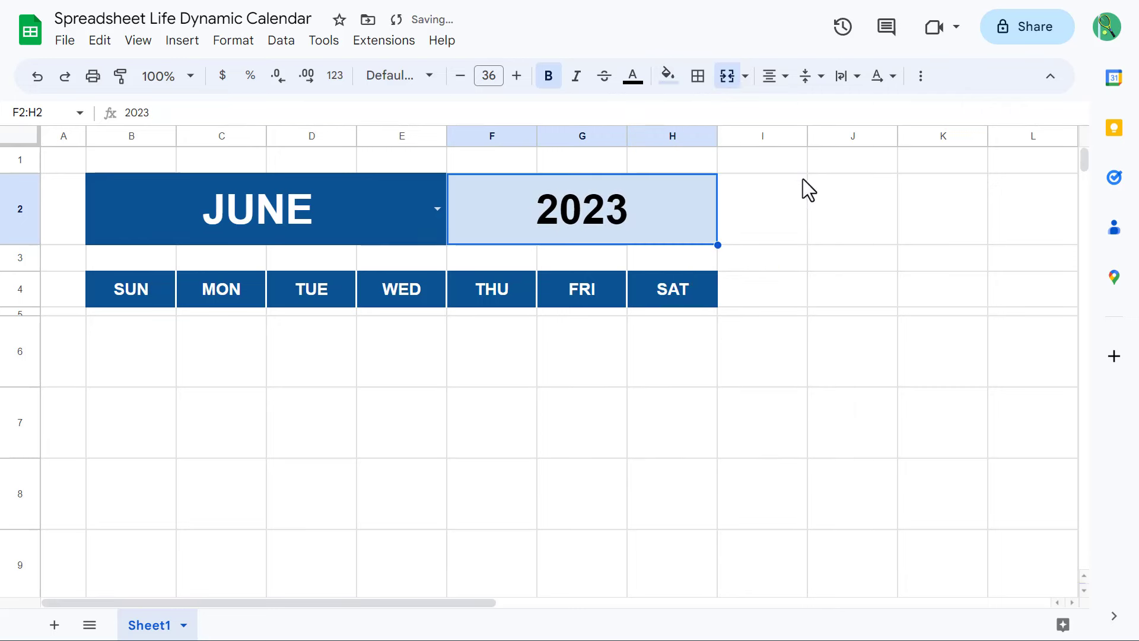
Select B6:H11 and apply a custom fill with hex value e9e9e9
{"action": "left_click", "coordinate": [141, 350]}
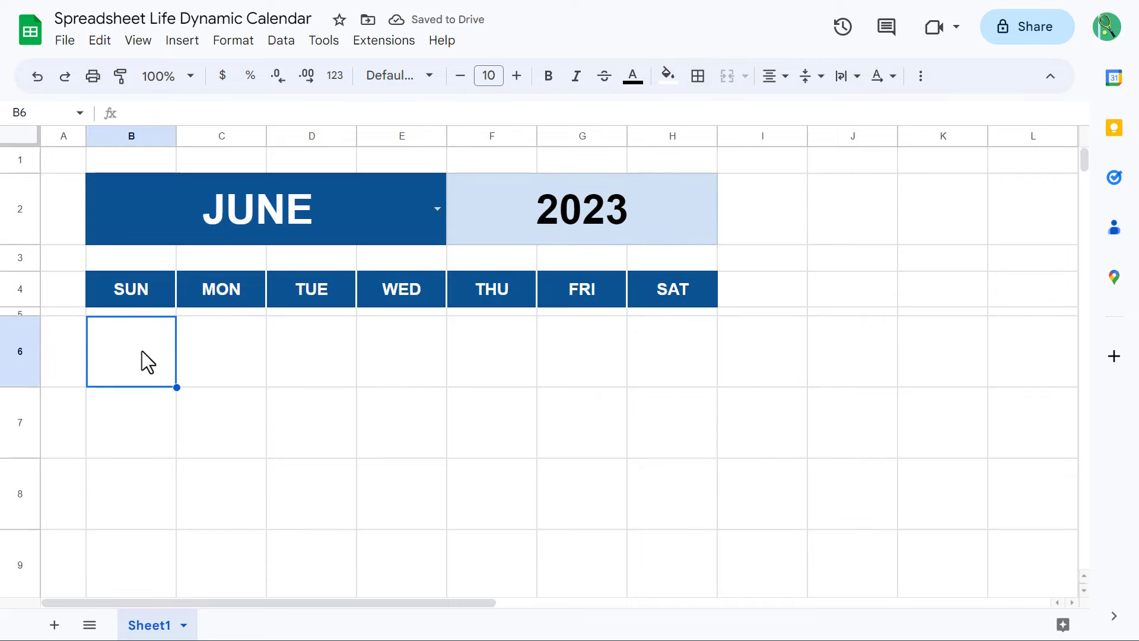
{"action": "left_click_drag", "start_coordinate": [131, 347], "coordinate": [660, 412]}
{"action": "left_click", "coordinate": [668, 77]}
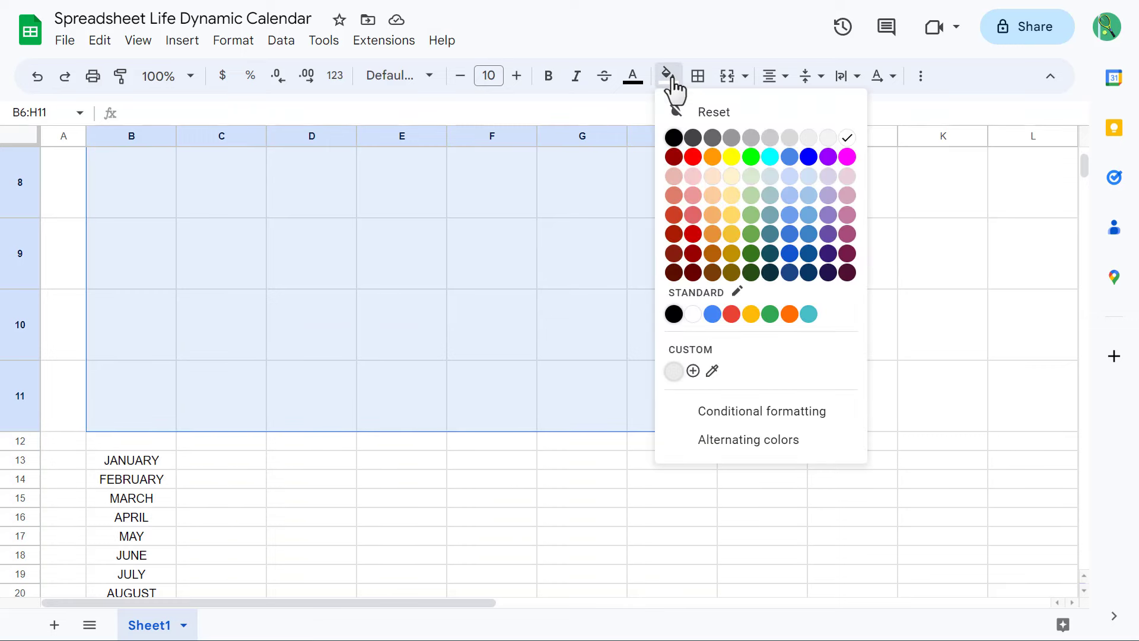
{"action": "left_click", "coordinate": [694, 372]}
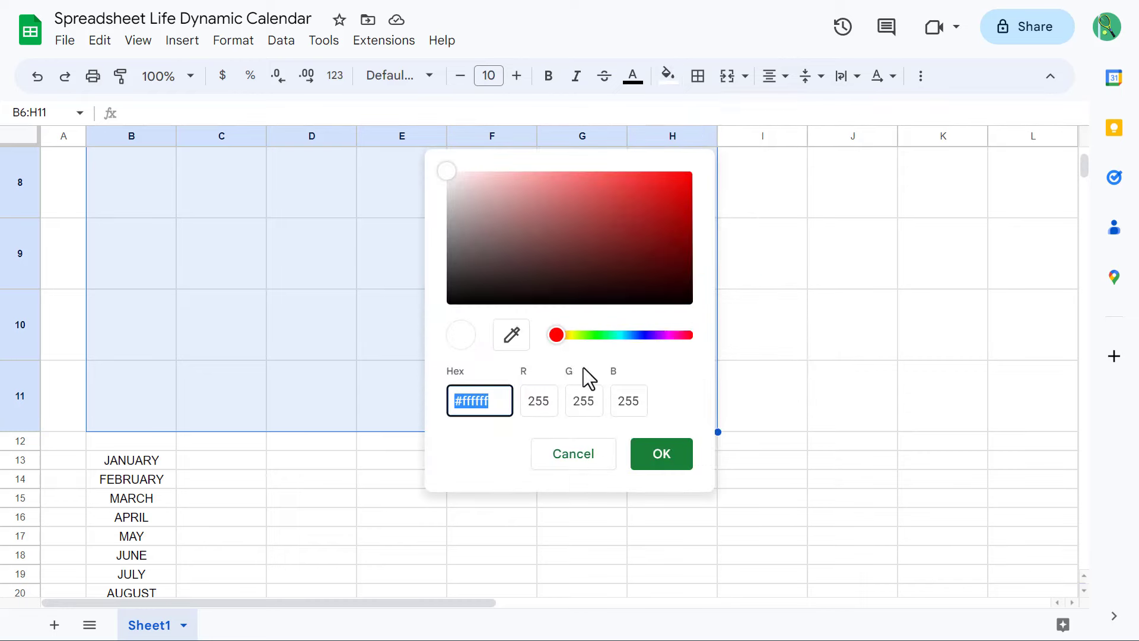
{"action": "double_click", "coordinate": [476, 401]}
{"action": "type", "text": "e9"}
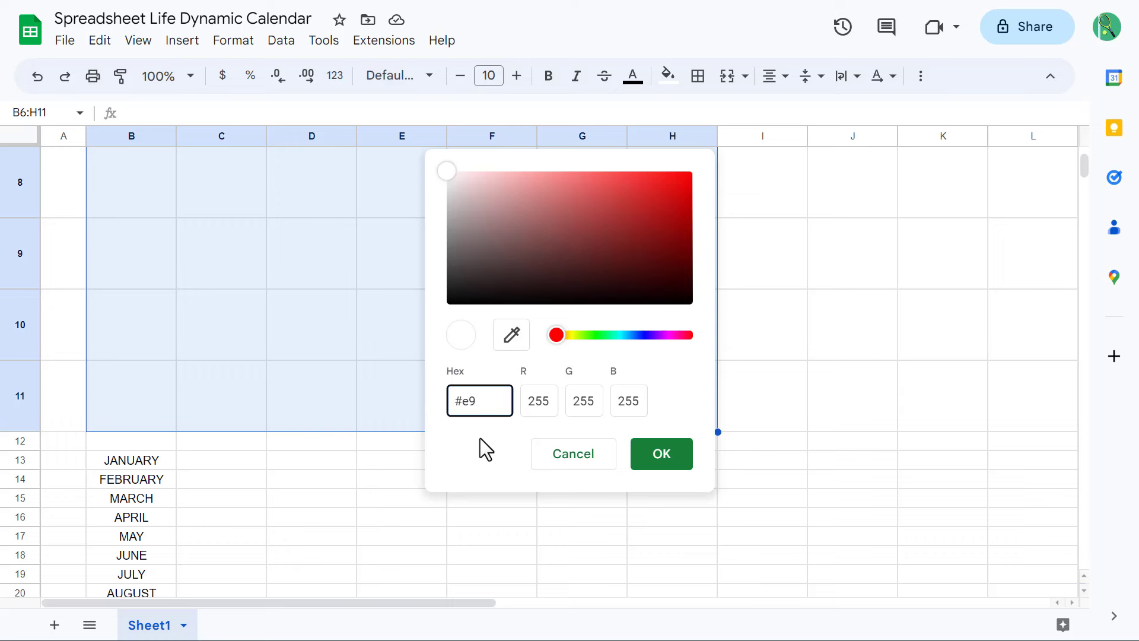
{"action": "type", "text": "e9e9"}
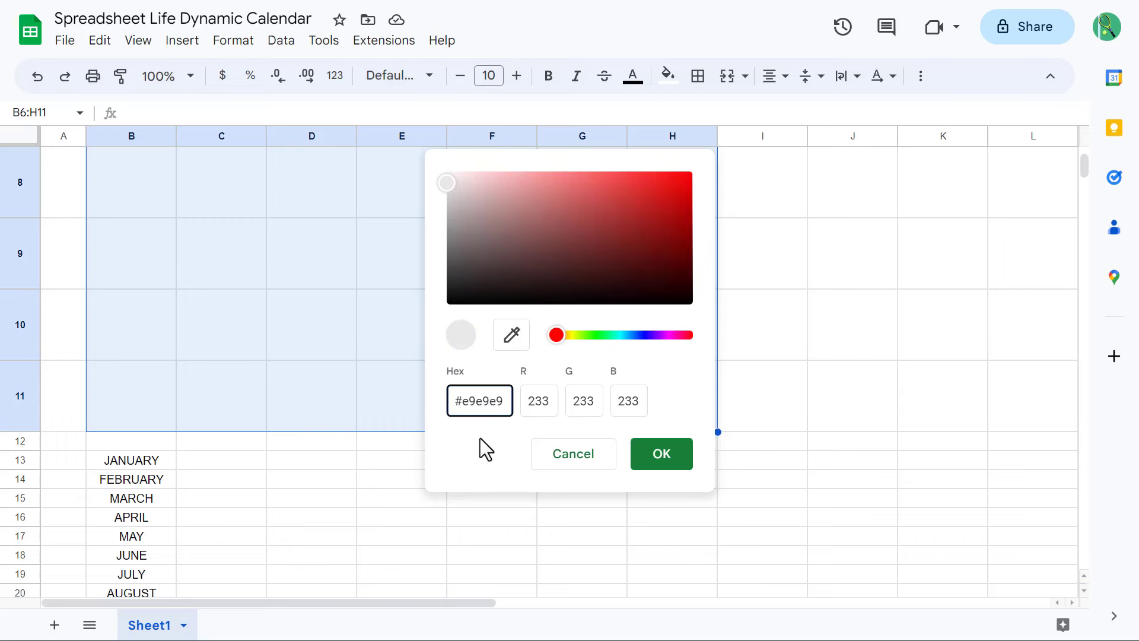
{"action": "left_click", "coordinate": [656, 455]}
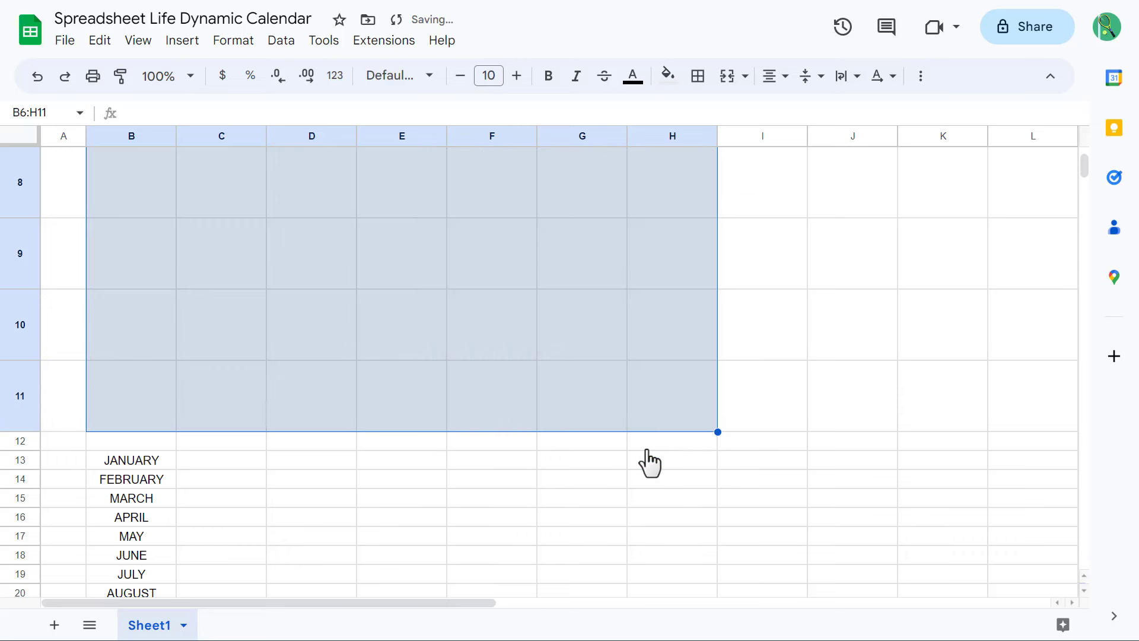
{"action": "scroll", "coordinate": [649, 462], "scroll_direction": "up", "scroll_amount": 3}
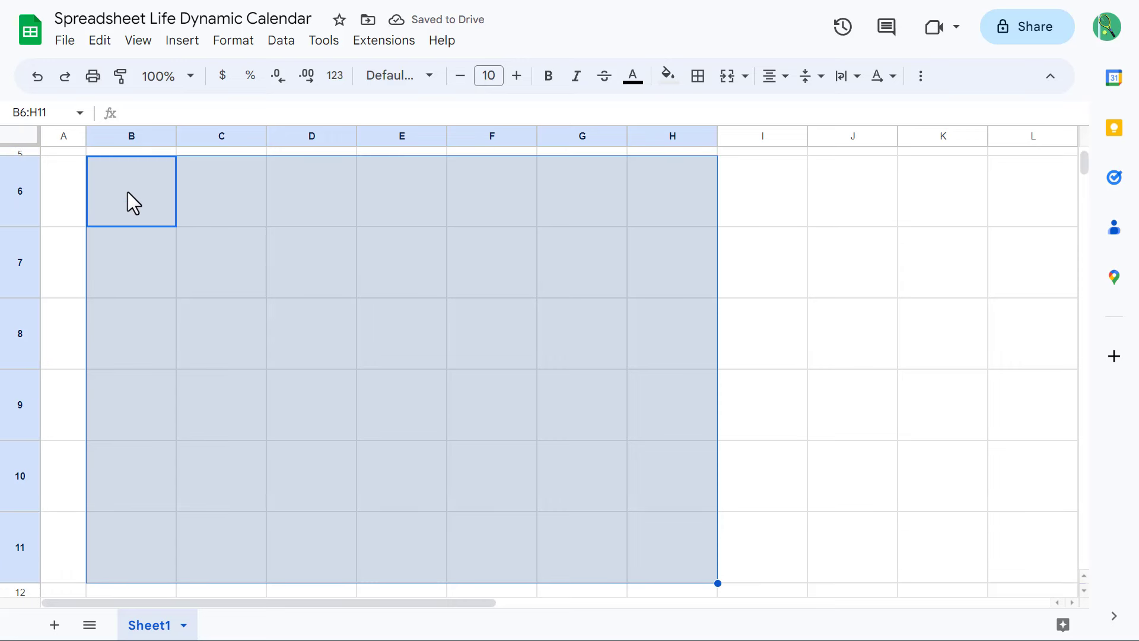
Add white inner borders across the day grid B6:H11
{"action": "left_click", "coordinate": [698, 79]}
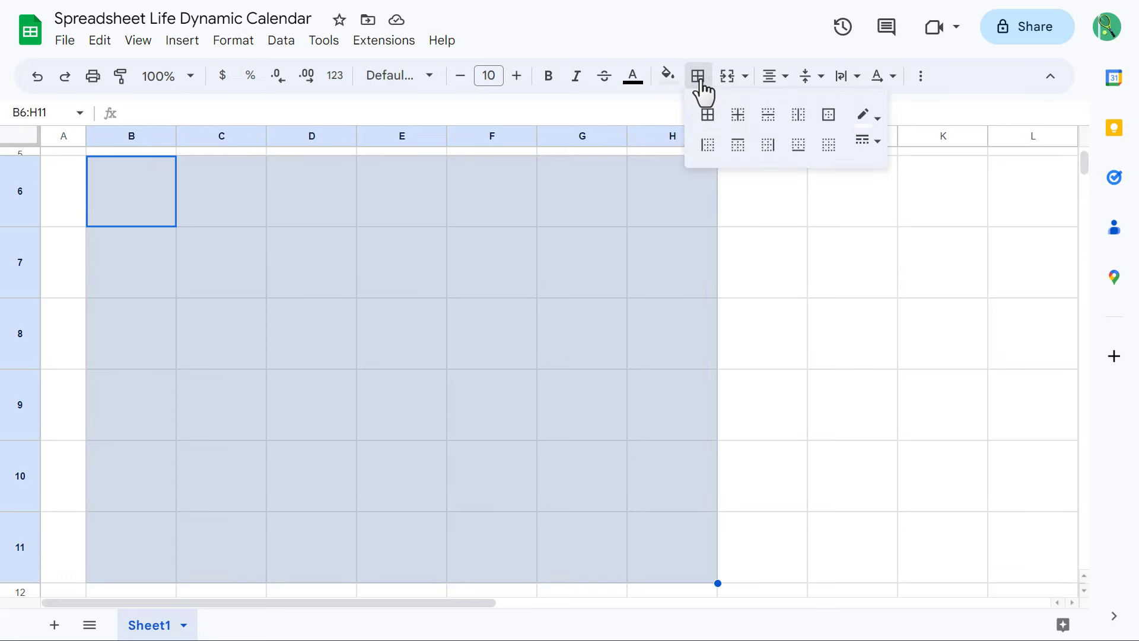
{"action": "left_click", "coordinate": [738, 115]}
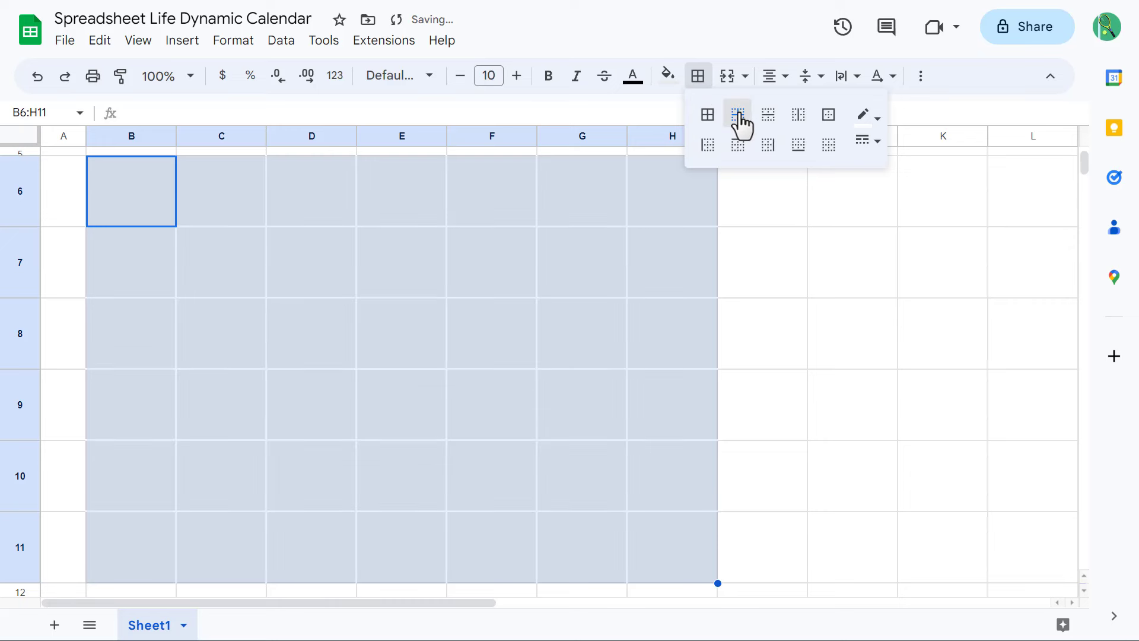
{"action": "left_click", "coordinate": [700, 80]}
Set the day grid text to size 24, dark blue and bold
{"action": "left_click", "coordinate": [502, 74]}
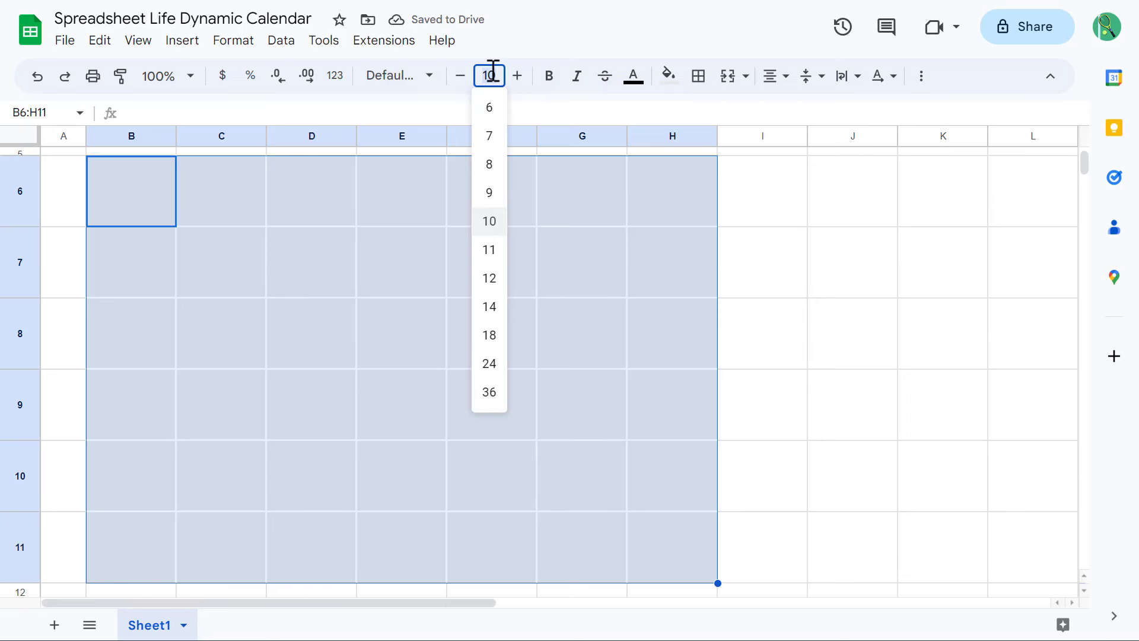
{"action": "left_click", "coordinate": [493, 367]}
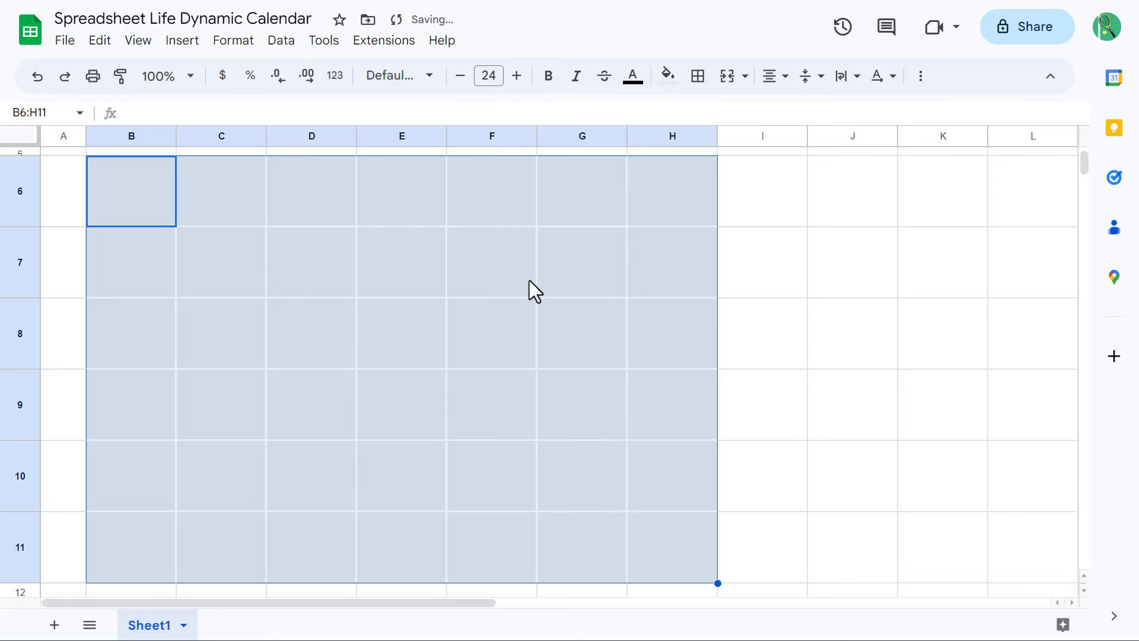
{"action": "left_click", "coordinate": [633, 78]}
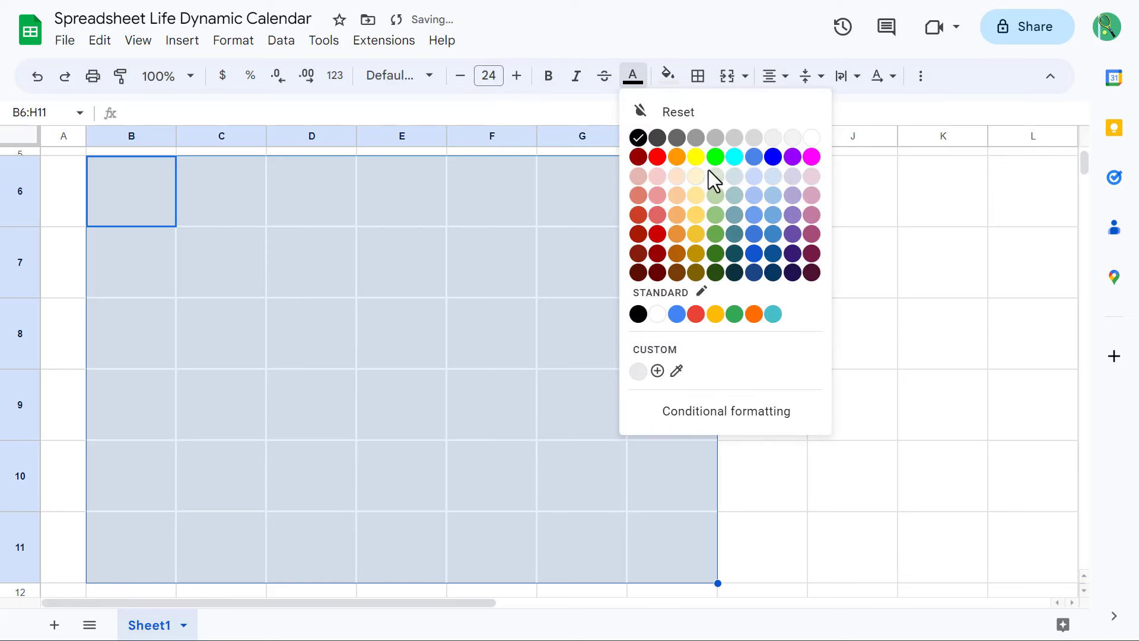
{"action": "left_click", "coordinate": [774, 254]}
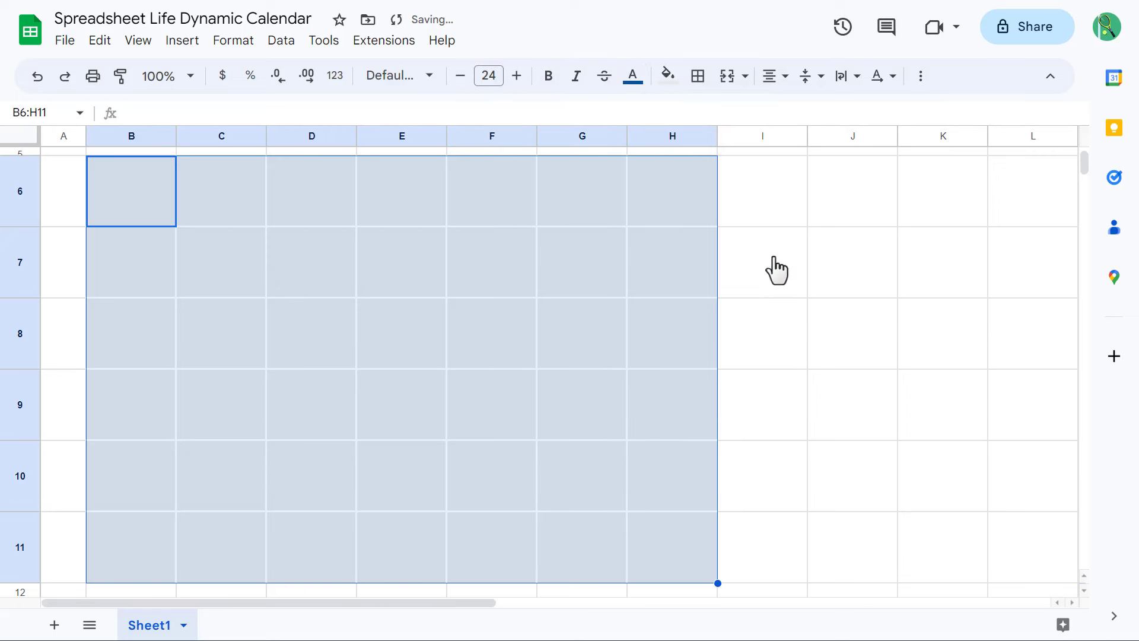
{"action": "left_click", "coordinate": [548, 78]}
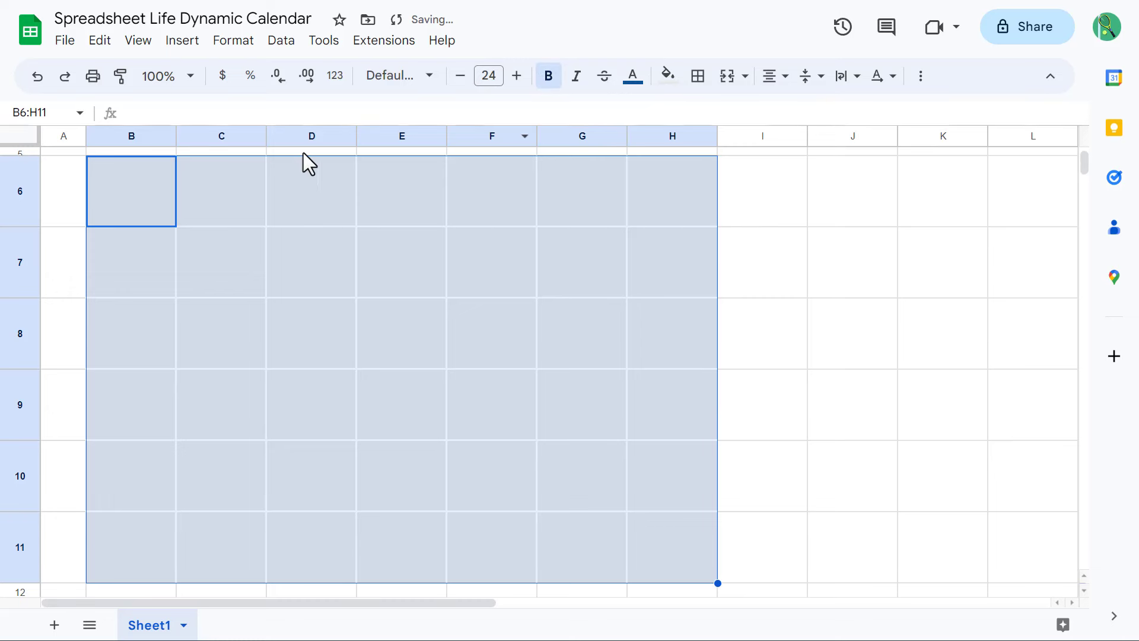
{"action": "scroll", "coordinate": [149, 200], "scroll_direction": "down", "scroll_amount": 5}
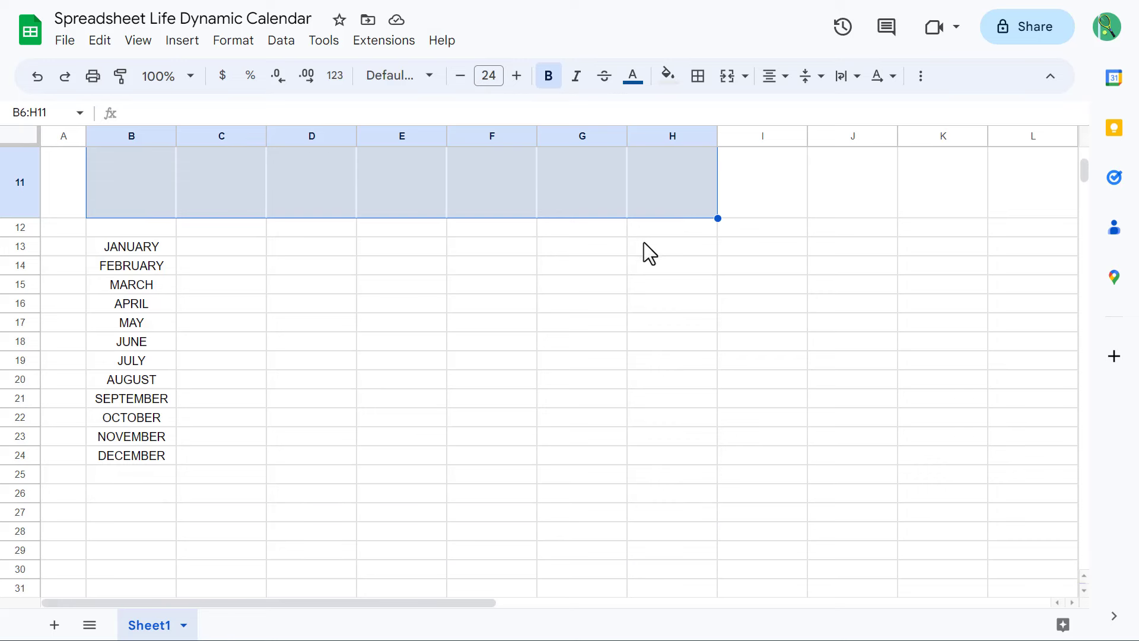
Enter =DATEVALUE(B2&" 1 "&F2) in H13, returning 45078 for June 1, 2023
{"action": "left_click", "coordinate": [675, 249]}
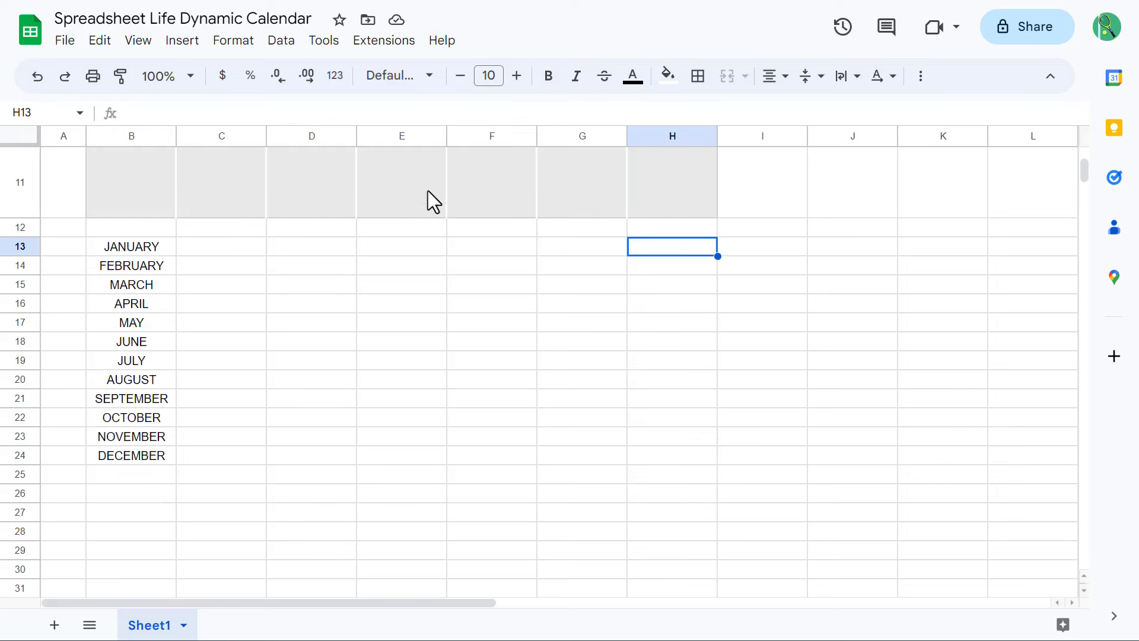
{"action": "left_click", "coordinate": [427, 115]}
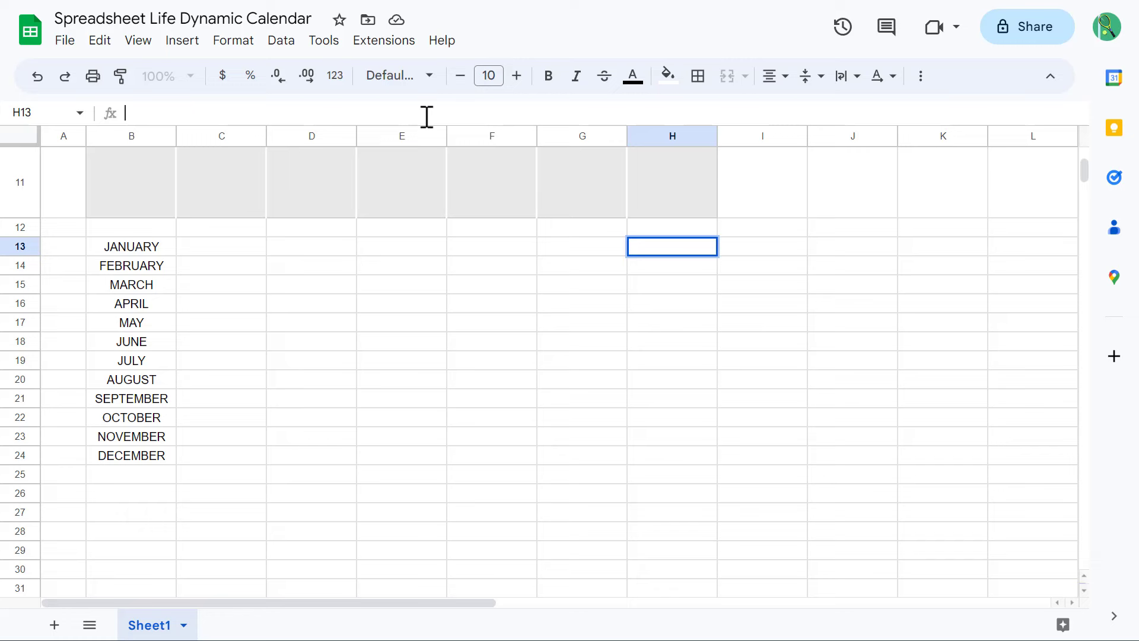
{"action": "type", "text": "=DATEVA"}
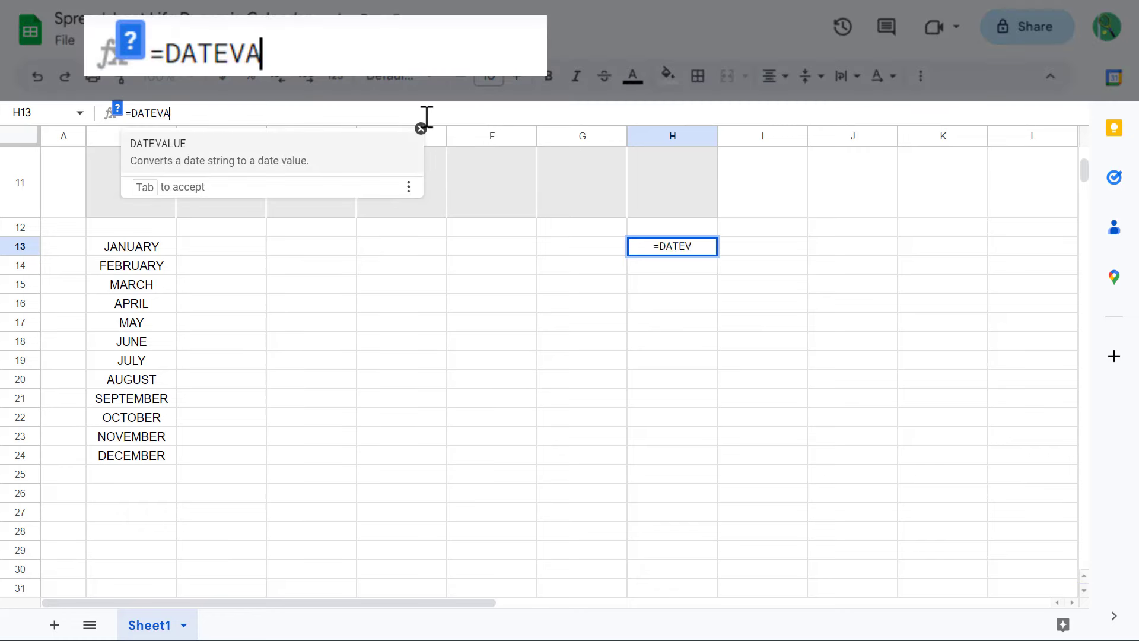
{"action": "type", "text": "LUE("}
{"action": "scroll", "coordinate": [435, 215], "scroll_direction": "up", "scroll_amount": 8}
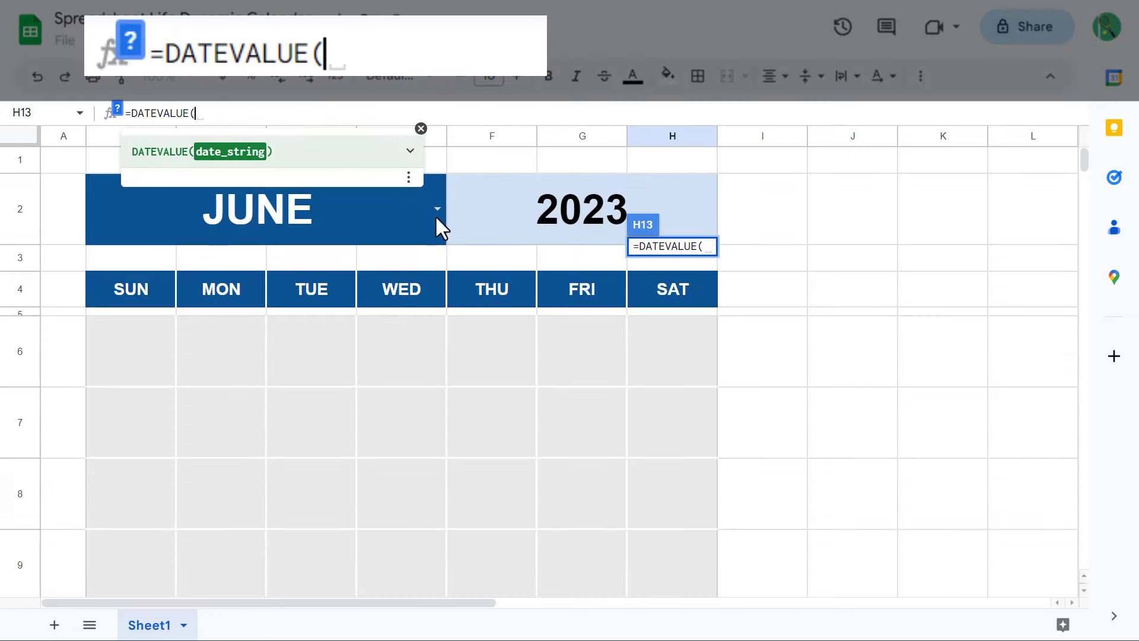
{"action": "left_click", "coordinate": [138, 214]}
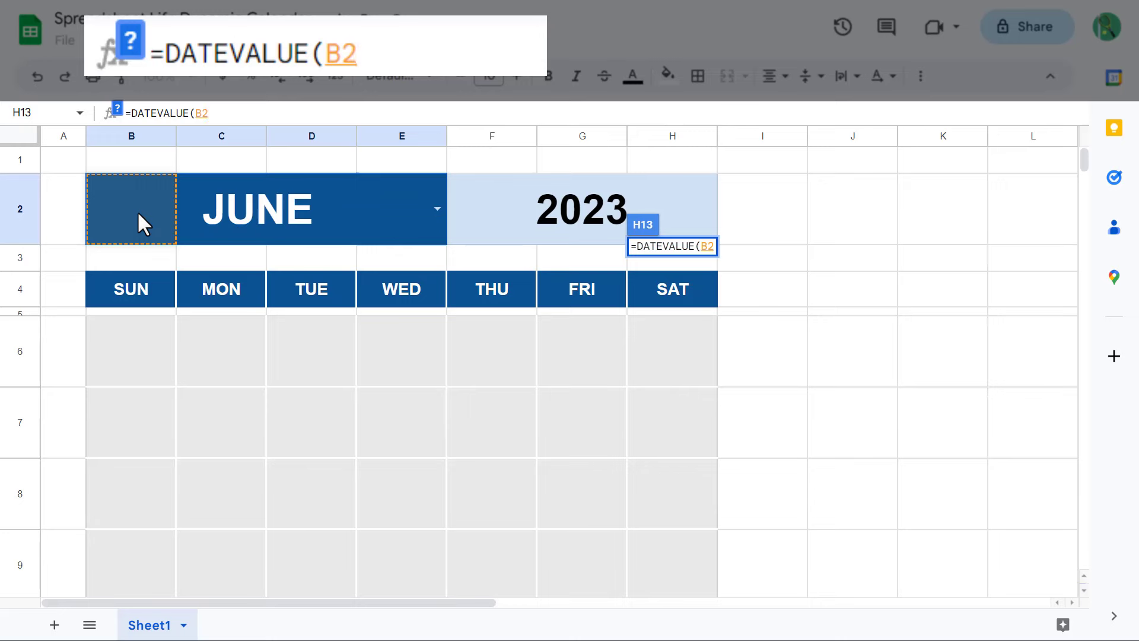
{"action": "type", "text": "&"}
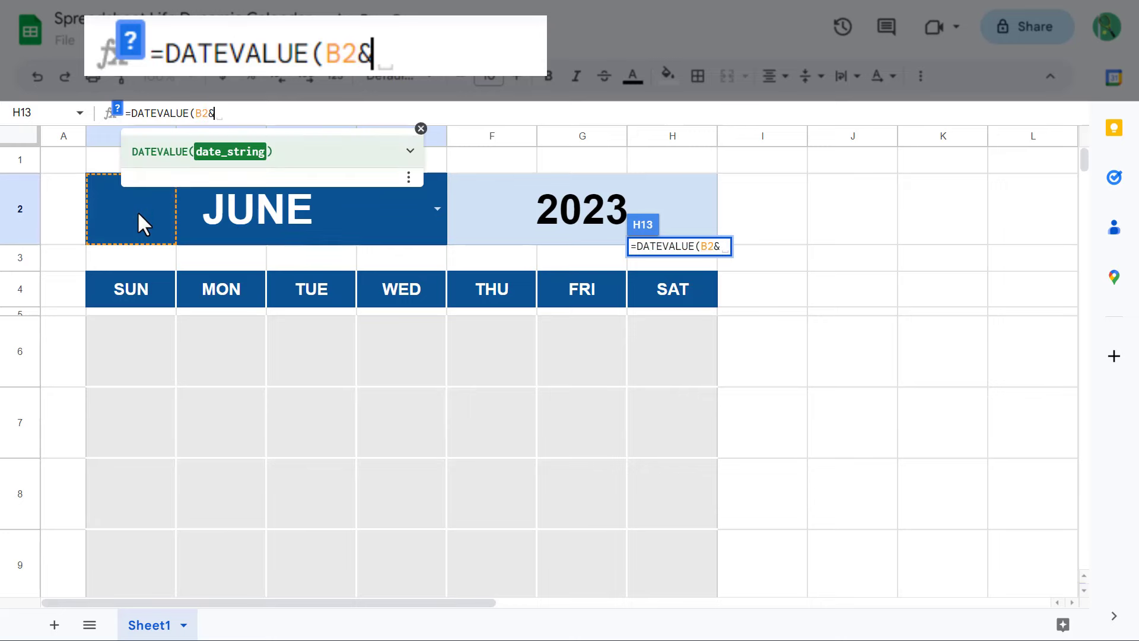
{"action": "type", "text": "\" "}
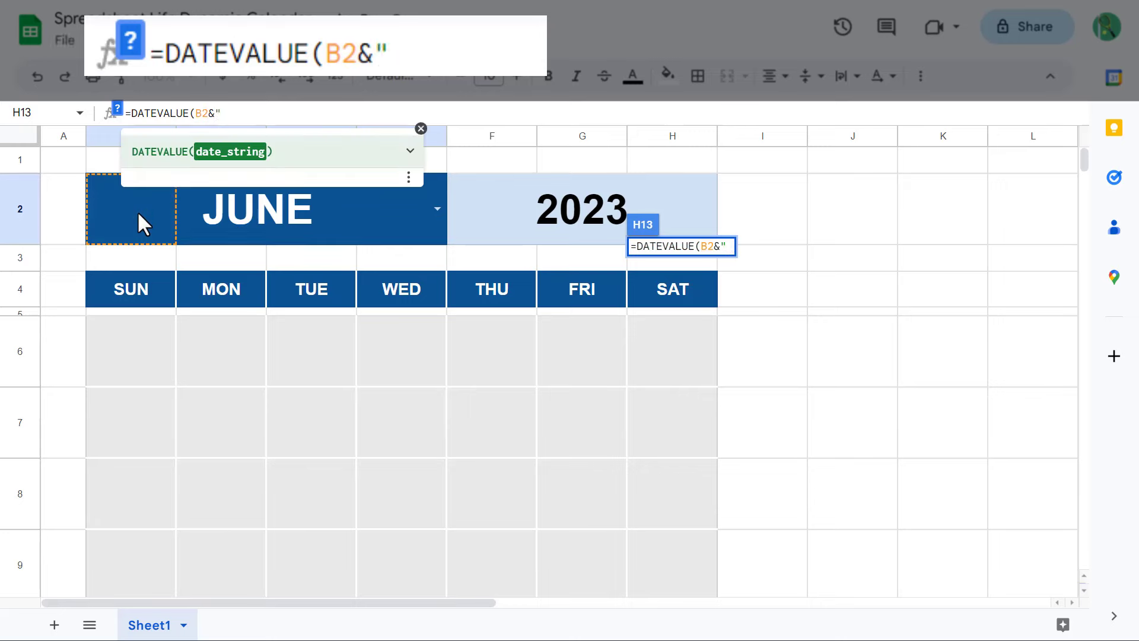
{"action": "type", "text": "1 \"&"}
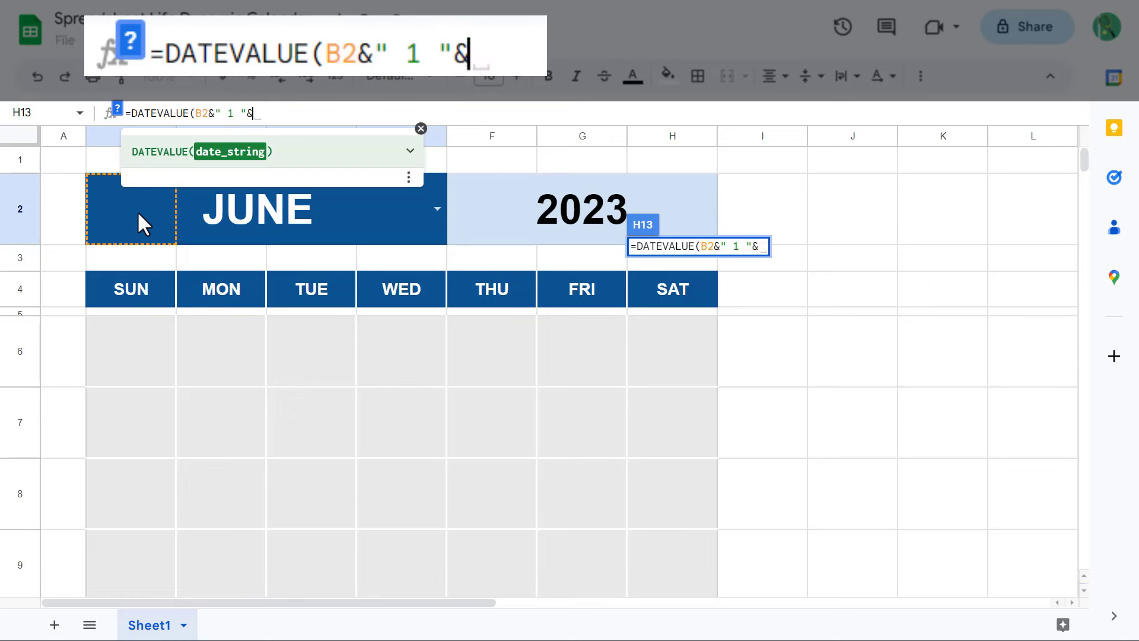
{"action": "left_click", "coordinate": [485, 209]}
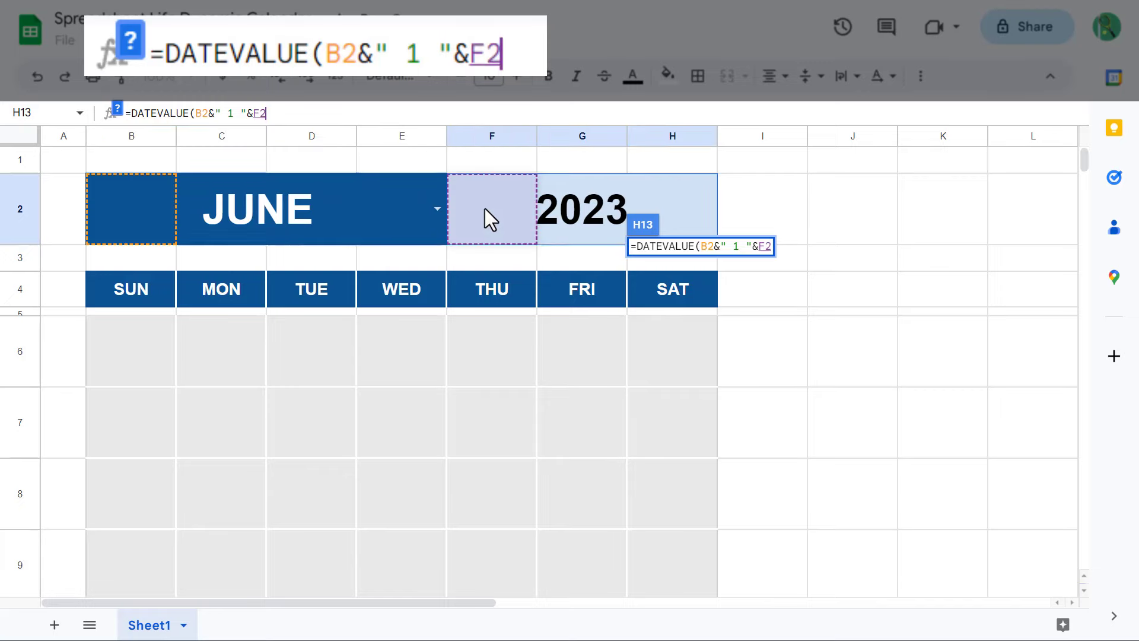
{"action": "type", "text": ")"}
{"action": "key", "text": "Return"}
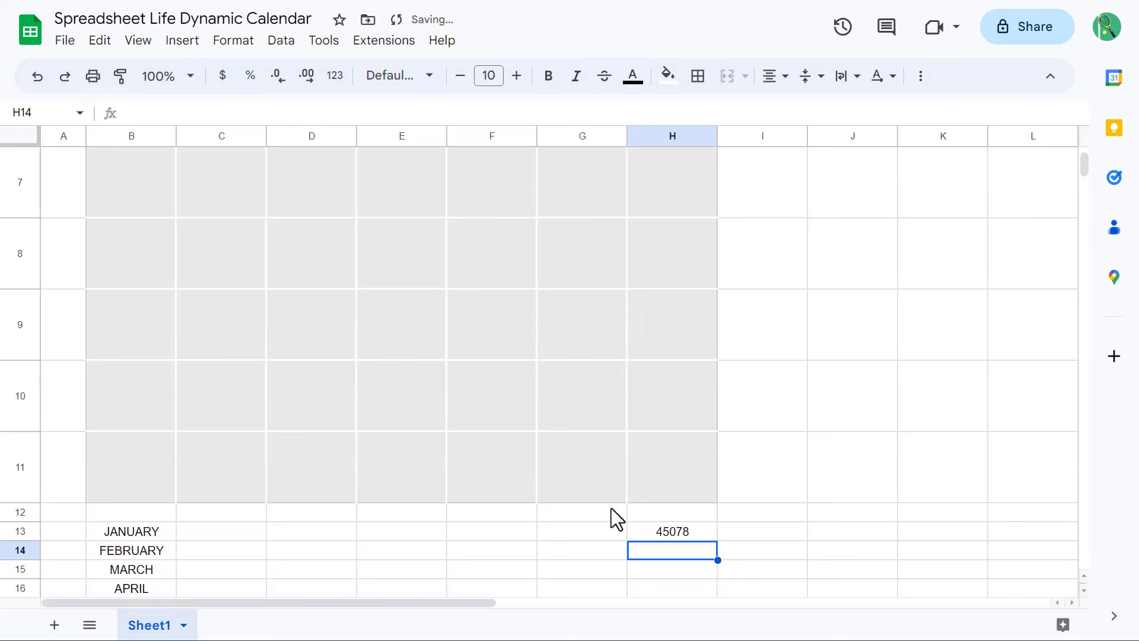
{"action": "left_click", "coordinate": [640, 531]}
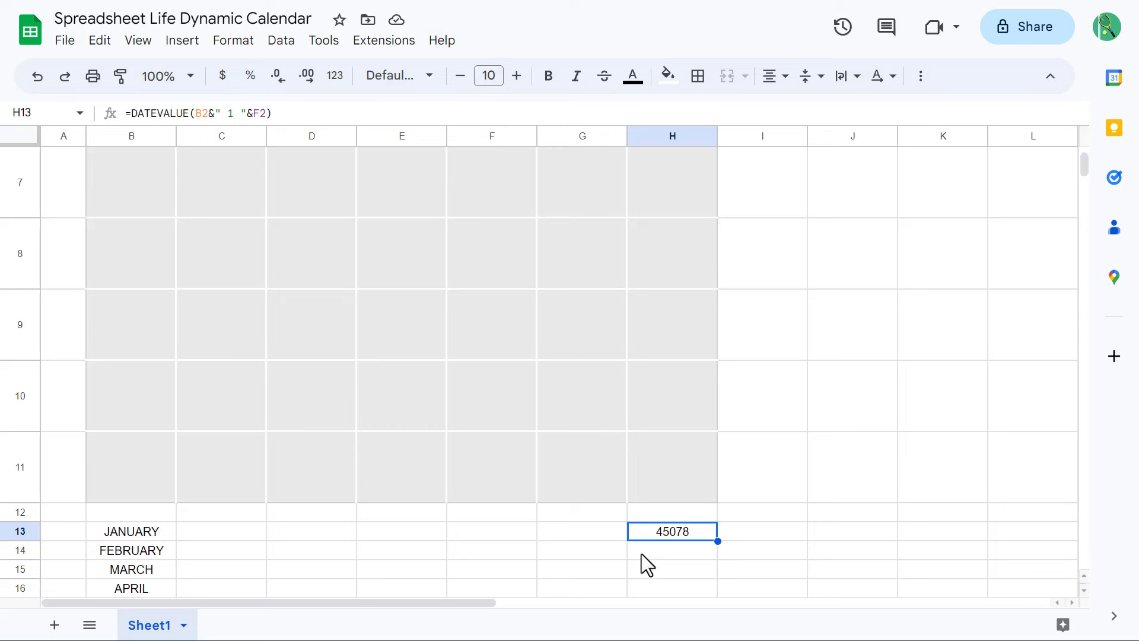
Enter =MONTH(H13) in H14 so it returns 6 for June
{"action": "left_click", "coordinate": [642, 553]}
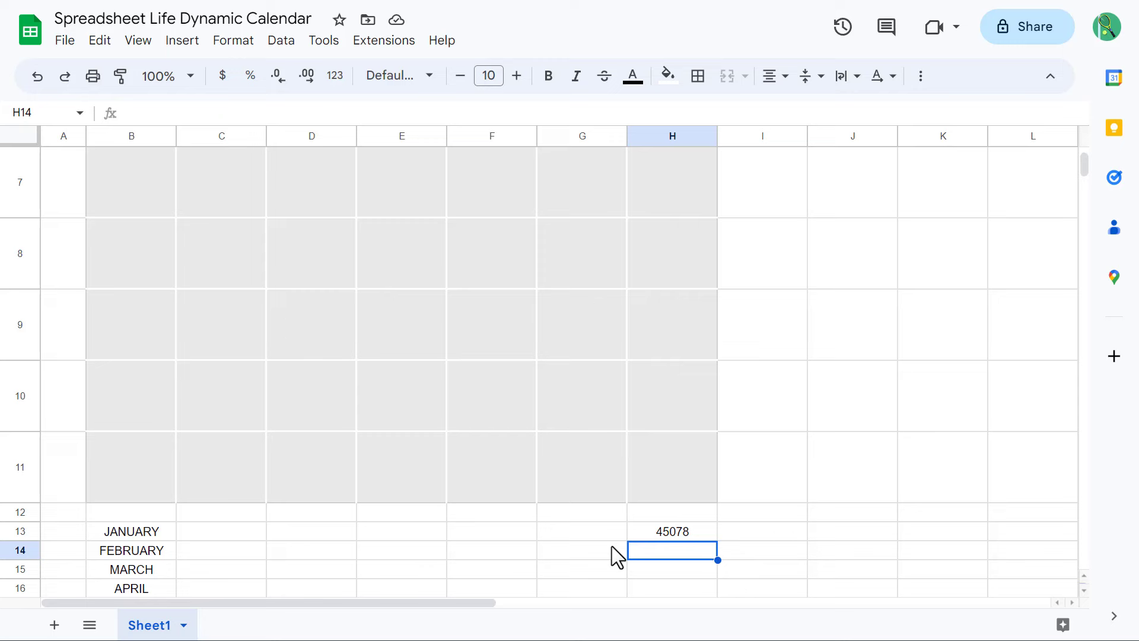
{"action": "type", "text": "="}
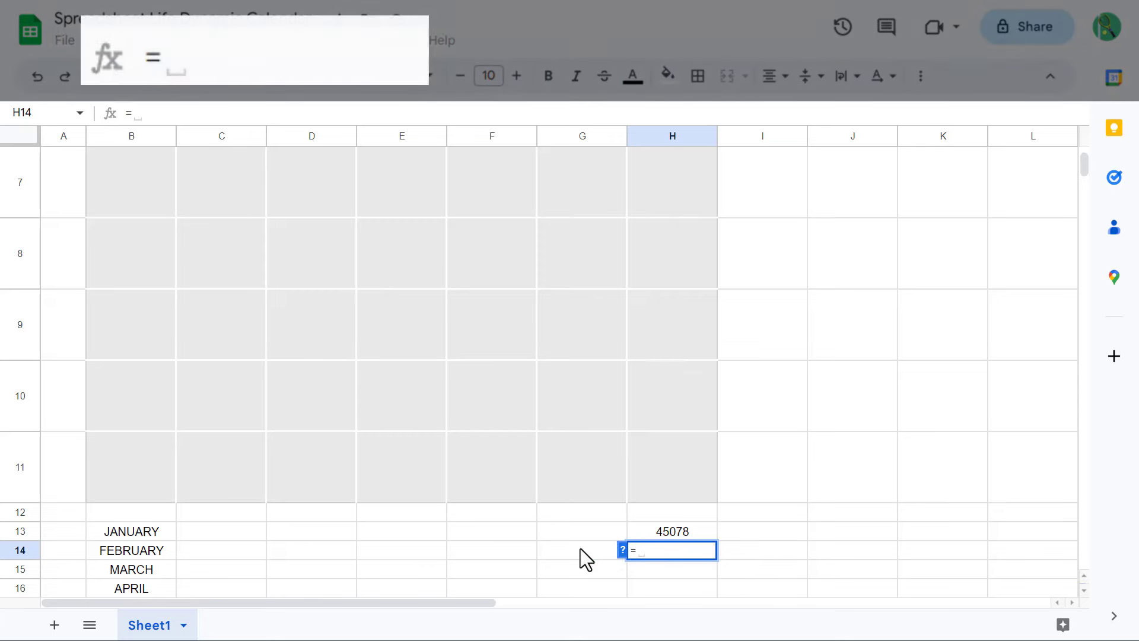
{"action": "type", "text": "MONTH("}
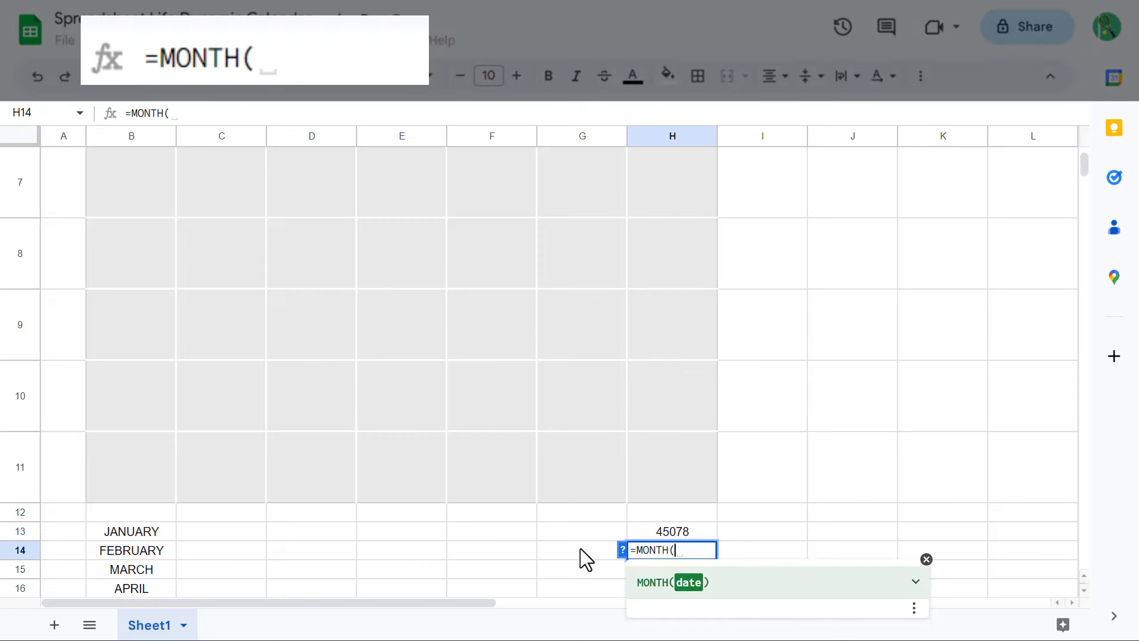
{"action": "left_click", "coordinate": [648, 530]}
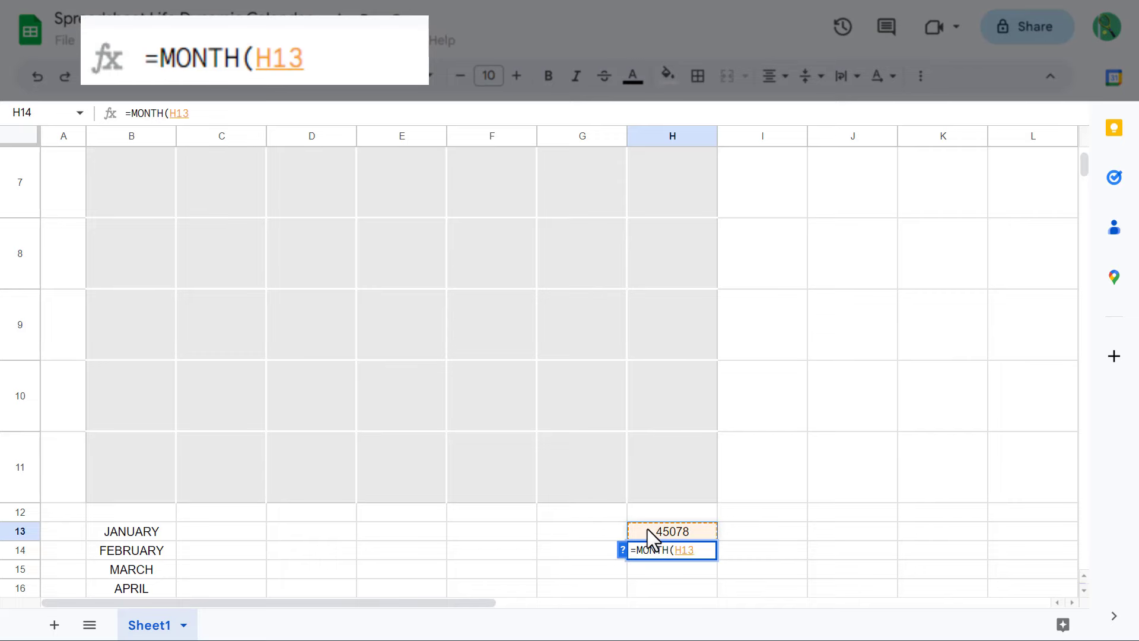
{"action": "type", "text": ")"}
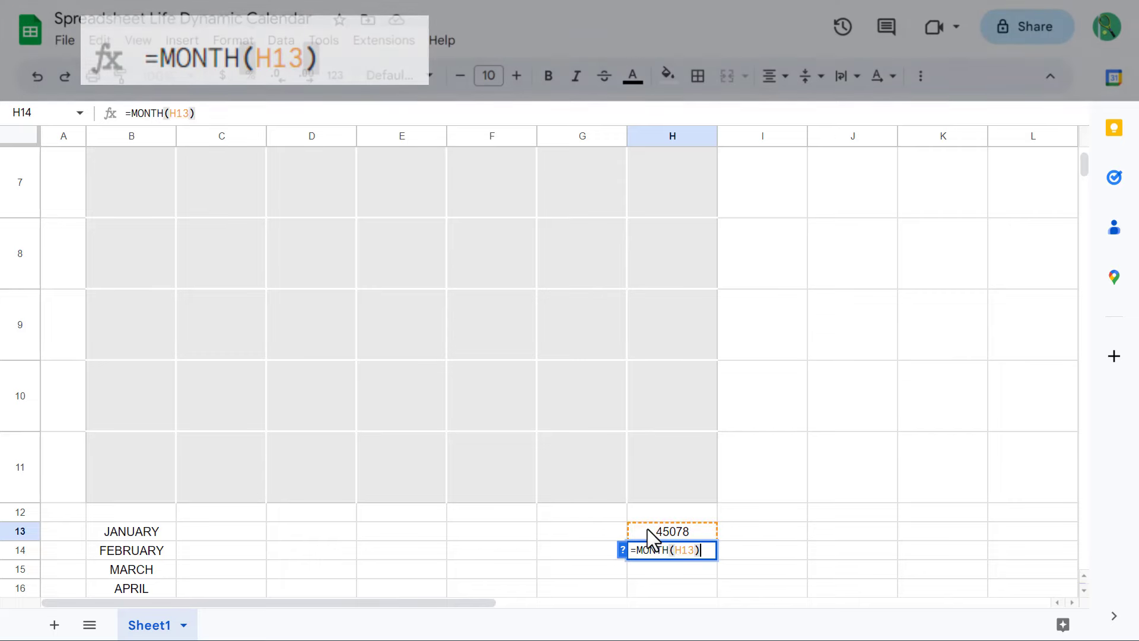
{"action": "key", "text": "Return"}
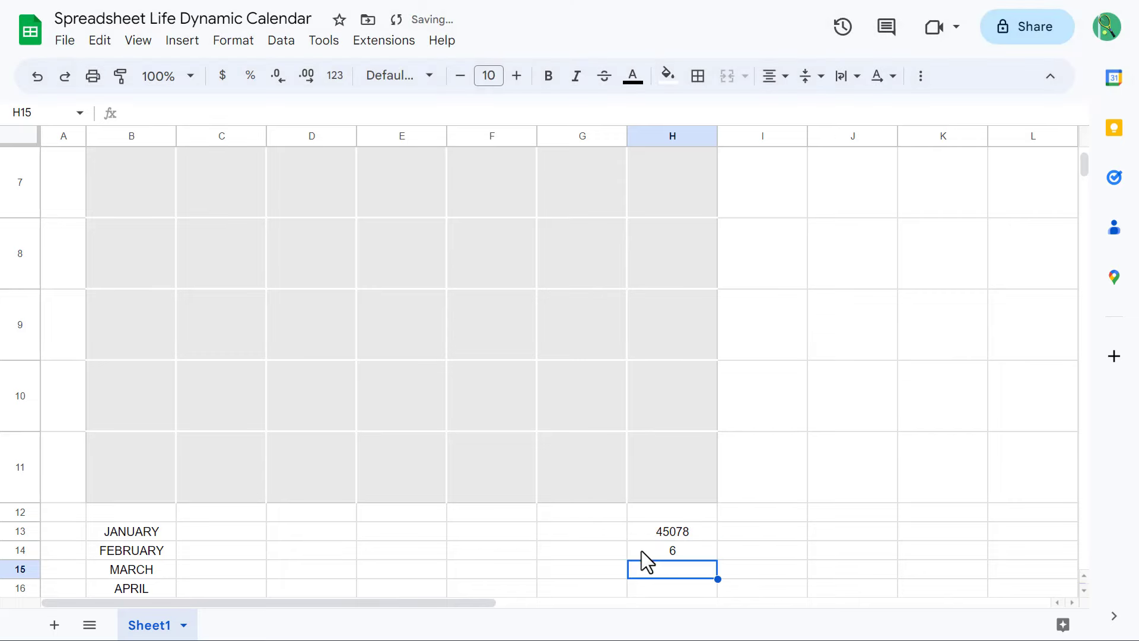
{"action": "left_click", "coordinate": [642, 551]}
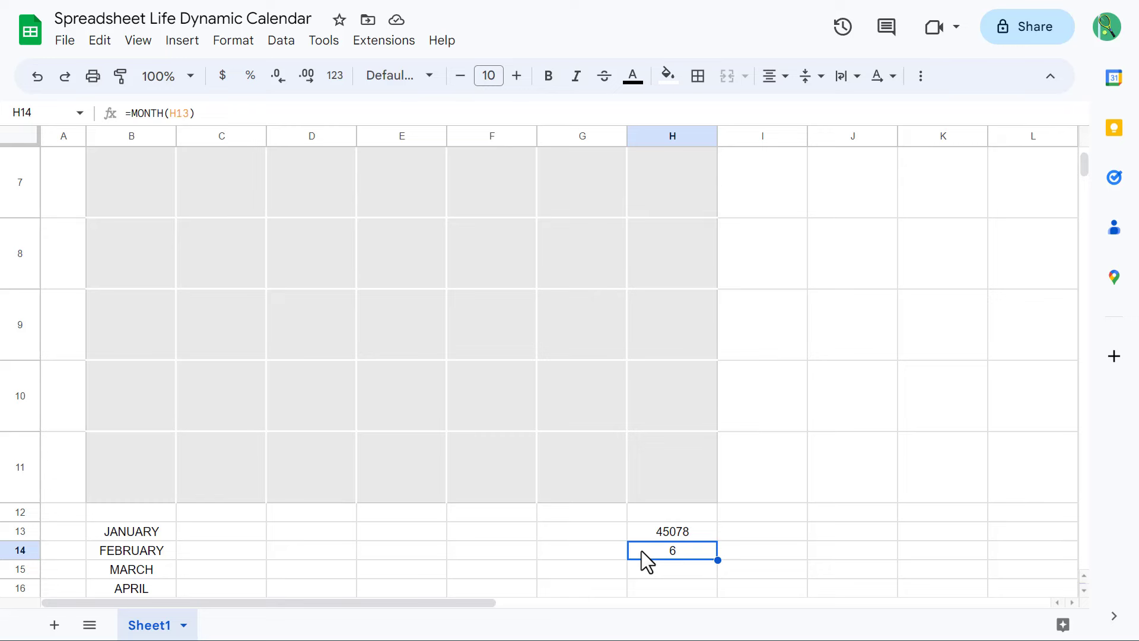
Enter =SEQUENCE(6,7,H13-WEEKDAY(H13)+1) in B6, spilling date serials 45074 to 45115 across B6:H11
{"action": "scroll", "coordinate": [642, 550], "scroll_direction": "up", "scroll_amount": 5}
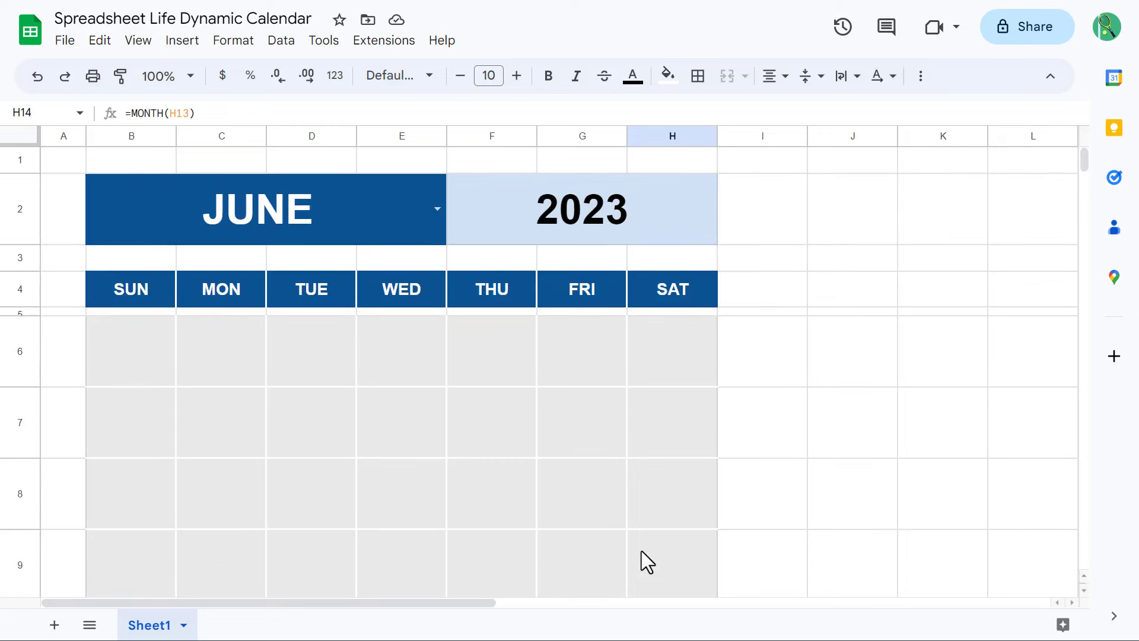
{"action": "left_click", "coordinate": [145, 361]}
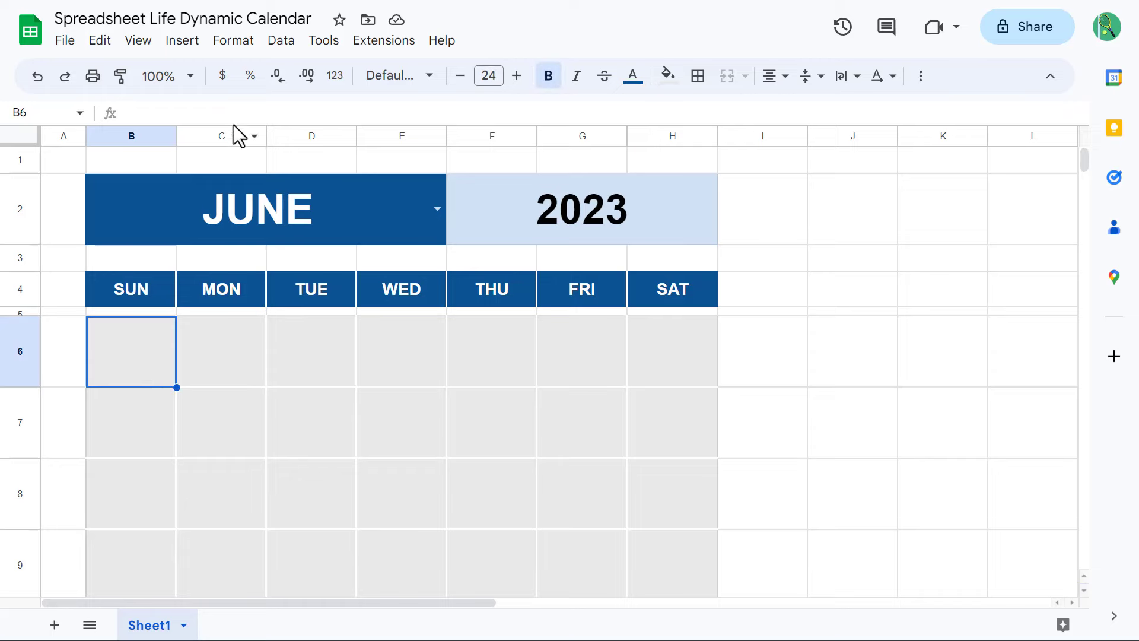
{"action": "left_click", "coordinate": [250, 110]}
{"action": "type", "text": "="}
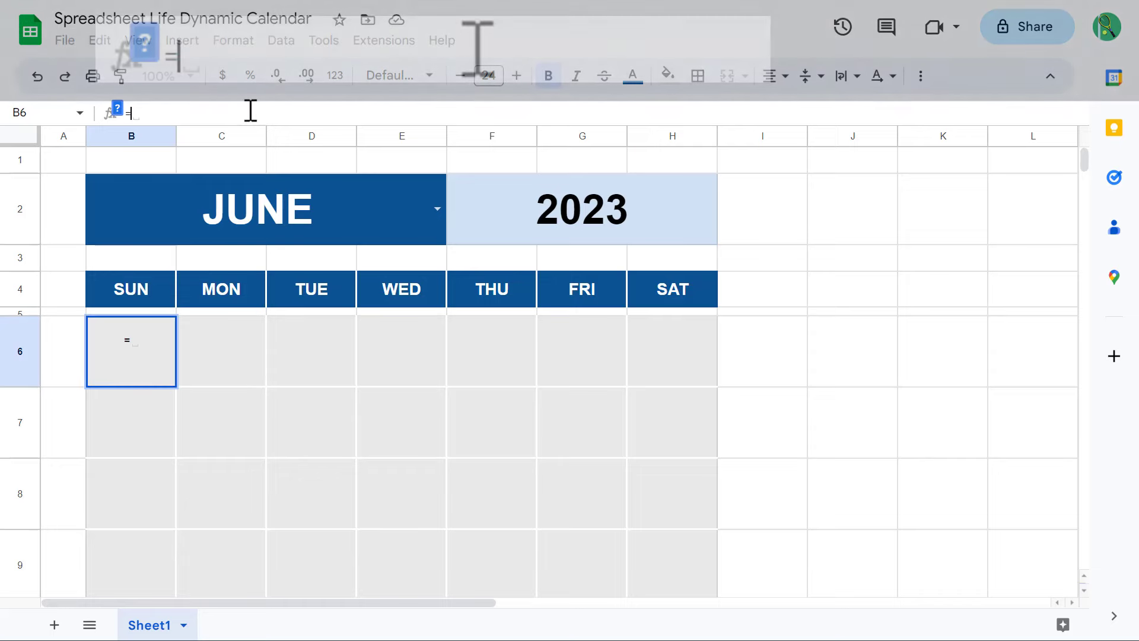
{"action": "type", "text": "sequ"}
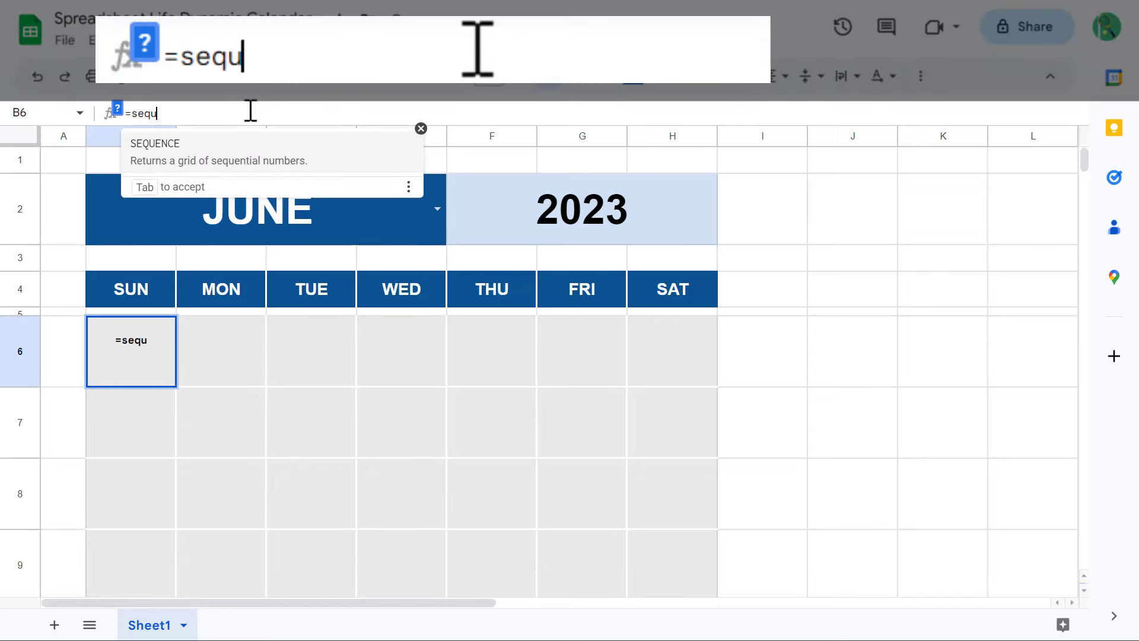
{"action": "key", "text": "Tab"}
{"action": "type", "text": "6"}
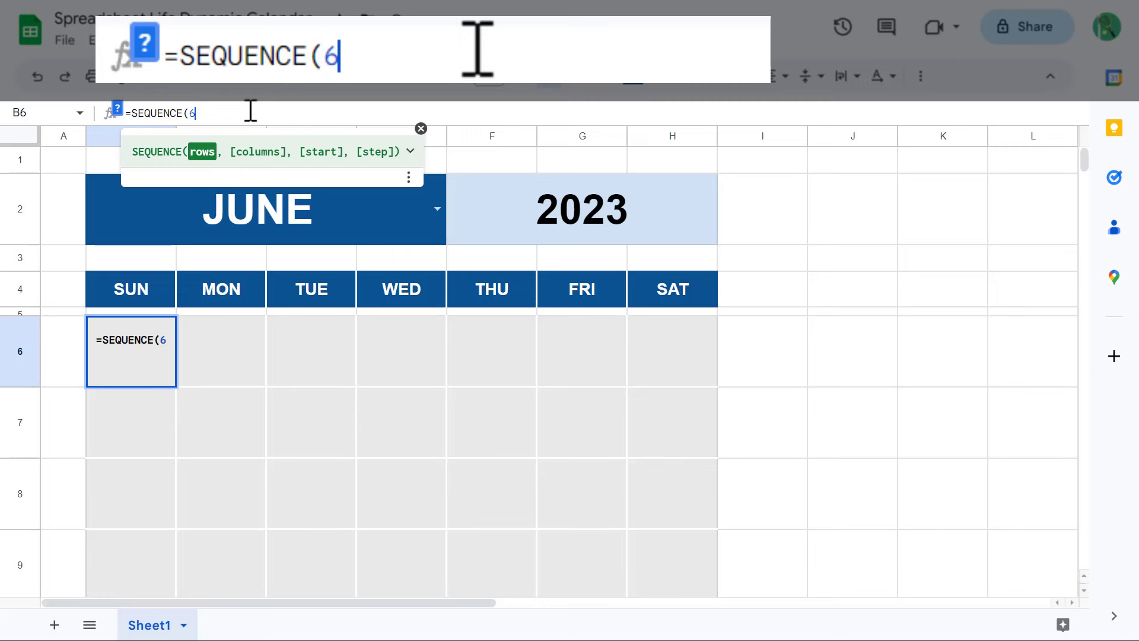
{"action": "type", "text": ",7,"}
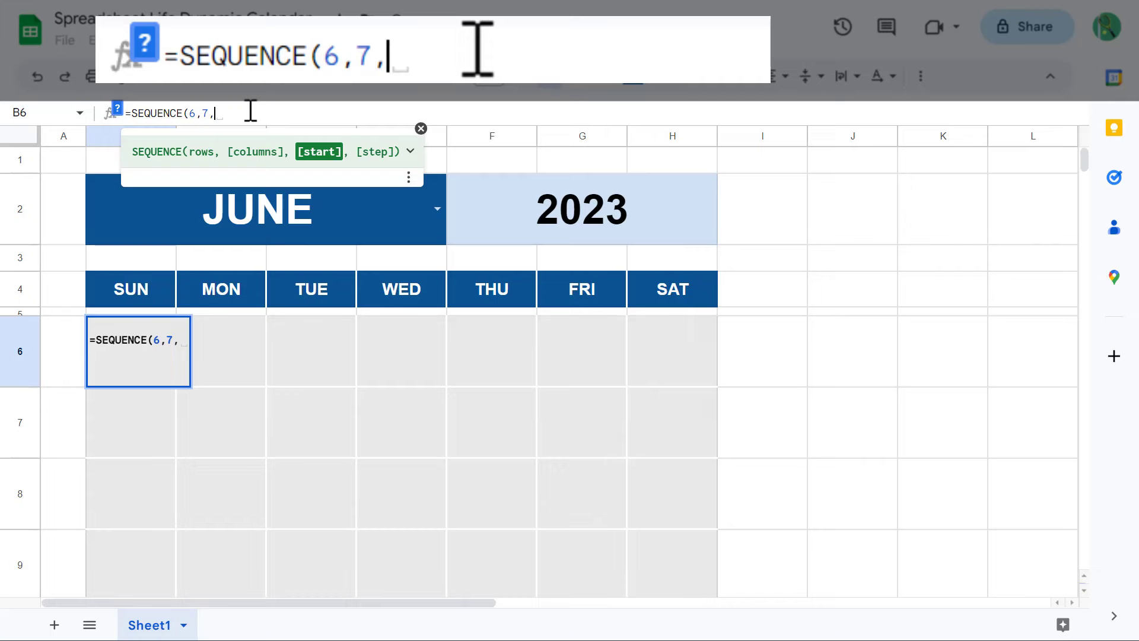
{"action": "scroll", "coordinate": [476, 348], "scroll_direction": "down", "scroll_amount": 6}
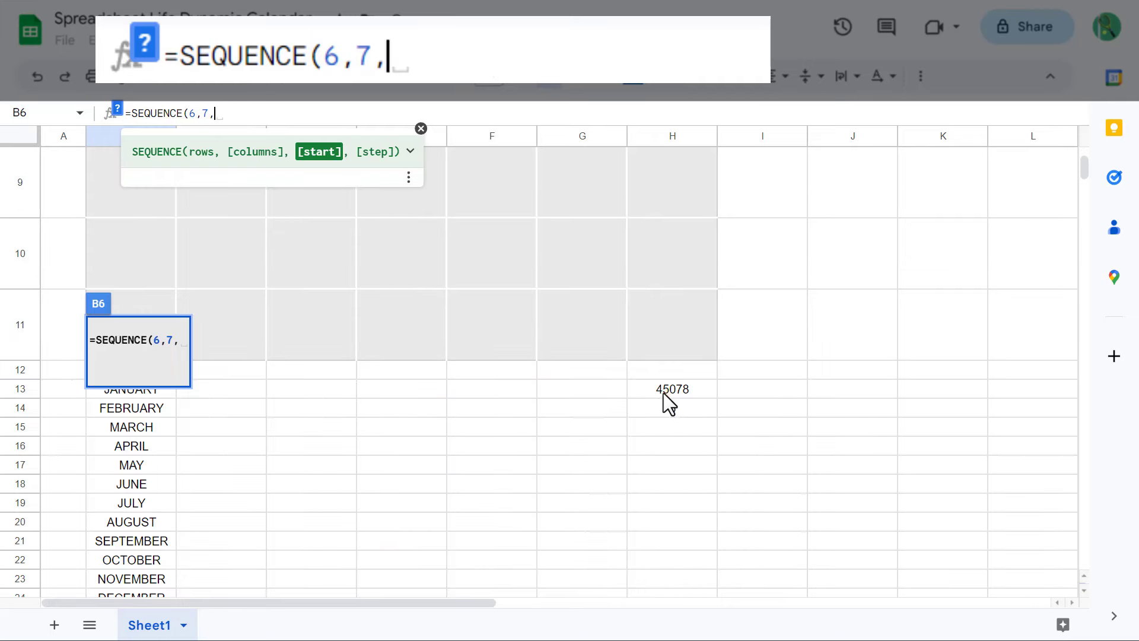
{"action": "left_click", "coordinate": [663, 393]}
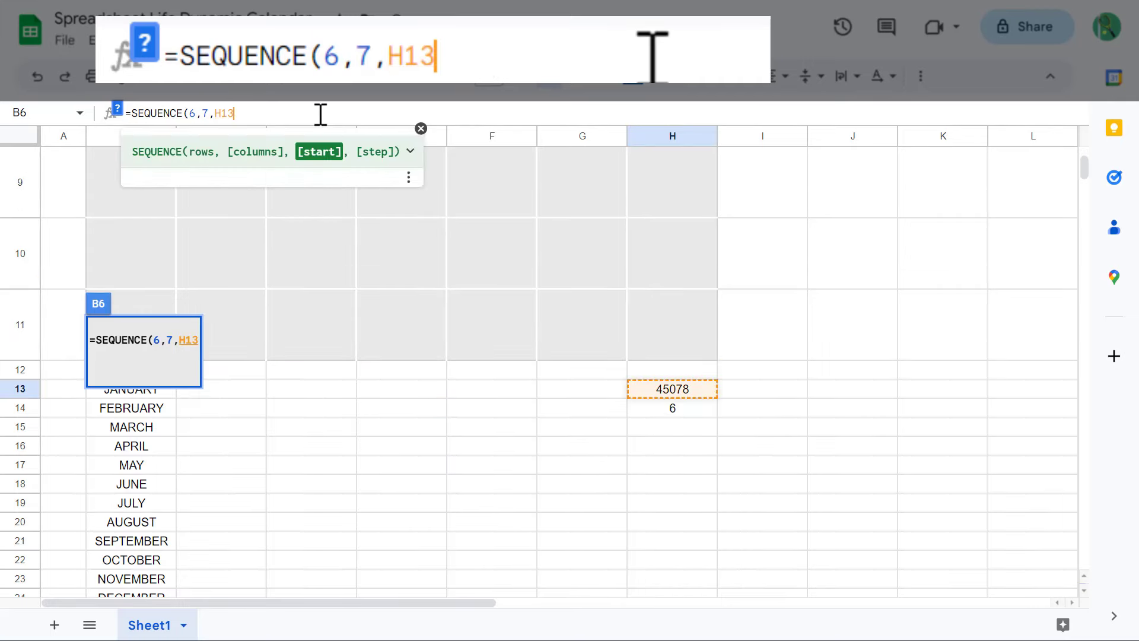
{"action": "type", "text": "-"}
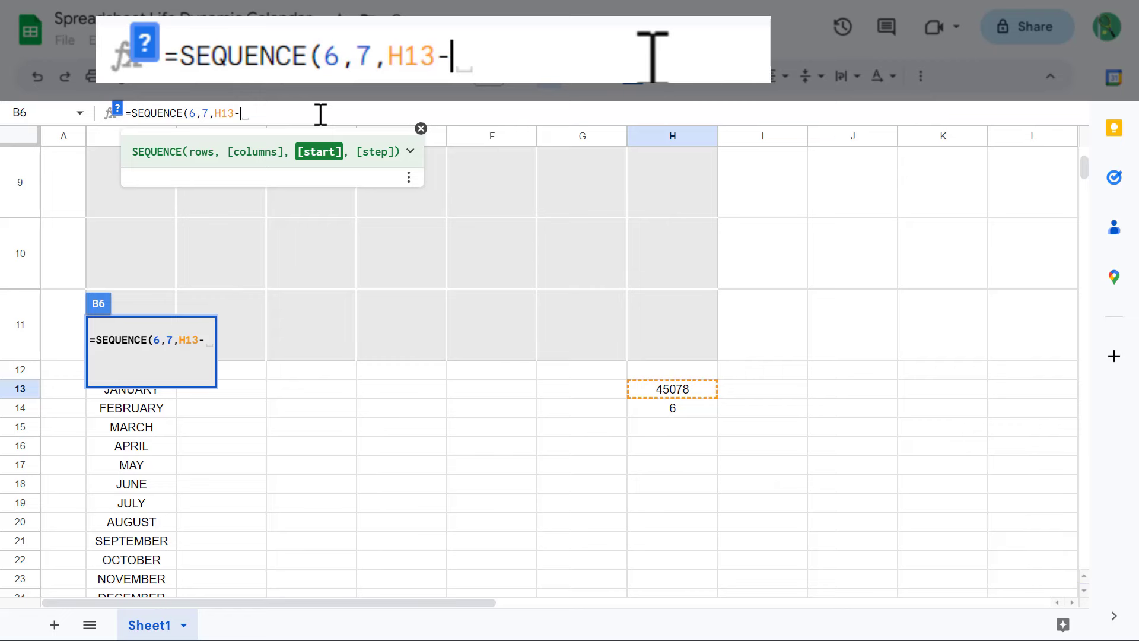
{"action": "type", "text": "weekd"}
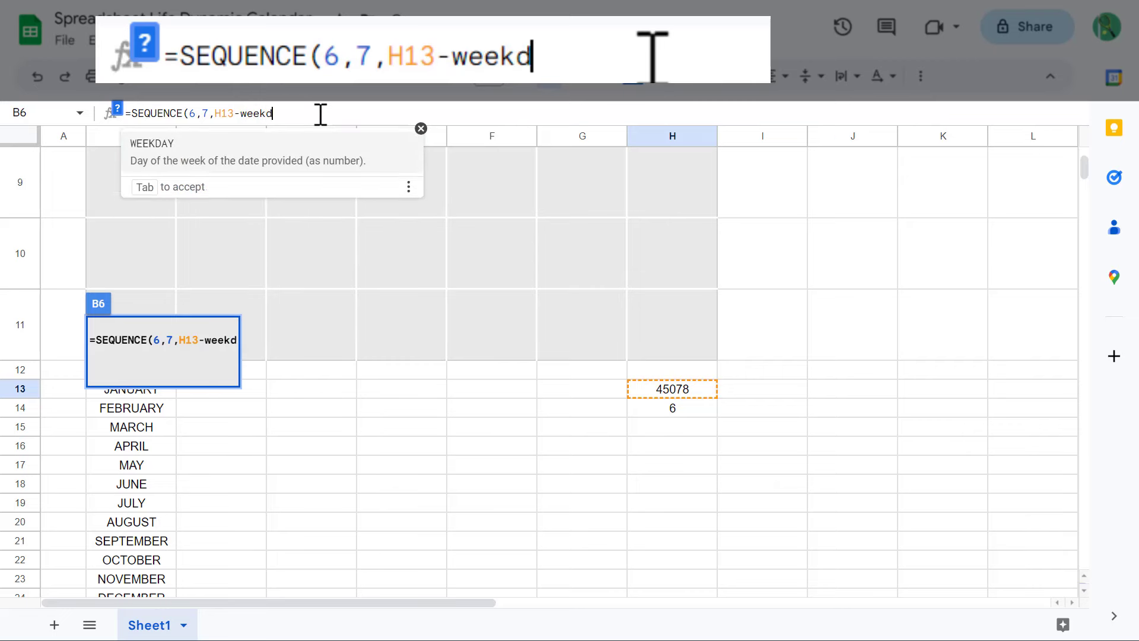
{"action": "key", "text": "Tab"}
{"action": "left_click", "coordinate": [637, 391]}
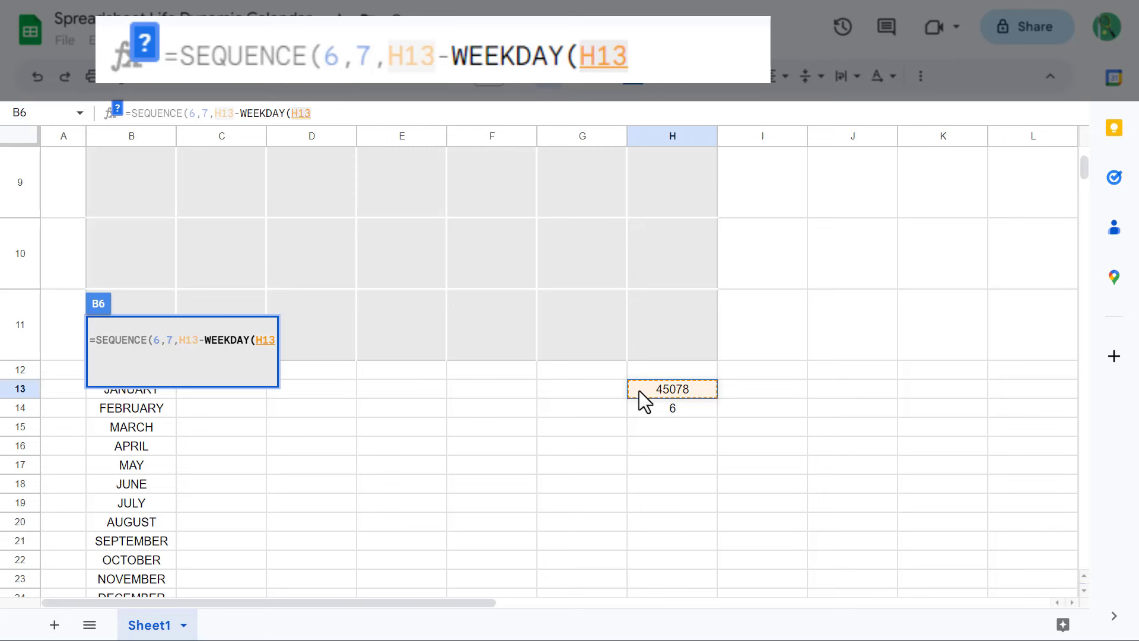
{"action": "type", "text": ")+"}
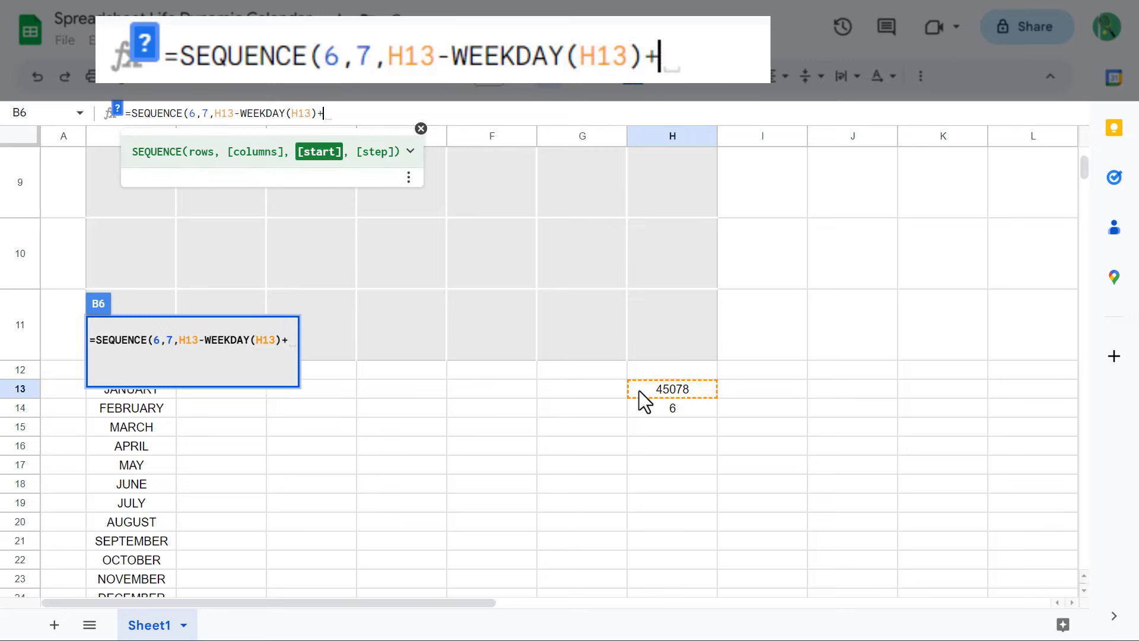
{"action": "type", "text": "1"}
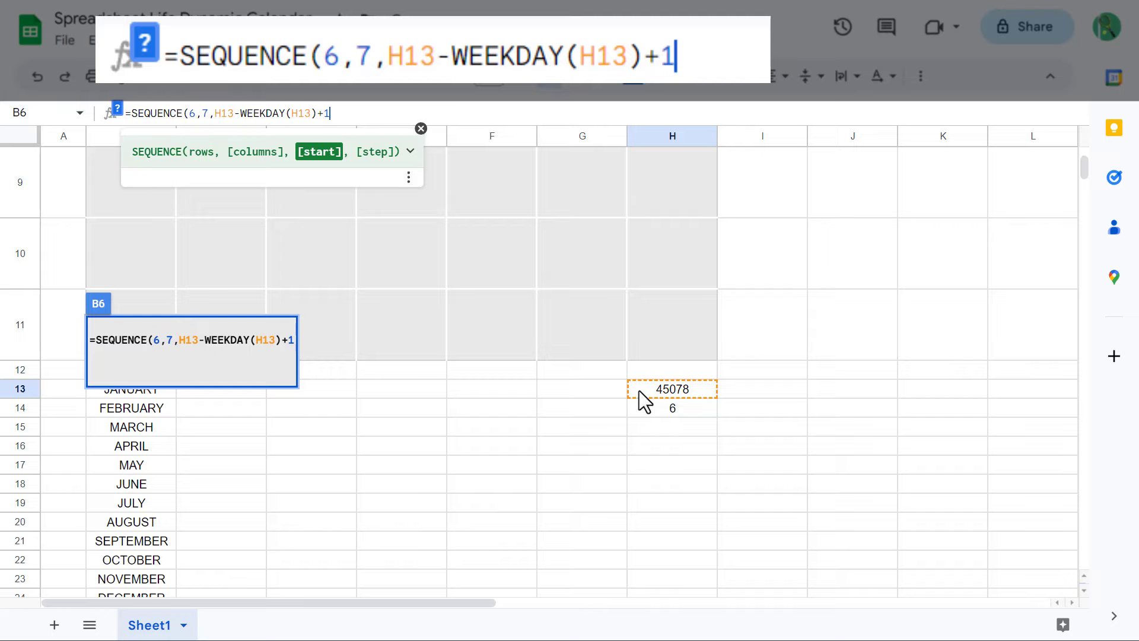
{"action": "type", "text": ")"}
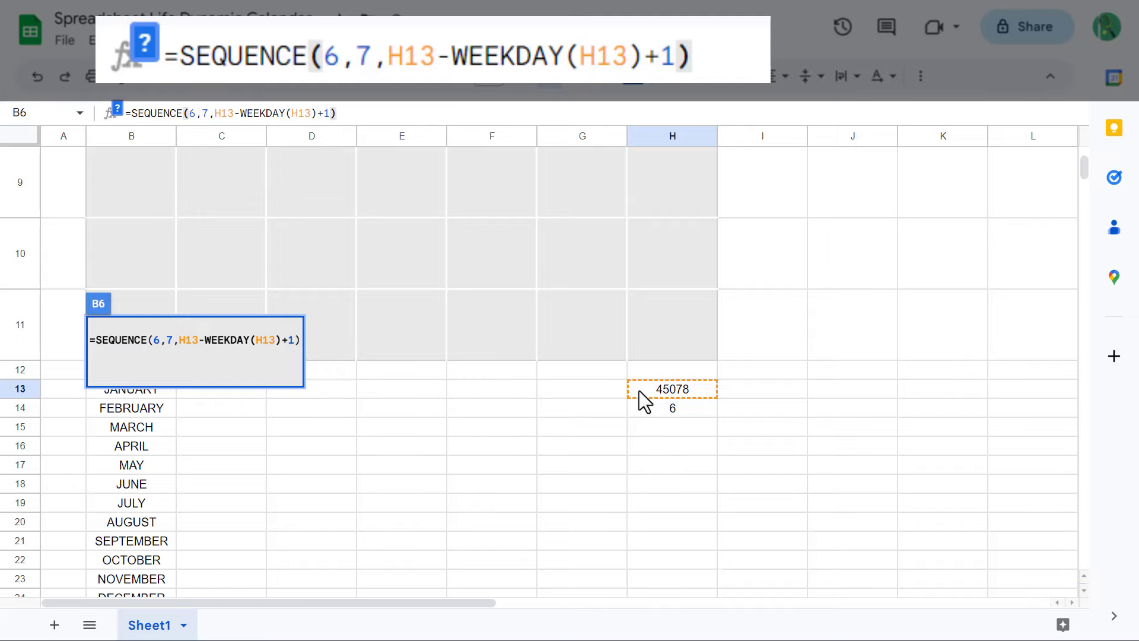
{"action": "key", "text": "Return"}
{"action": "scroll", "coordinate": [254, 314], "scroll_direction": "up", "scroll_amount": 3}
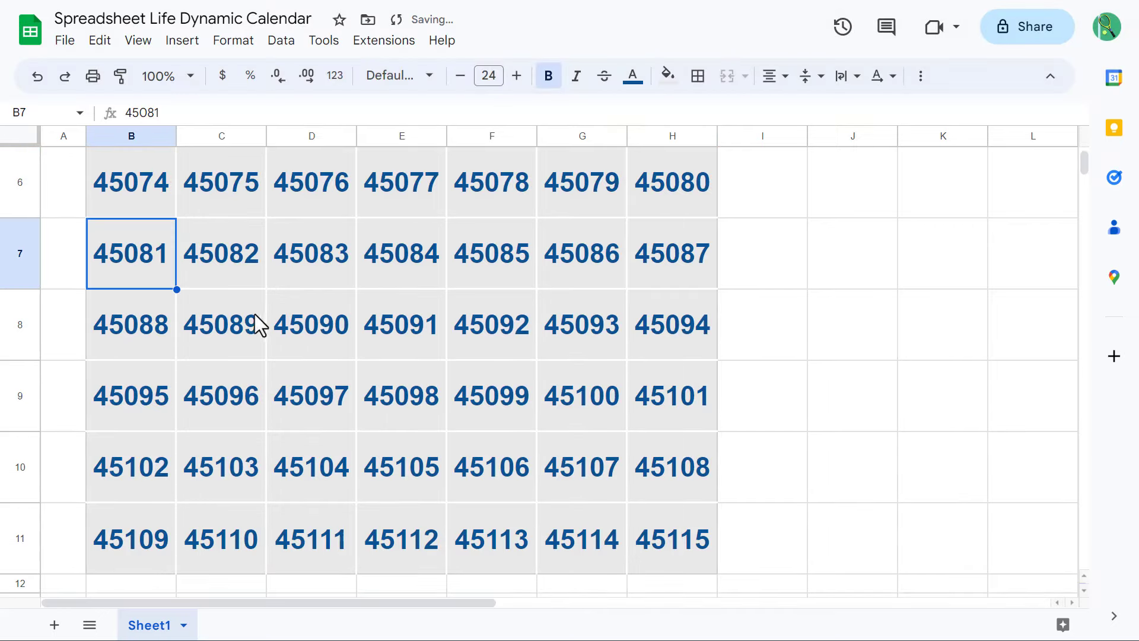
Select B6:H11 from B6 with Ctrl+Shift+Right and Ctrl+Shift+Down
{"action": "left_click", "coordinate": [151, 261]}
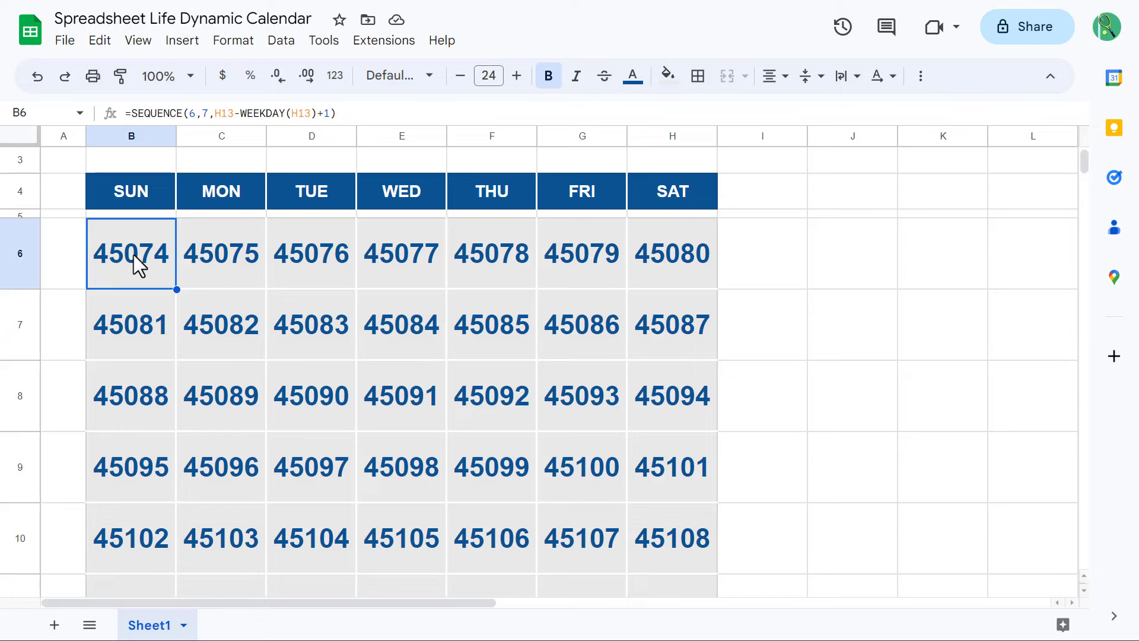
{"action": "key", "text": "ctrl+shift+Right"}
{"action": "key", "text": "ctrl+shift+Down"}
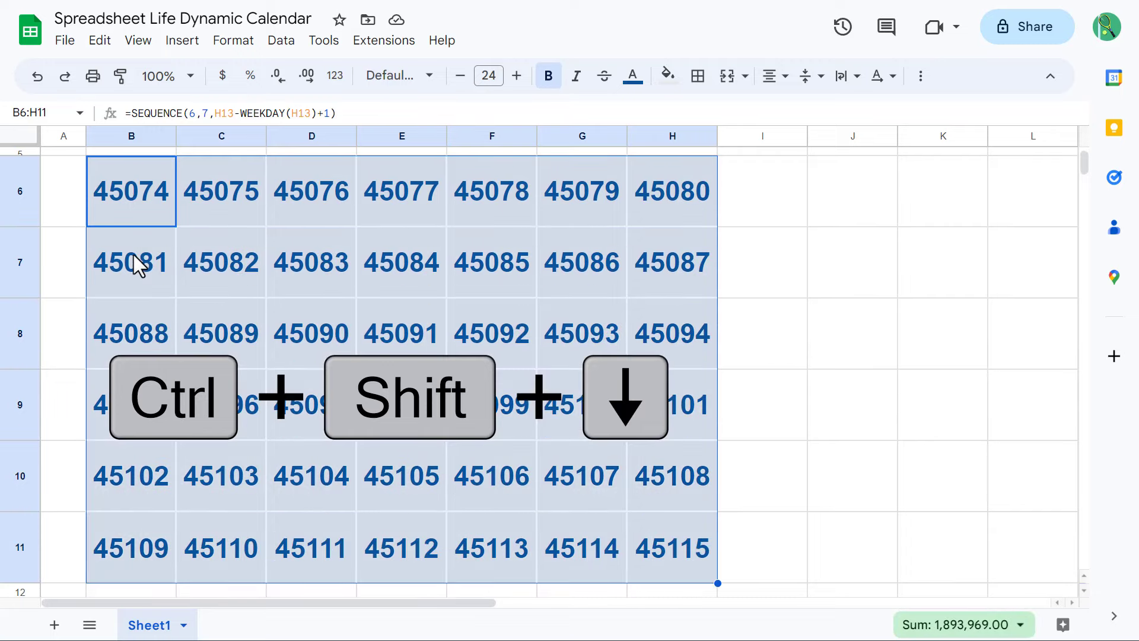
Apply a custom date format containing only Day, so the grid shows 28 through 8
{"action": "left_click", "coordinate": [342, 83]}
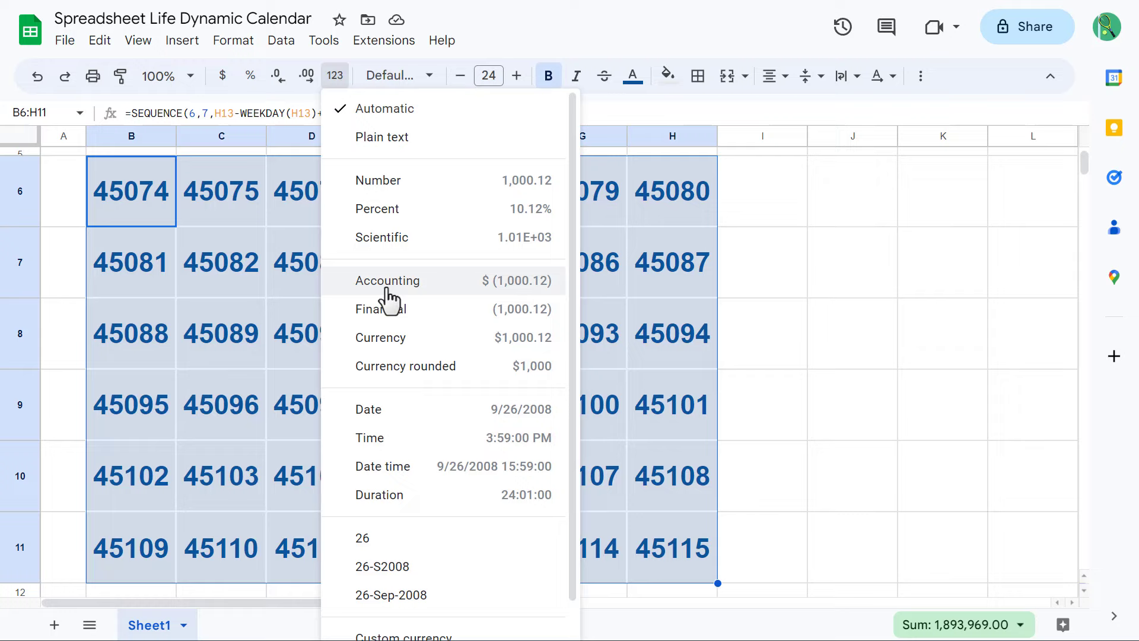
{"action": "scroll", "coordinate": [394, 300], "scroll_direction": "down", "scroll_amount": 1}
{"action": "left_click", "coordinate": [450, 611]}
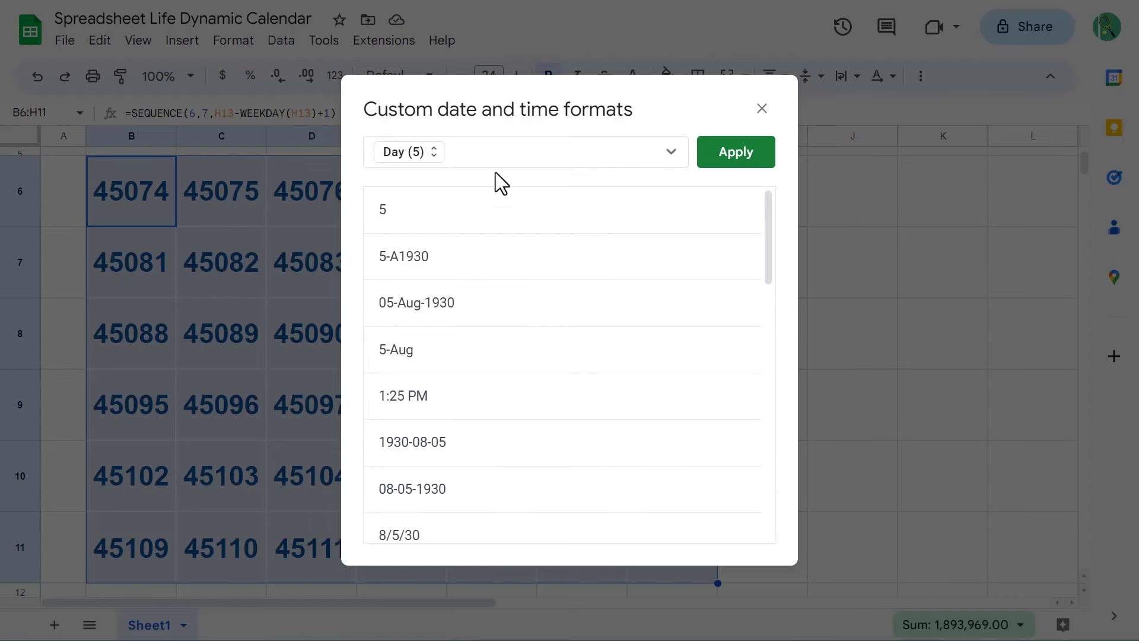
{"action": "left_click", "coordinate": [502, 151]}
{"action": "key", "text": "BackSpace"}
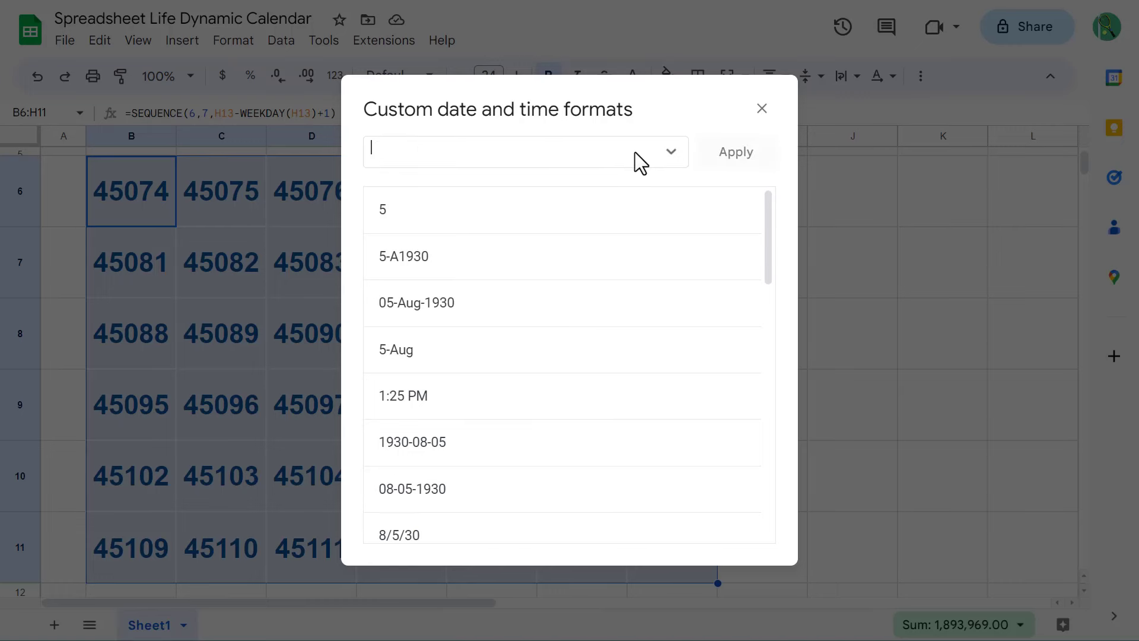
{"action": "left_click", "coordinate": [671, 153]}
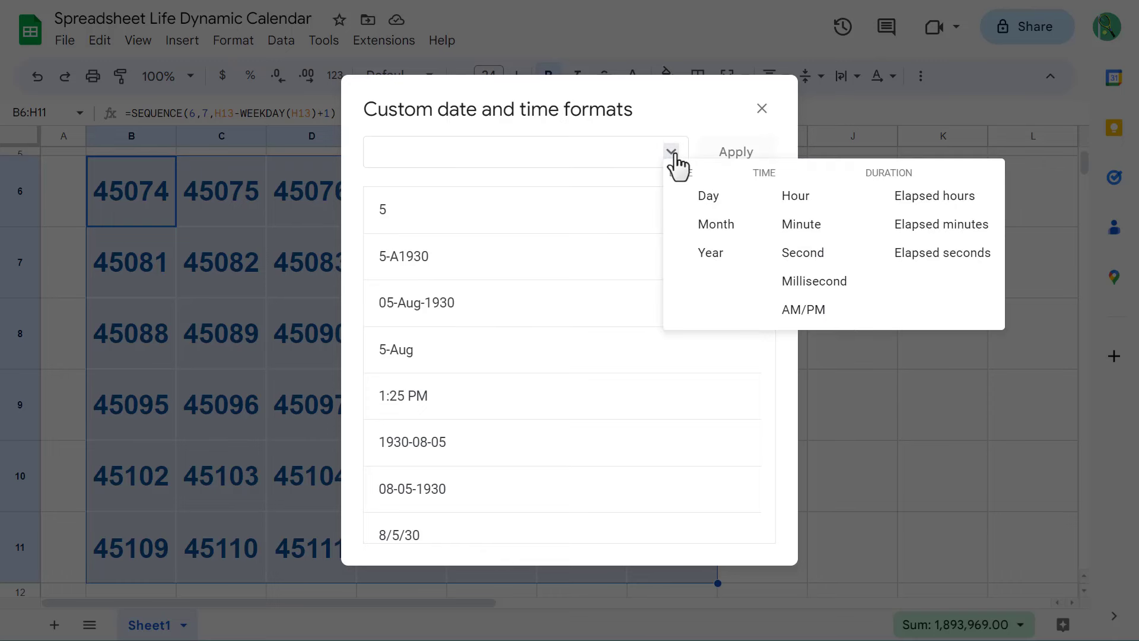
{"action": "left_click", "coordinate": [708, 196]}
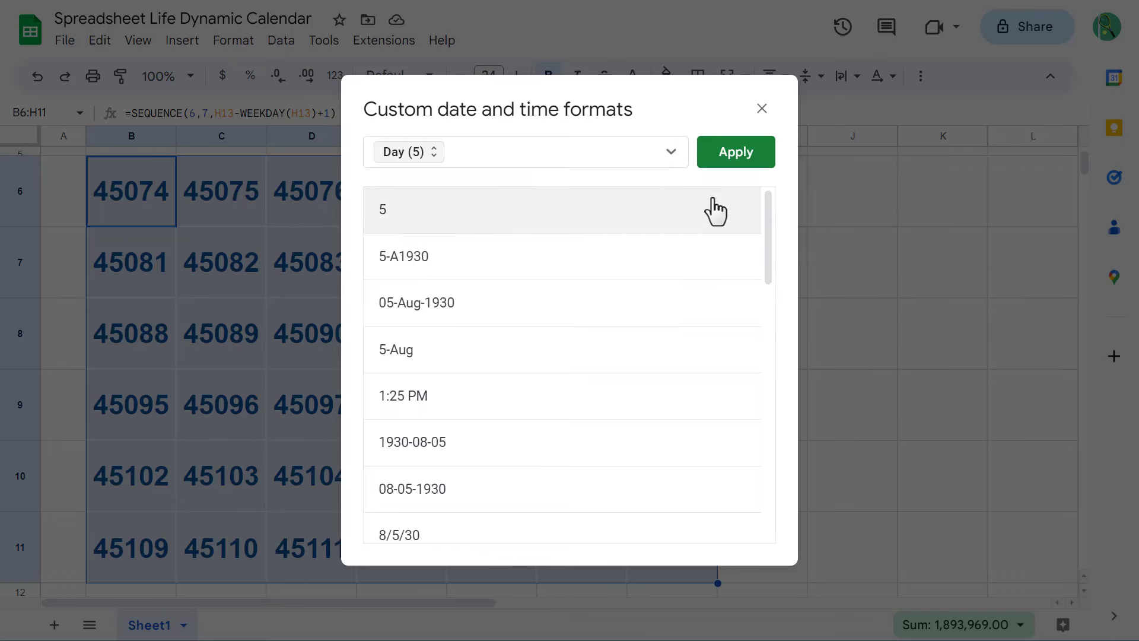
{"action": "left_click", "coordinate": [730, 155]}
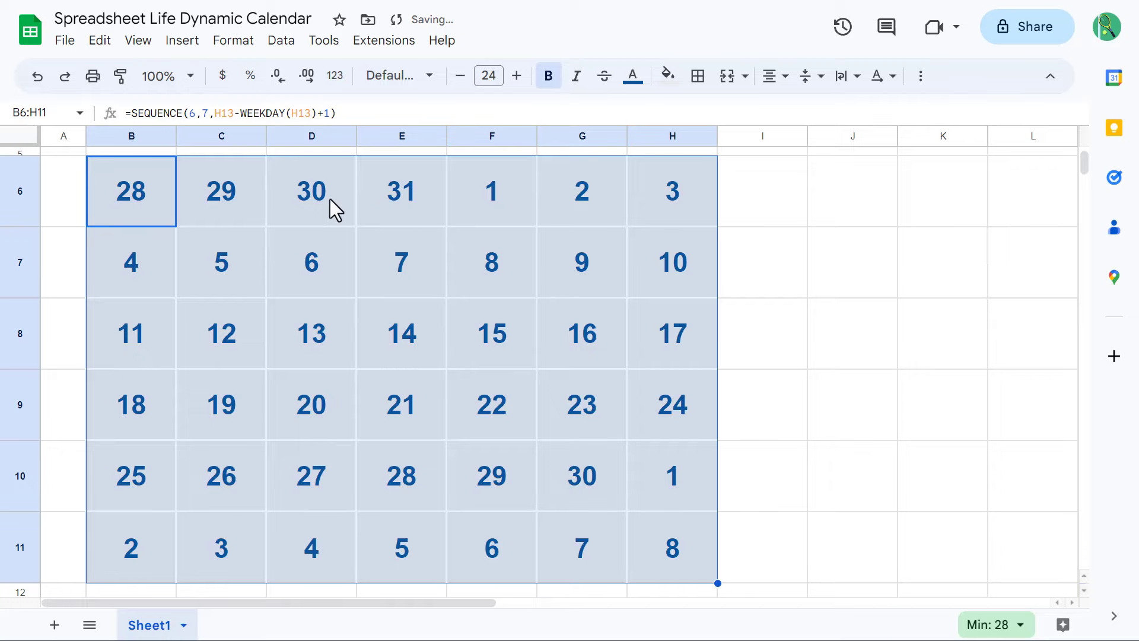
Select B6:H11 and add a conditional rule with custom formula =MONTH(B6)<>$H$14
{"action": "left_click", "coordinate": [137, 208]}
{"action": "scroll", "coordinate": [137, 211], "scroll_direction": "up", "scroll_amount": 3}
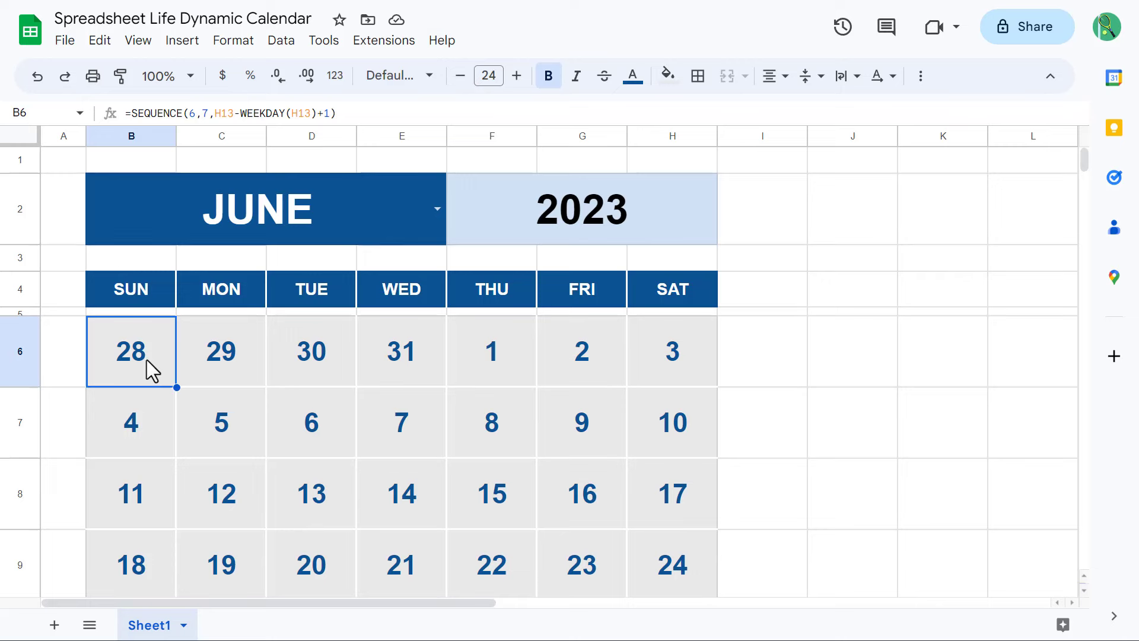
{"action": "key", "text": "ctrl+shift+Right"}
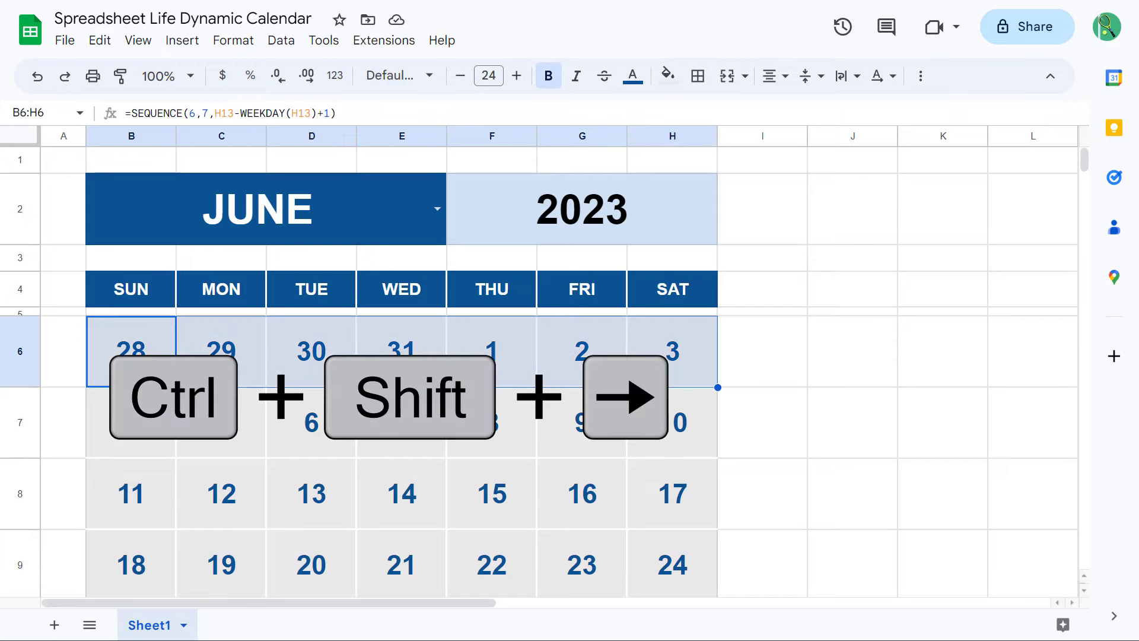
{"action": "key", "text": "ctrl+shift+Down"}
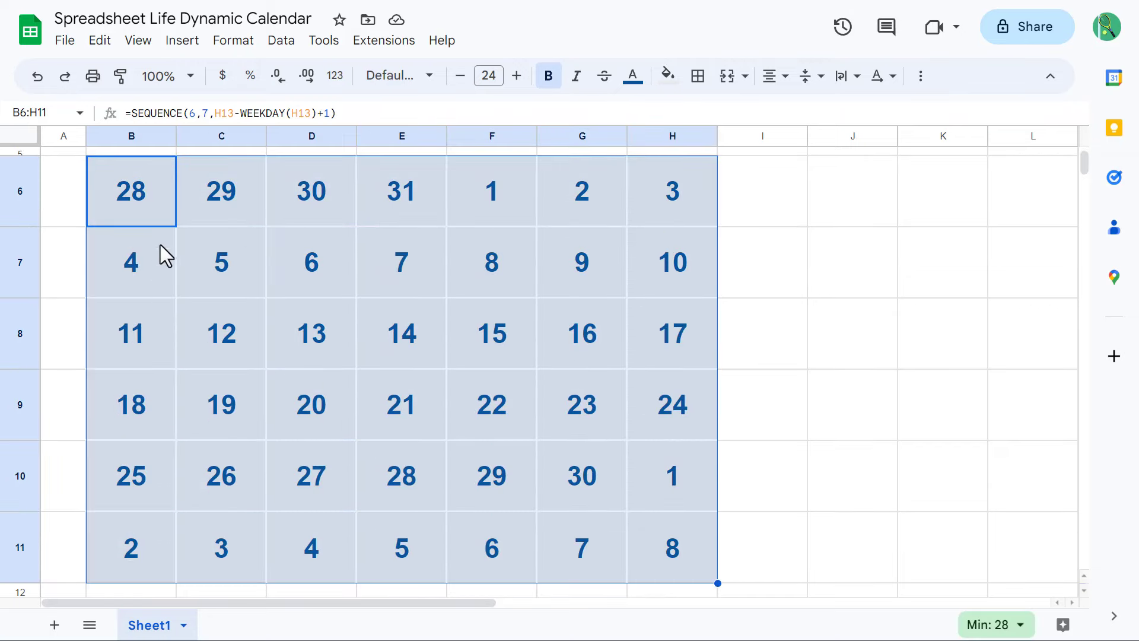
{"action": "left_click", "coordinate": [236, 41]}
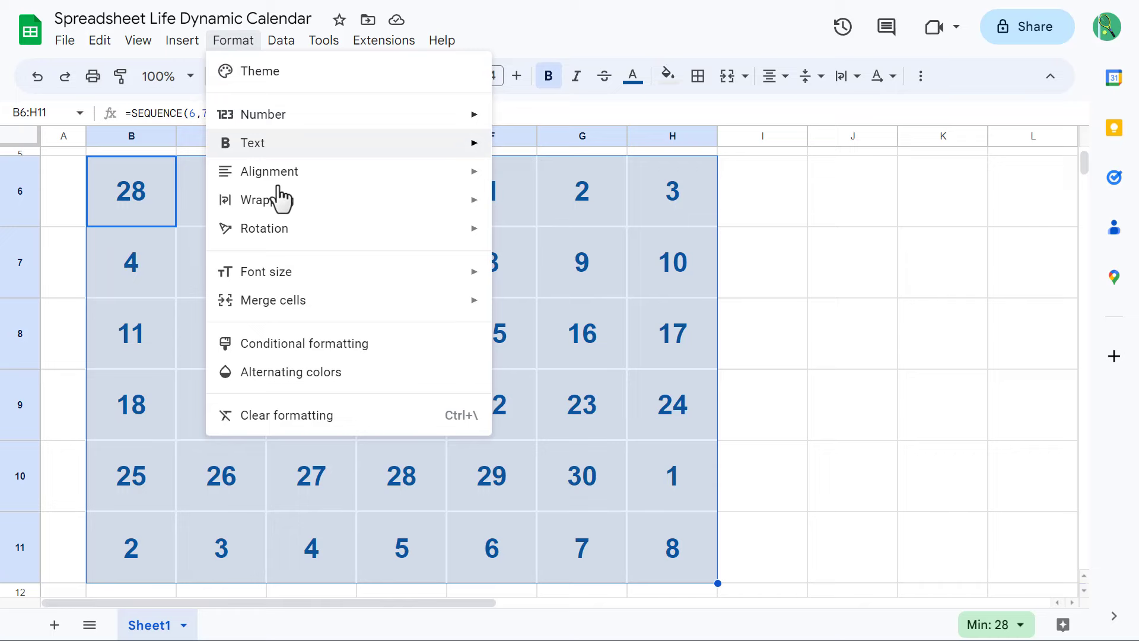
{"action": "left_click", "coordinate": [290, 344]}
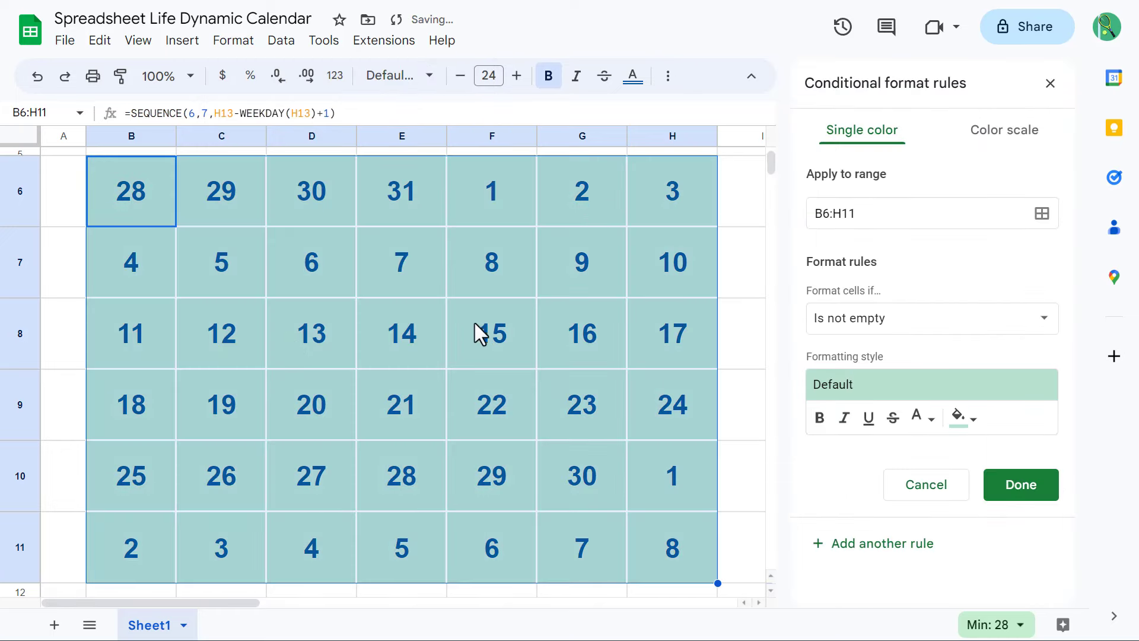
{"action": "left_click", "coordinate": [926, 320]}
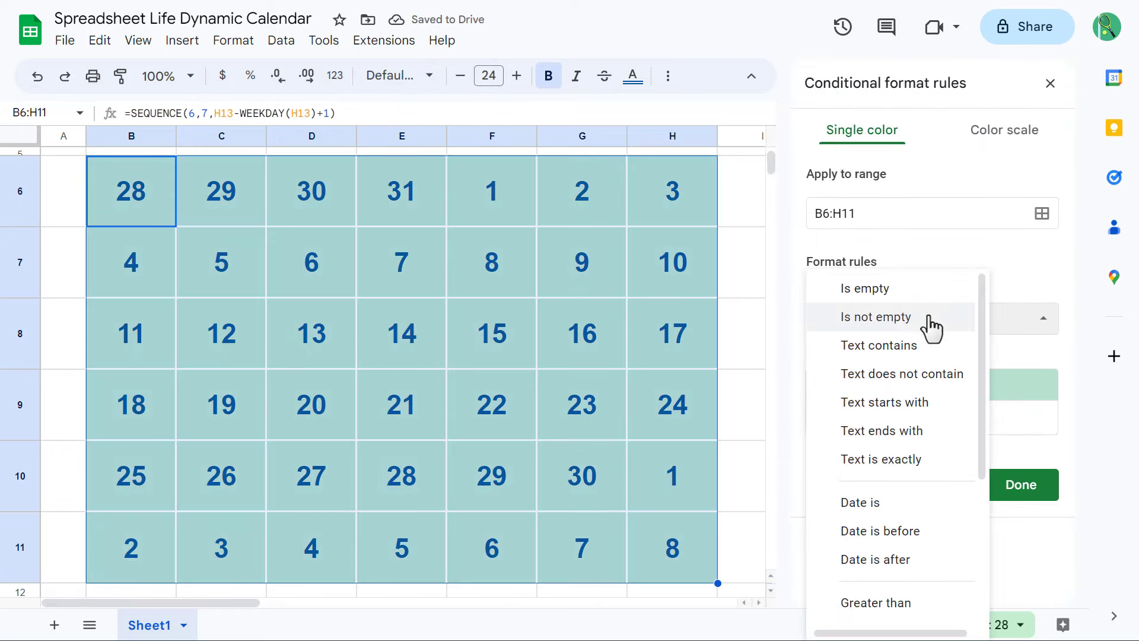
{"action": "scroll", "coordinate": [920, 344], "scroll_direction": "down", "scroll_amount": 4}
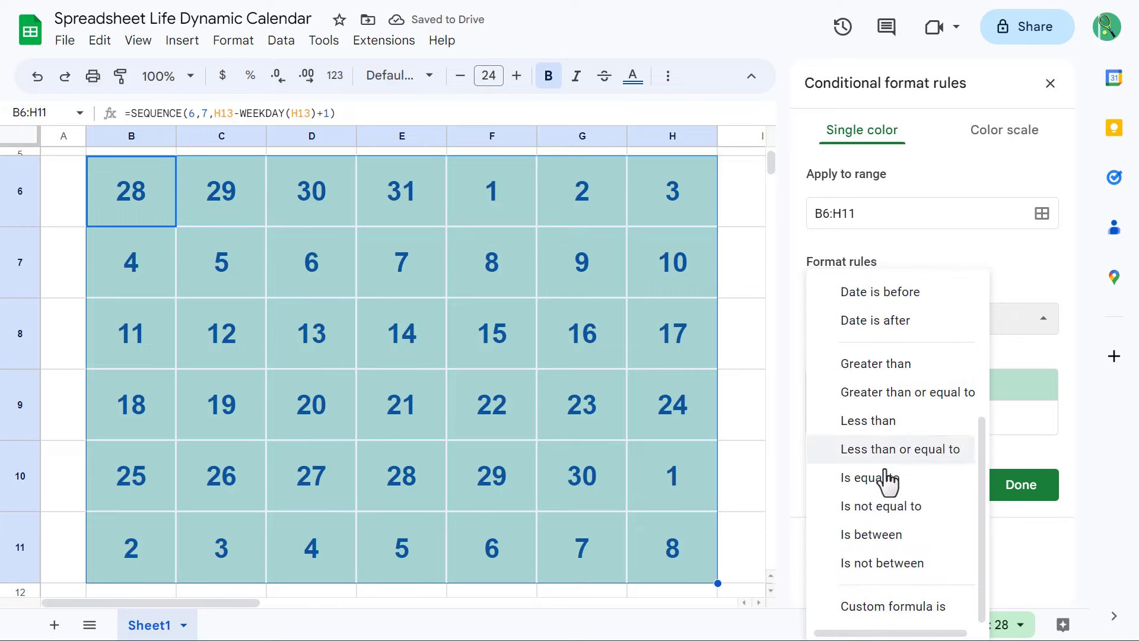
{"action": "left_click", "coordinate": [891, 606]}
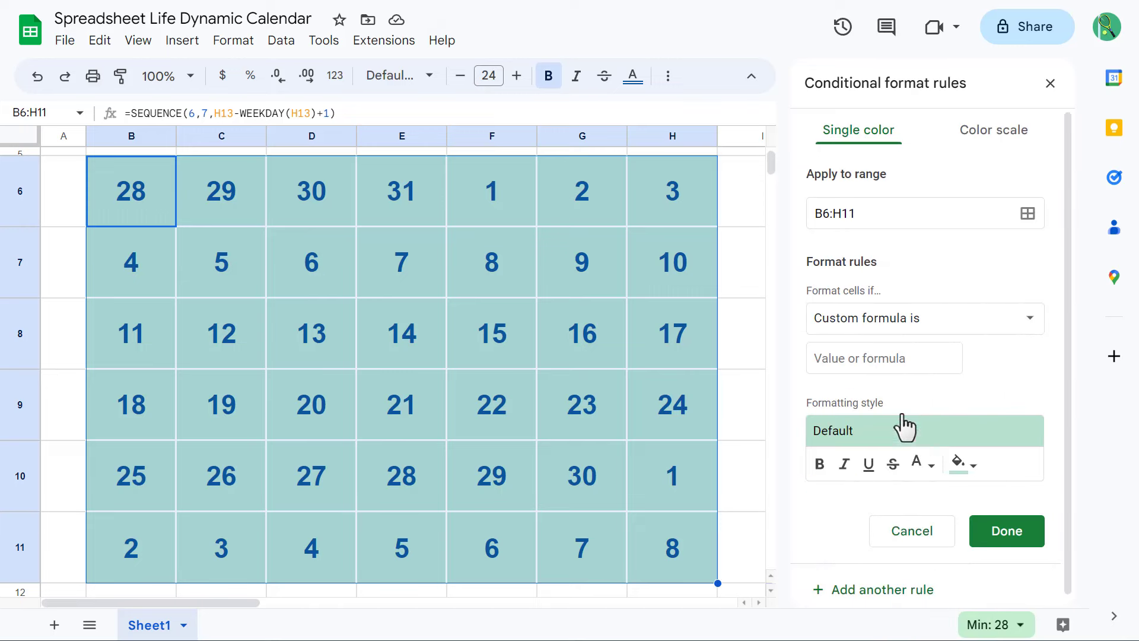
{"action": "left_click", "coordinate": [909, 365]}
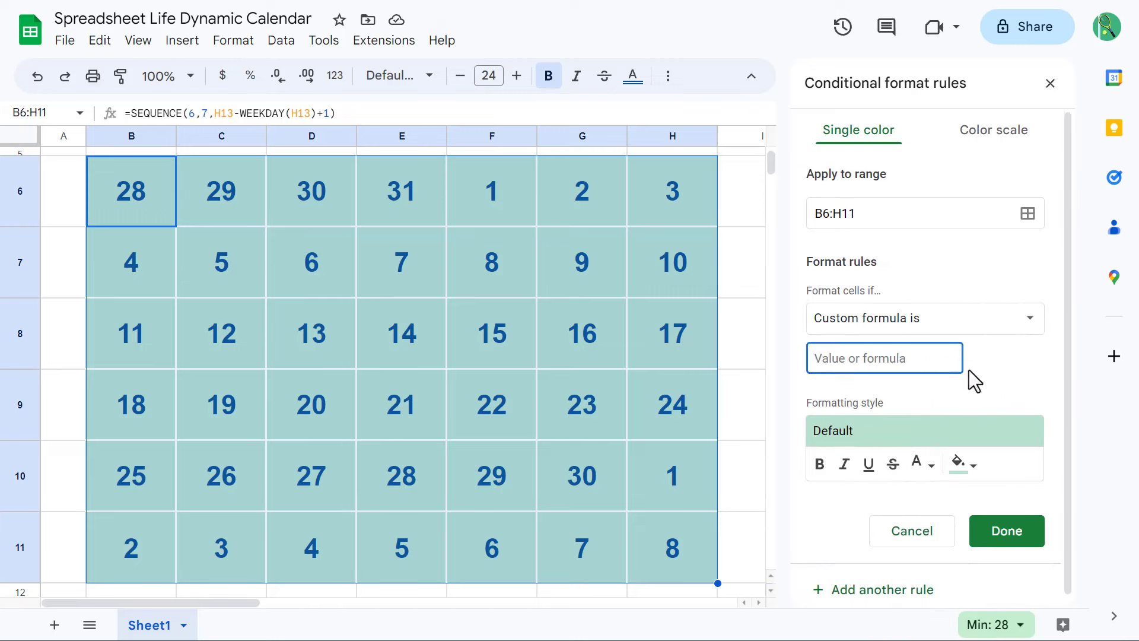
{"action": "type", "text": "=MONTH(B6)"}
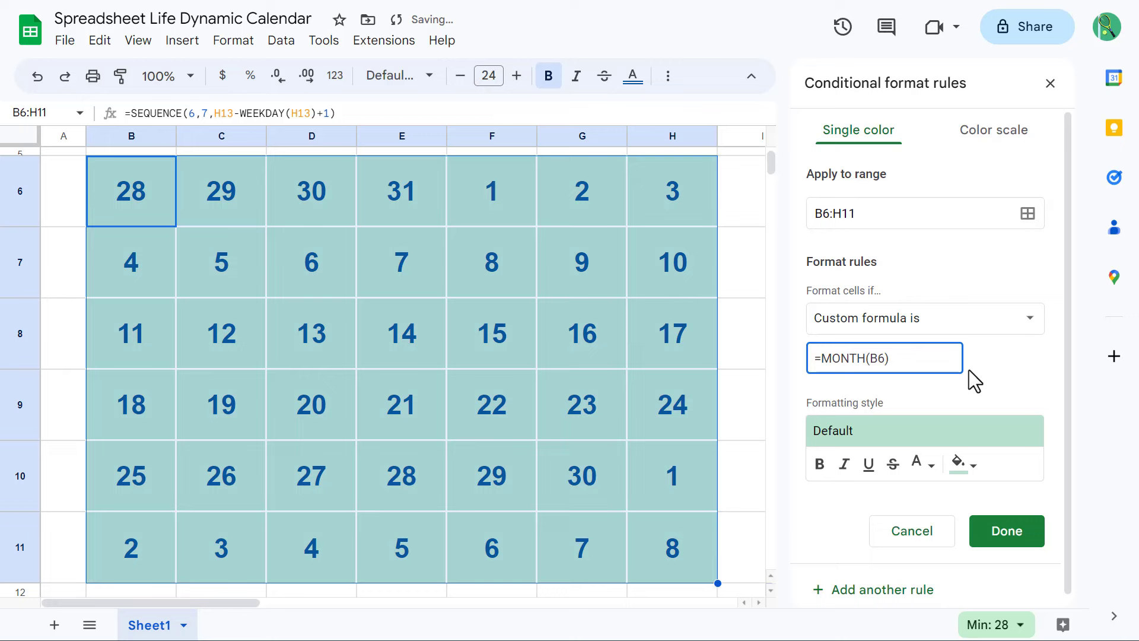
{"action": "type", "text": "<>$H$14"}
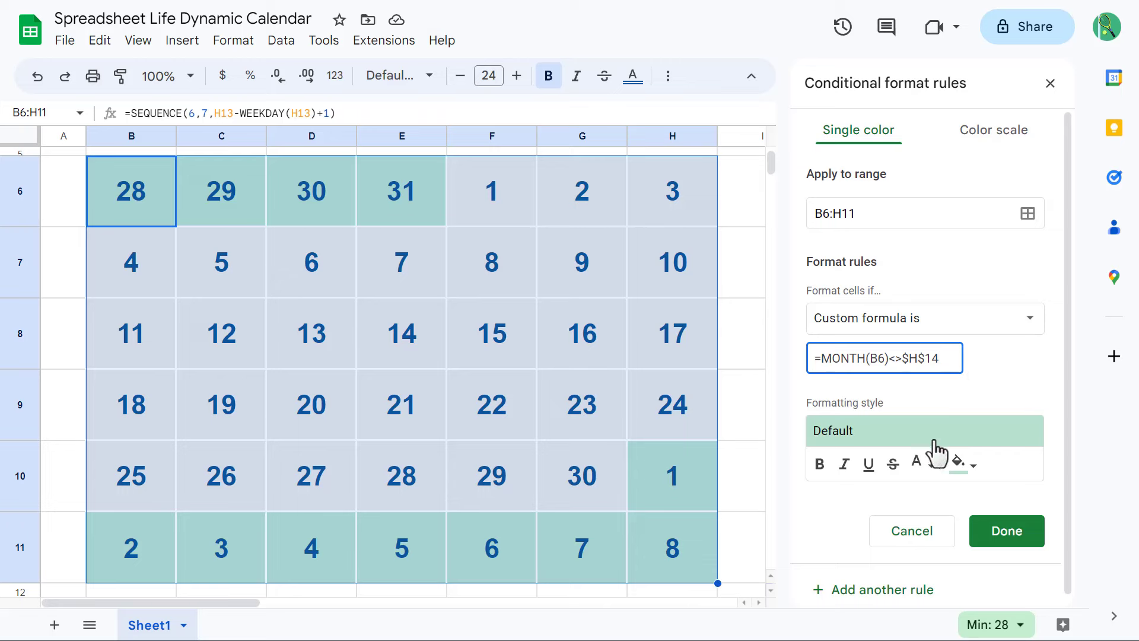
Style matching dates with light grey fill and light grey text, and save the rule
{"action": "left_click", "coordinate": [962, 465]}
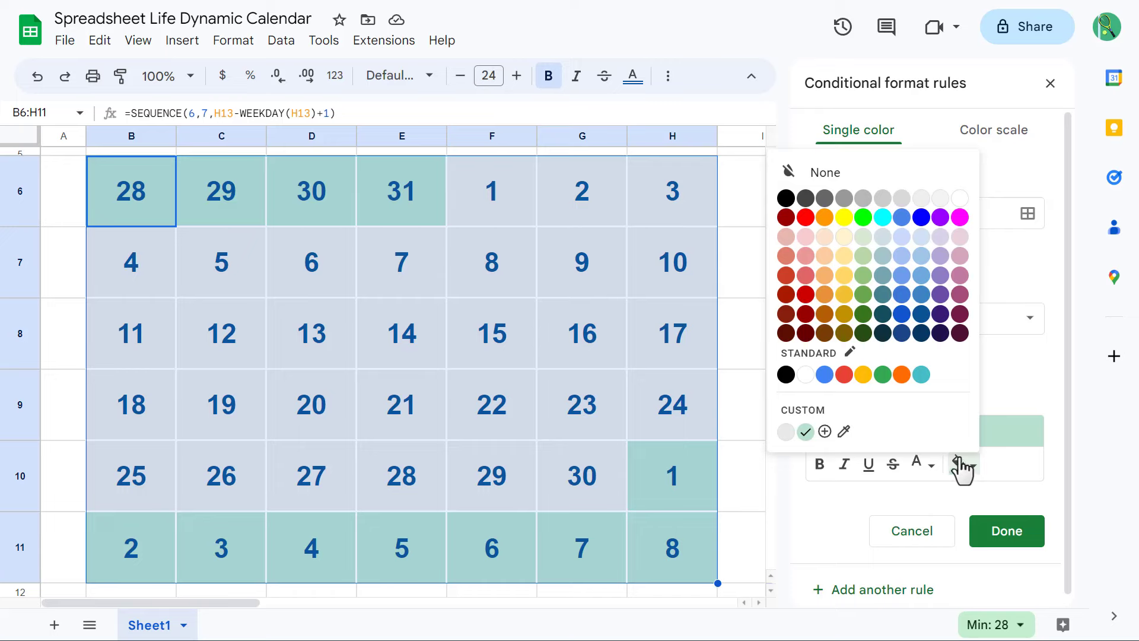
{"action": "left_click", "coordinate": [943, 202]}
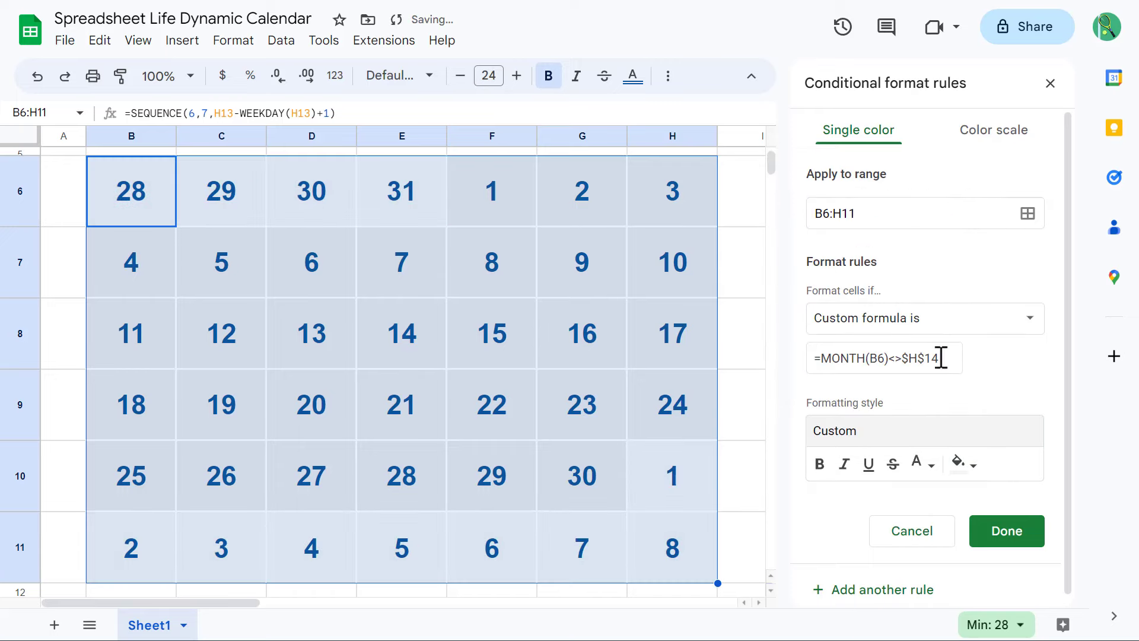
{"action": "left_click", "coordinate": [930, 466]}
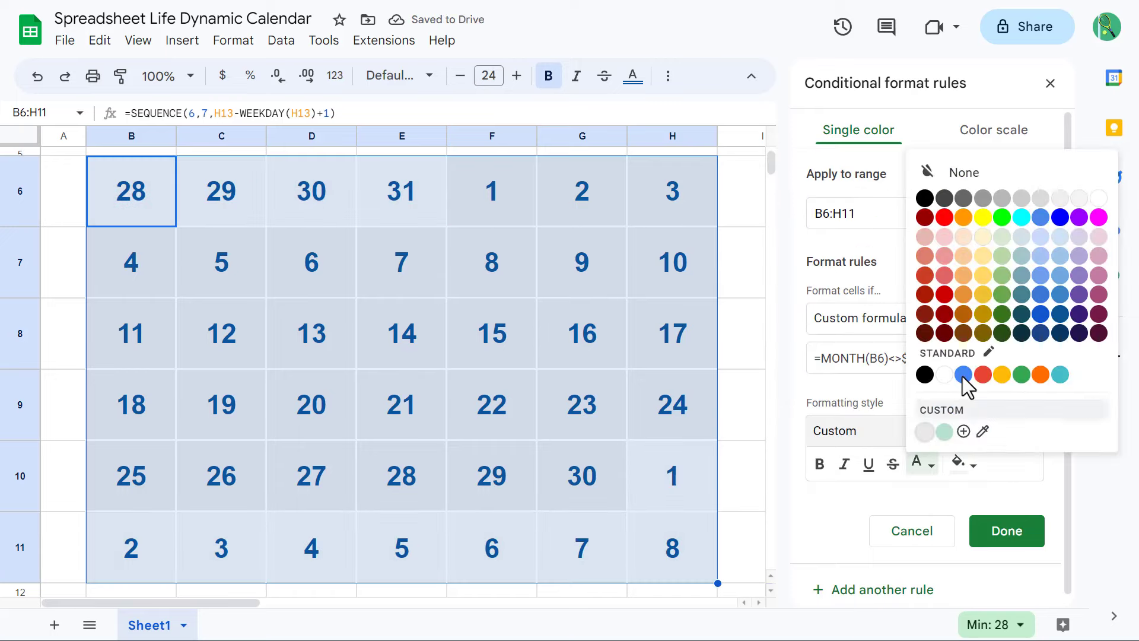
{"action": "left_click", "coordinate": [1022, 199]}
{"action": "left_click", "coordinate": [1001, 534]}
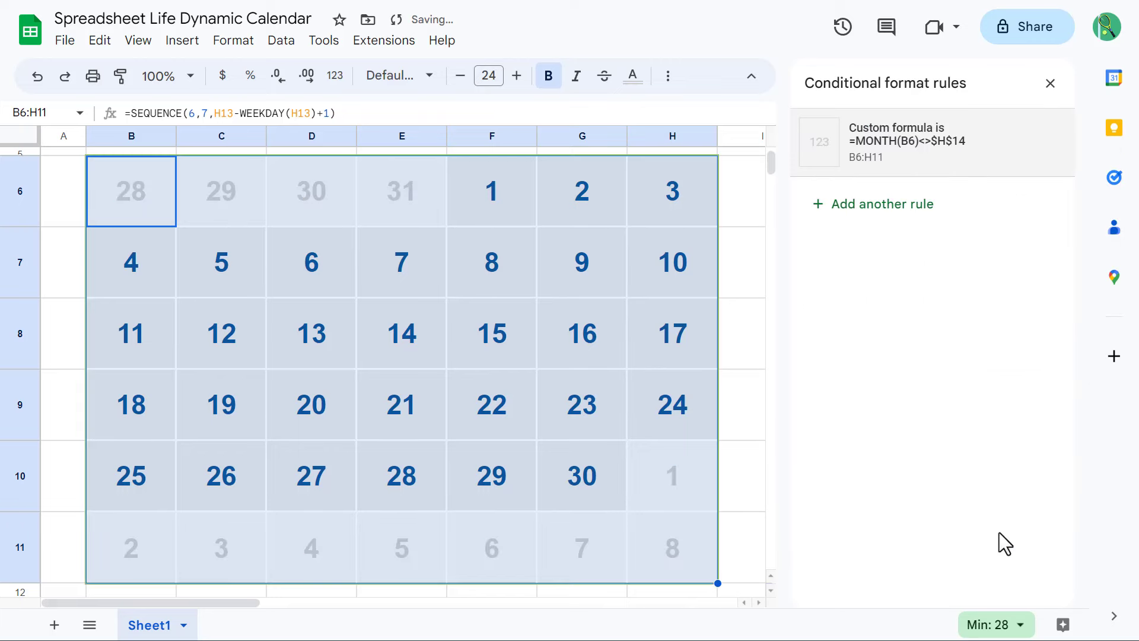
Add a second conditional rule, 'Date is today', formatting today's date with yellow fill and black text
{"action": "left_click", "coordinate": [891, 217]}
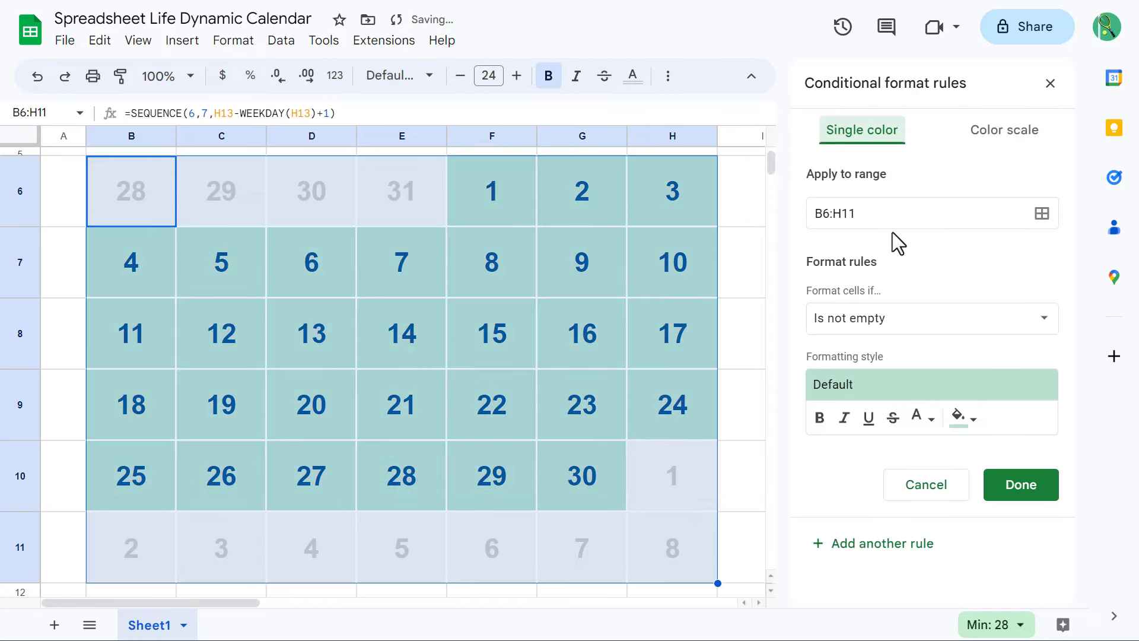
{"action": "left_click", "coordinate": [908, 331]}
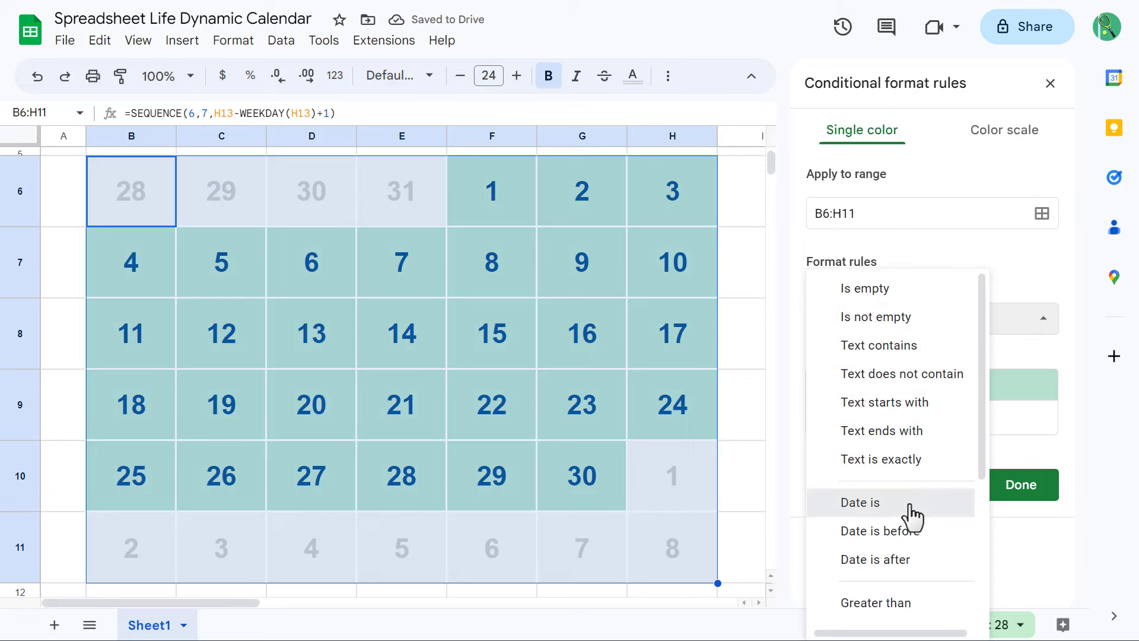
{"action": "left_click", "coordinate": [861, 502]}
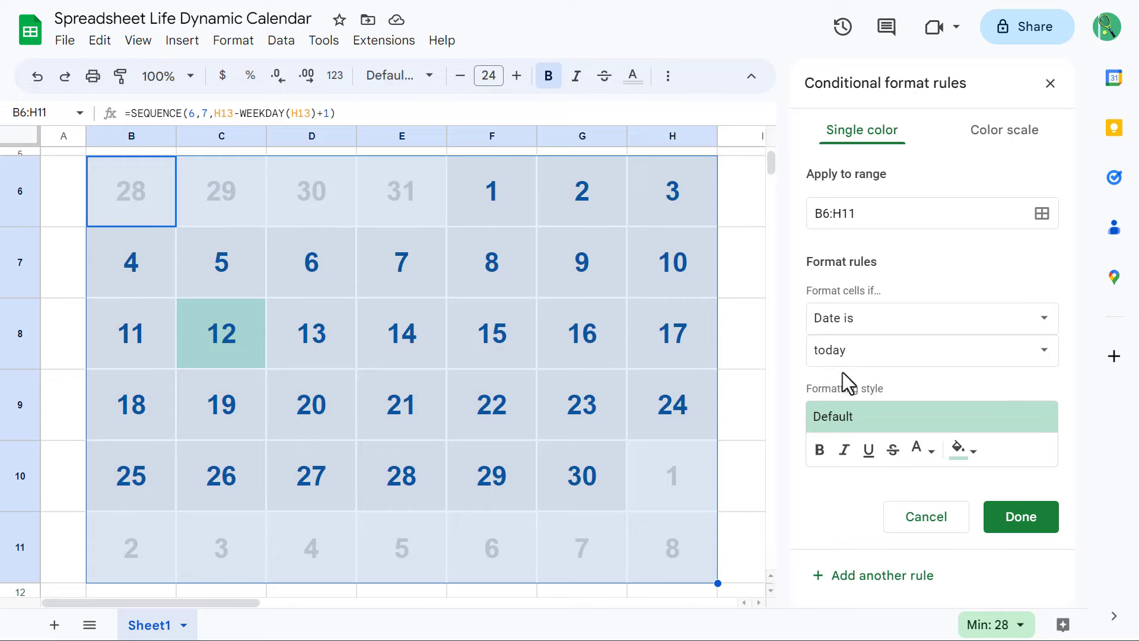
{"action": "left_click", "coordinate": [961, 452]}
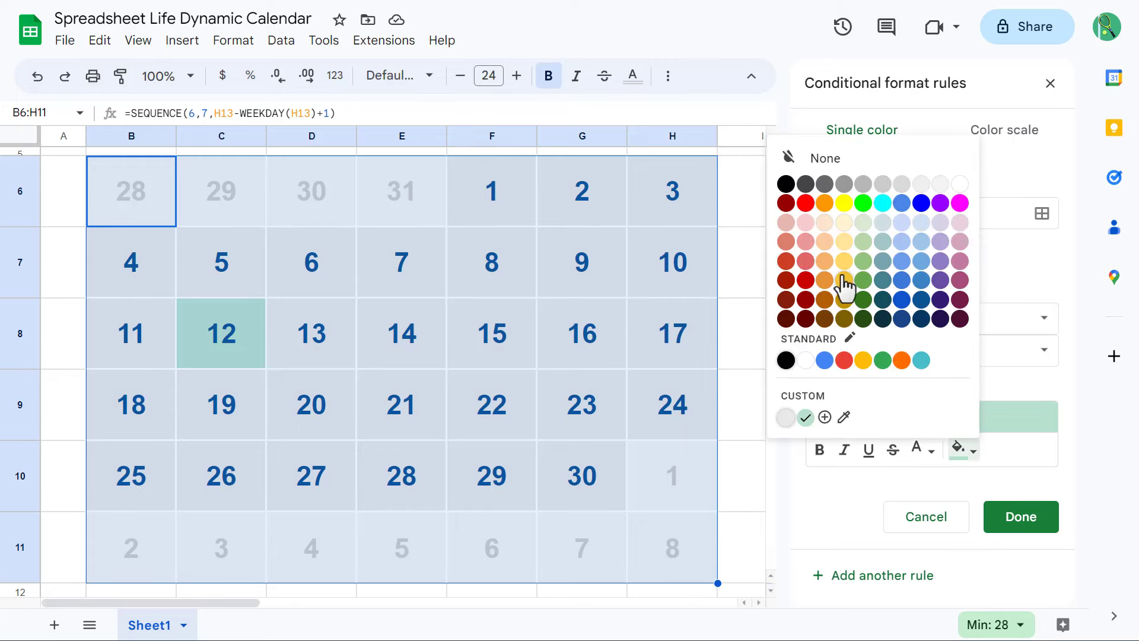
{"action": "left_click", "coordinate": [844, 205]}
{"action": "left_click", "coordinate": [924, 451]}
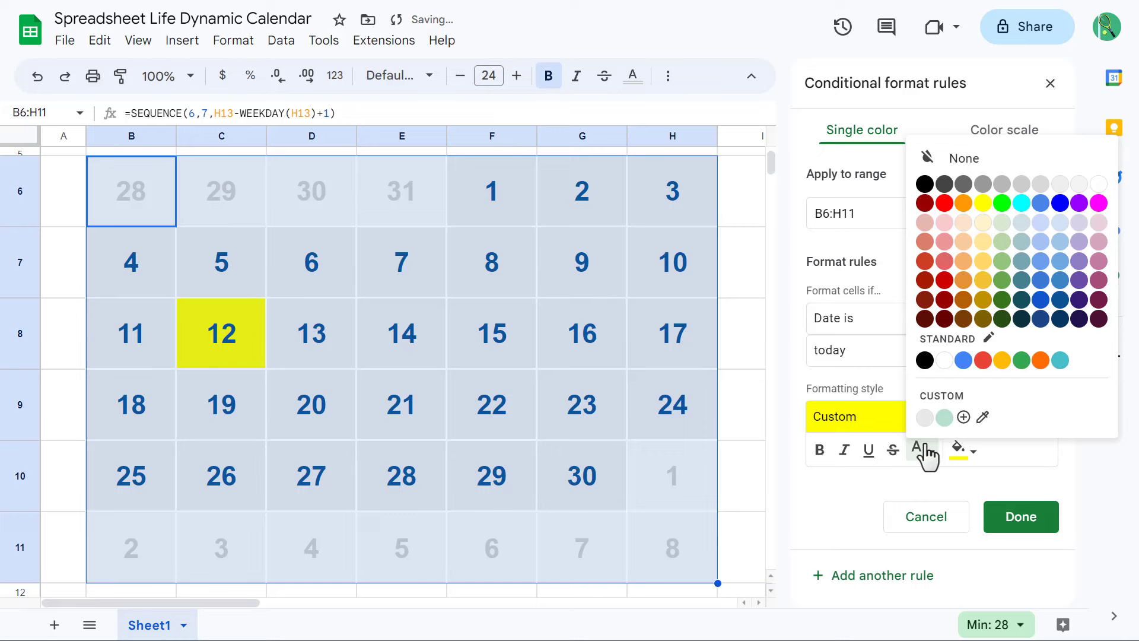
{"action": "left_click", "coordinate": [924, 184]}
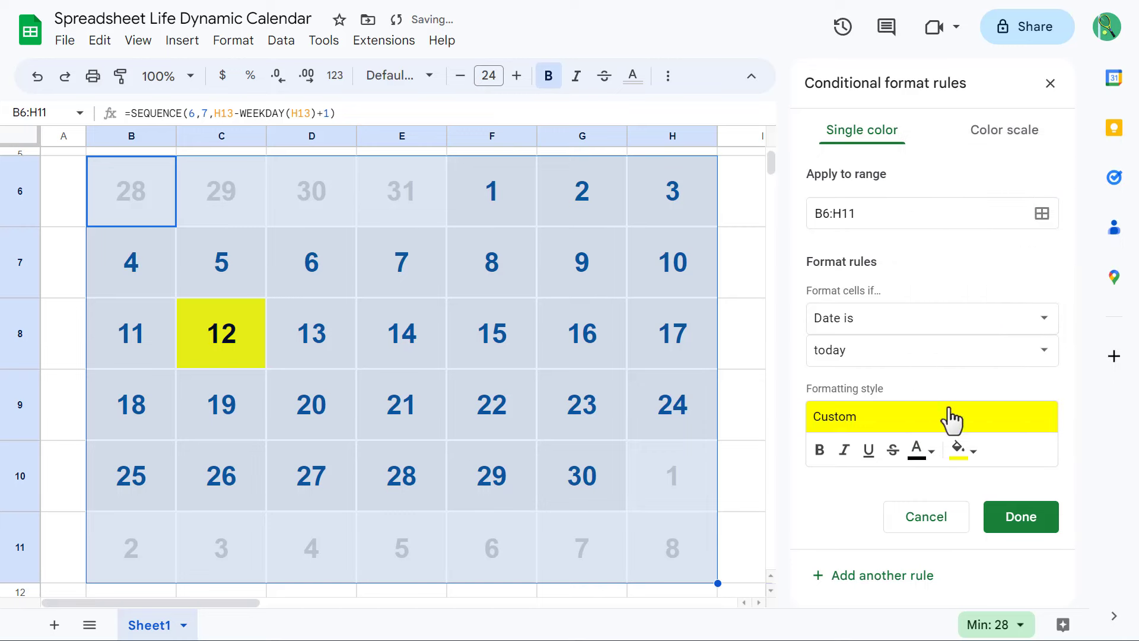
{"action": "left_click", "coordinate": [1001, 517]}
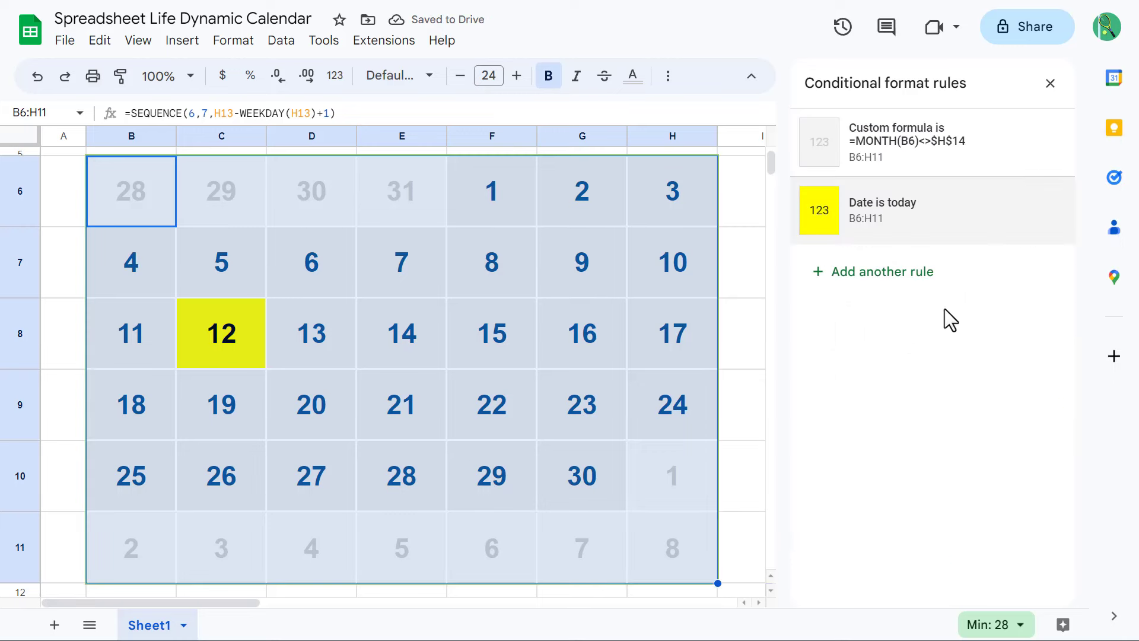
Hide the helper rows 13 to 24 below the calendar
{"action": "left_click", "coordinate": [1050, 85]}
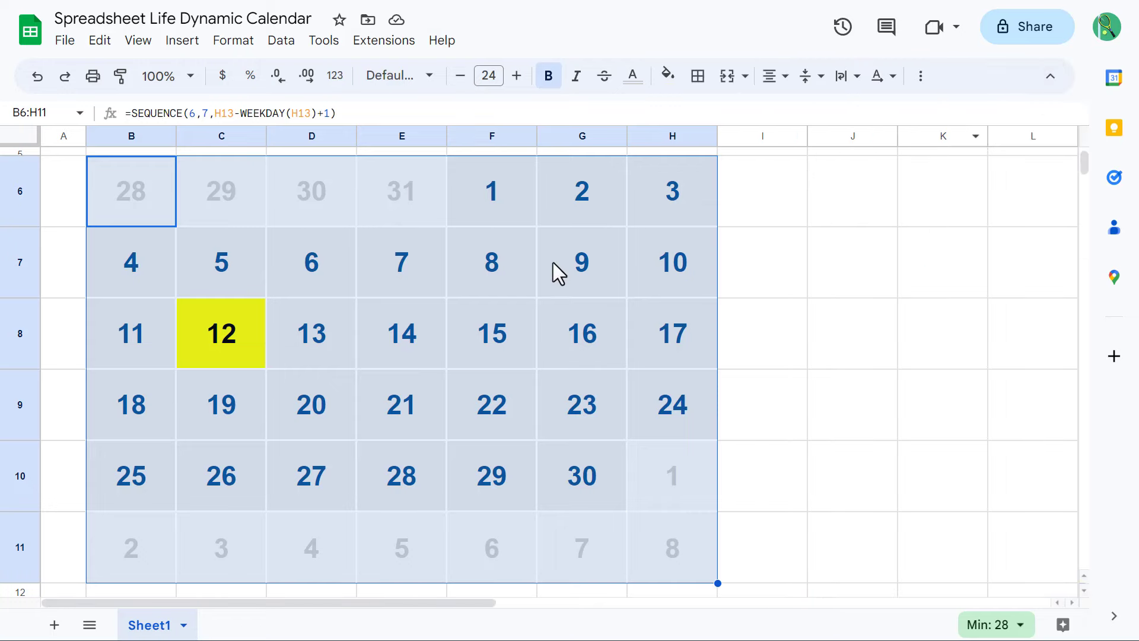
{"action": "scroll", "coordinate": [264, 396], "scroll_direction": "down", "scroll_amount": 3}
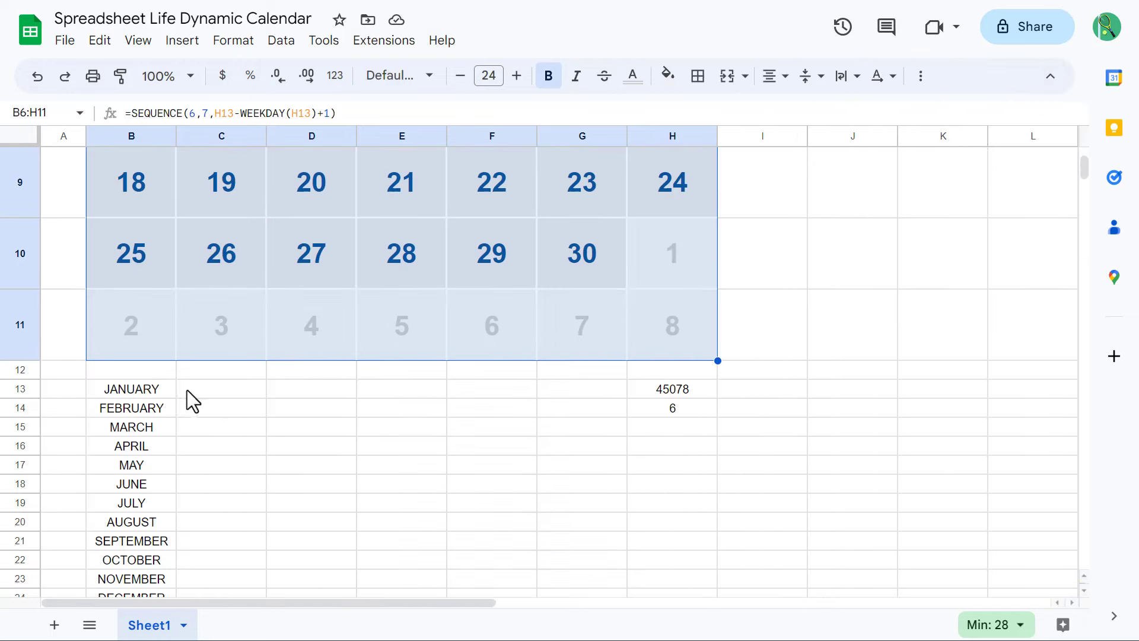
{"action": "left_click_drag", "start_coordinate": [20, 391], "coordinate": [19, 598]}
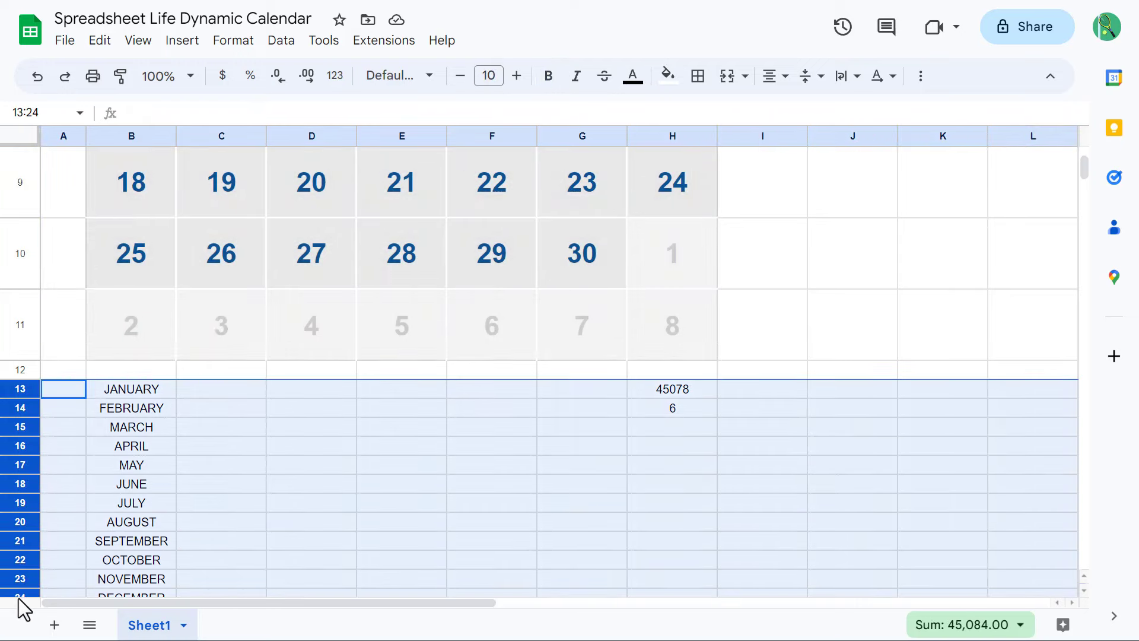
{"action": "right_click", "coordinate": [21, 520]}
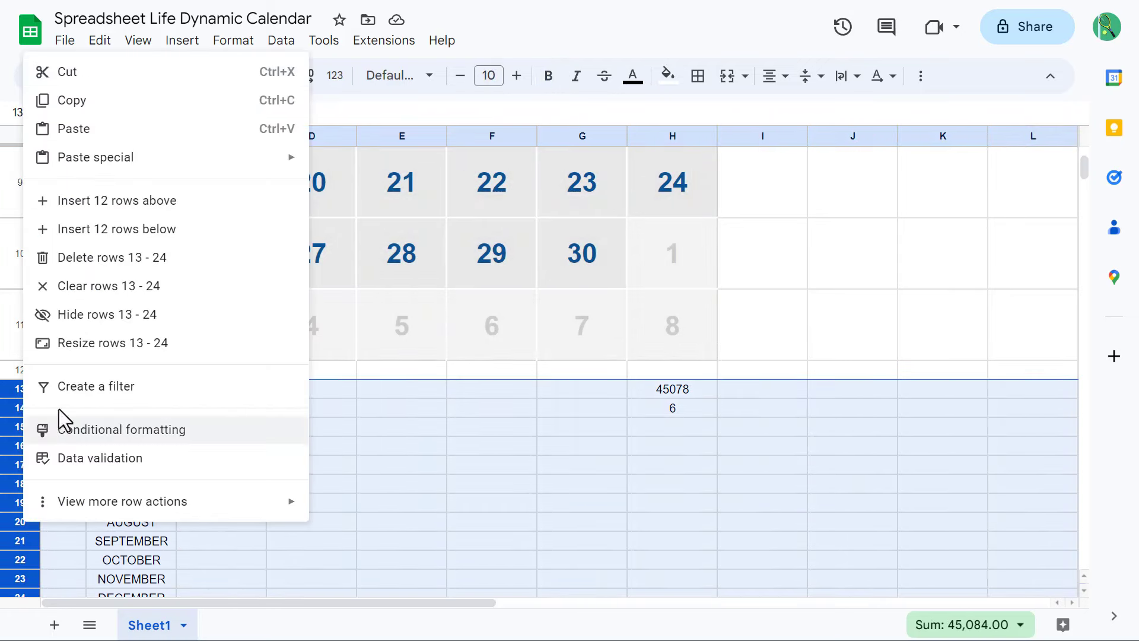
{"action": "left_click", "coordinate": [122, 317]}
Turn off the sheet's gridlines
{"action": "scroll", "coordinate": [177, 462], "scroll_direction": "up", "scroll_amount": 5}
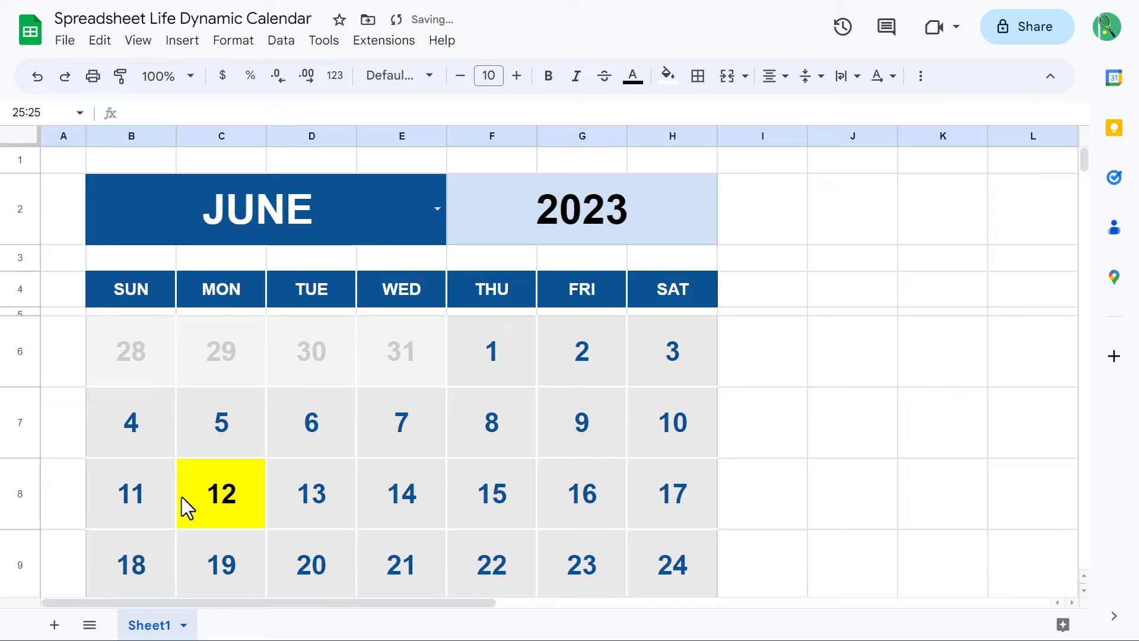
{"action": "left_click", "coordinate": [146, 43]}
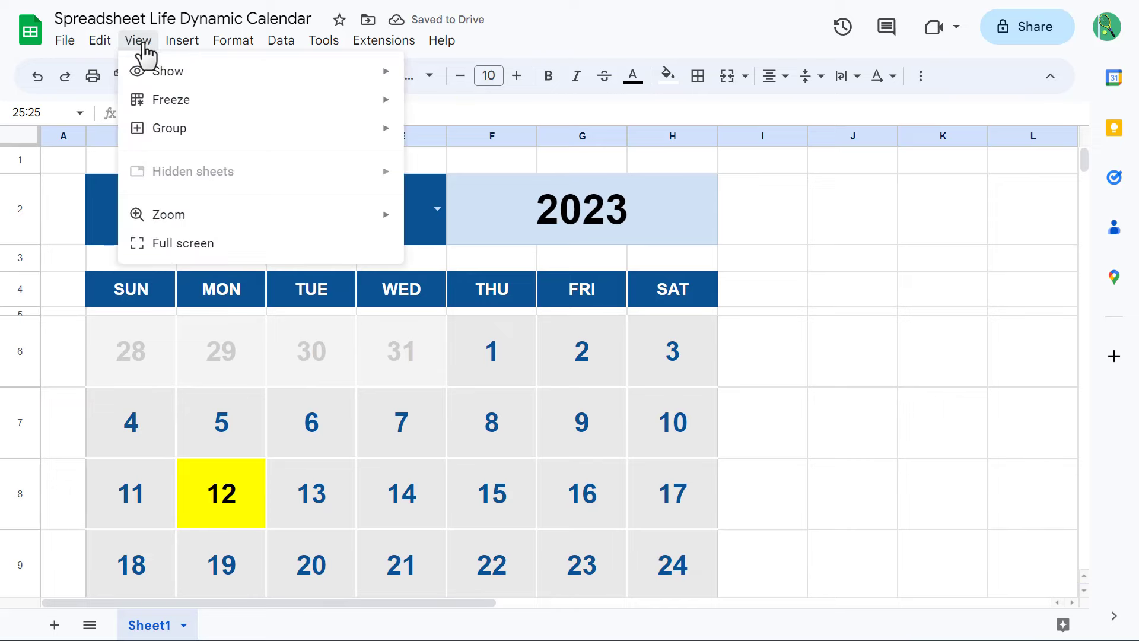
{"action": "mouse_move", "coordinate": [168, 75]}
{"action": "left_click", "coordinate": [477, 120]}
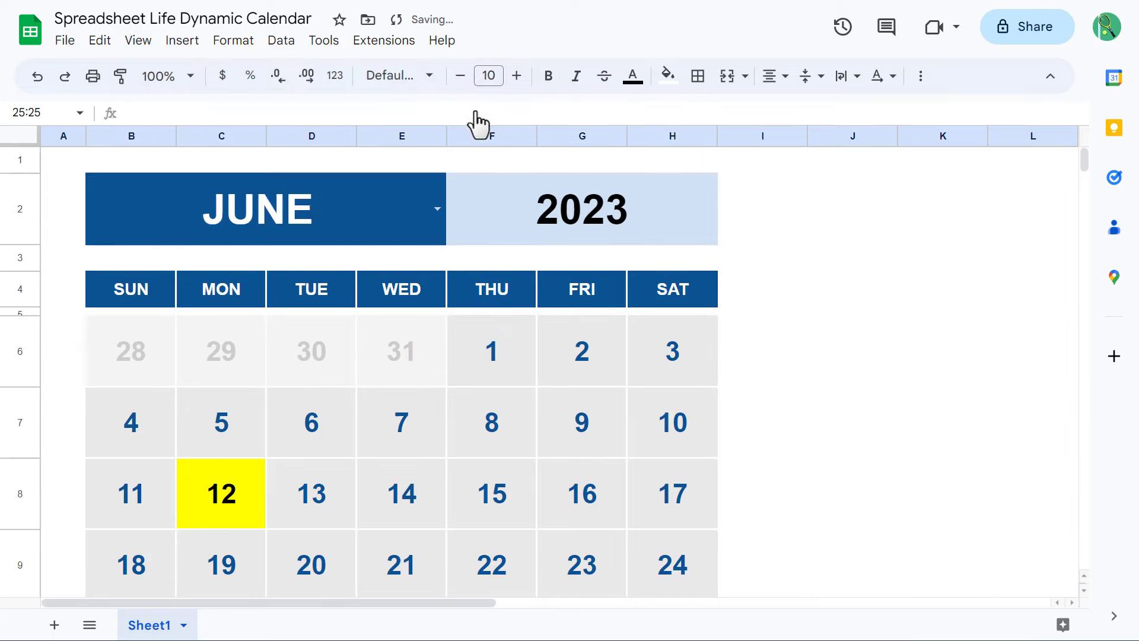
Select J2 off the calendar and set the zoom to 75%
{"action": "left_click", "coordinate": [831, 234]}
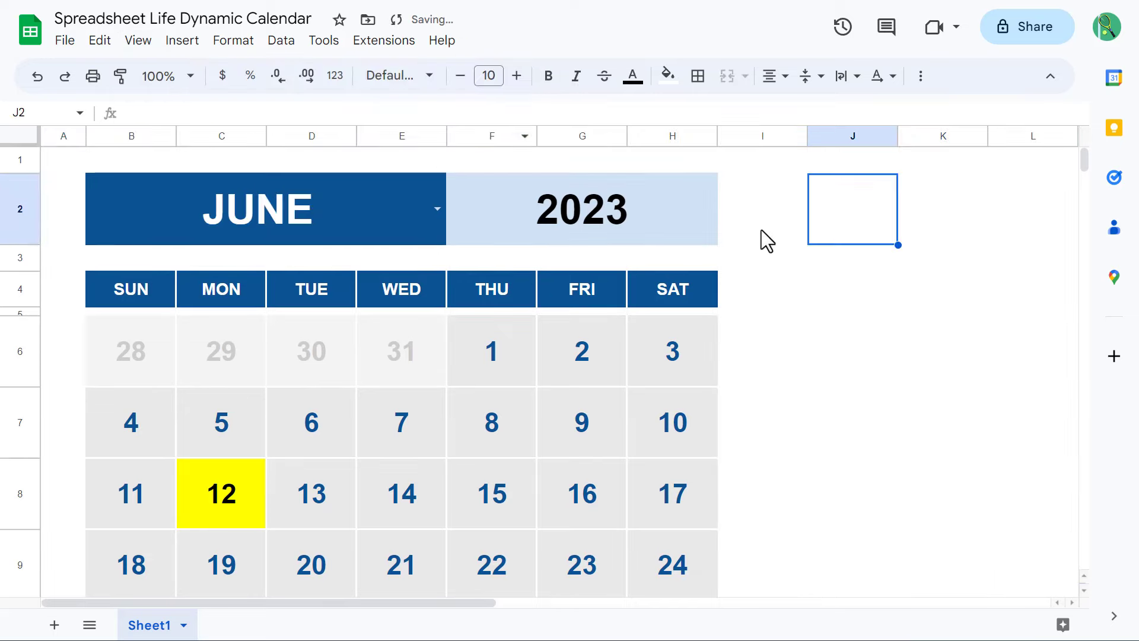
{"action": "left_click", "coordinate": [190, 77]}
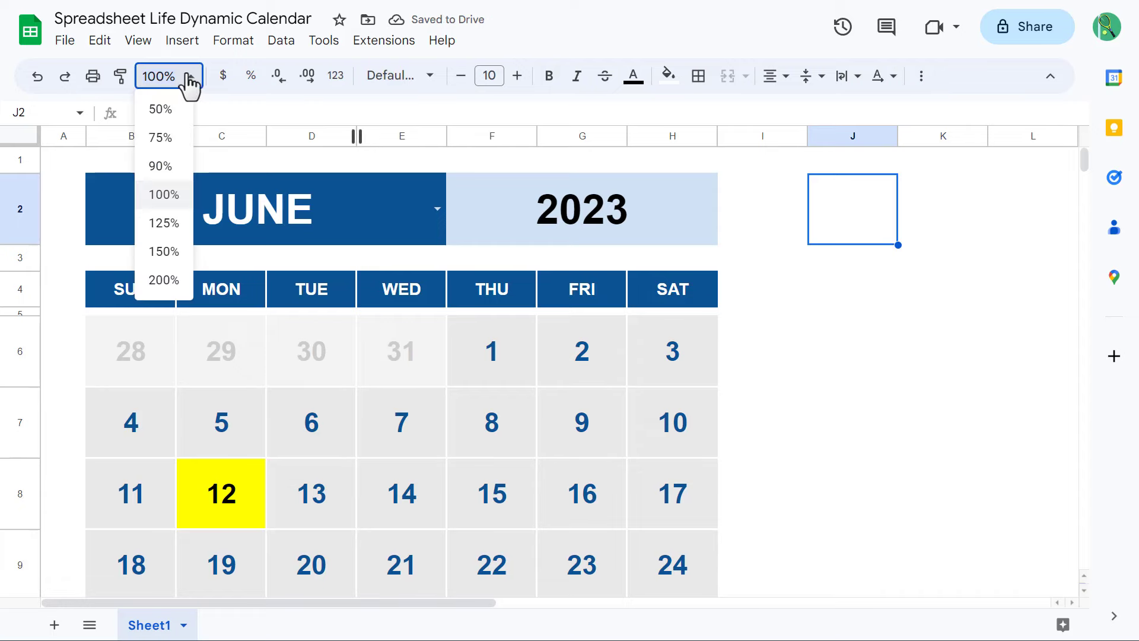
{"action": "left_click", "coordinate": [164, 144]}
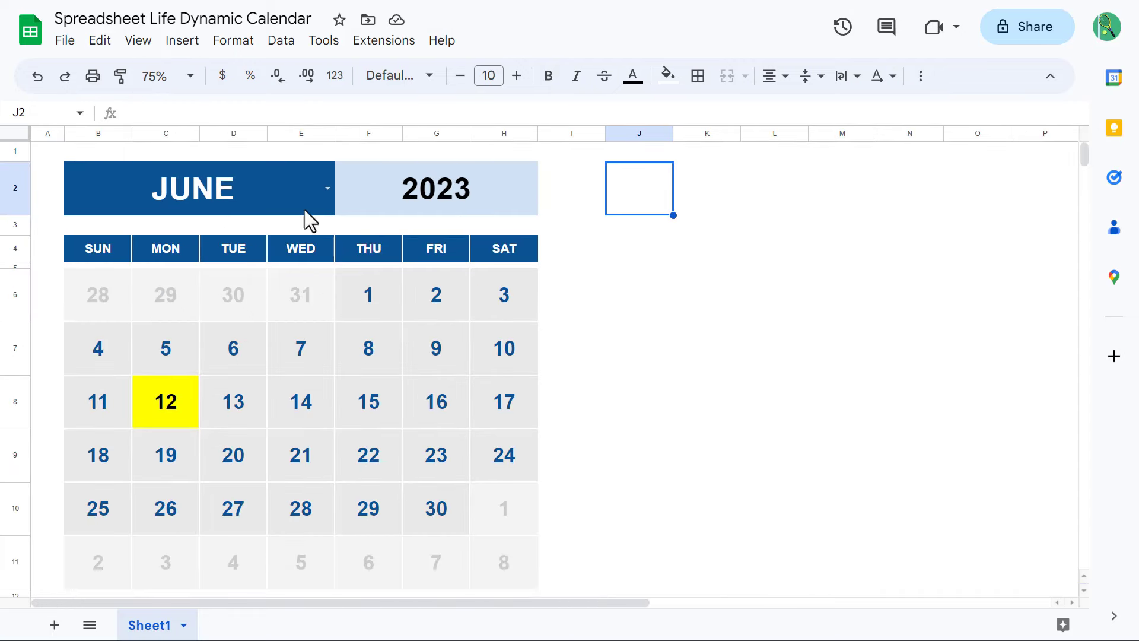
{"action": "left_click", "coordinate": [328, 188]}
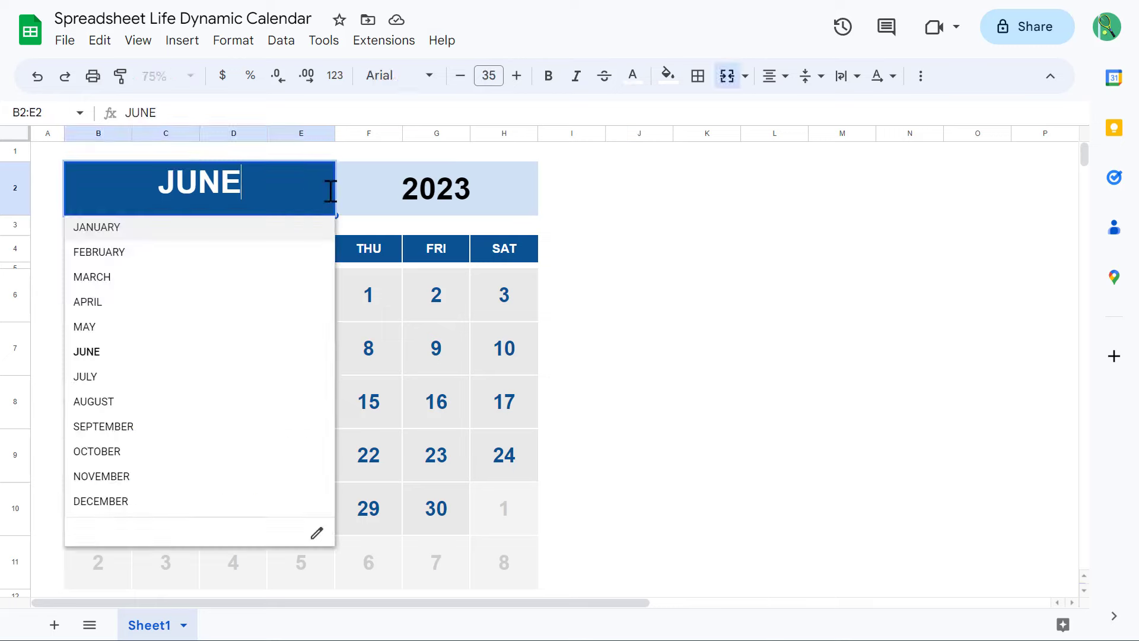
{"action": "left_click", "coordinate": [156, 275]}
{"action": "left_click", "coordinate": [436, 198]}
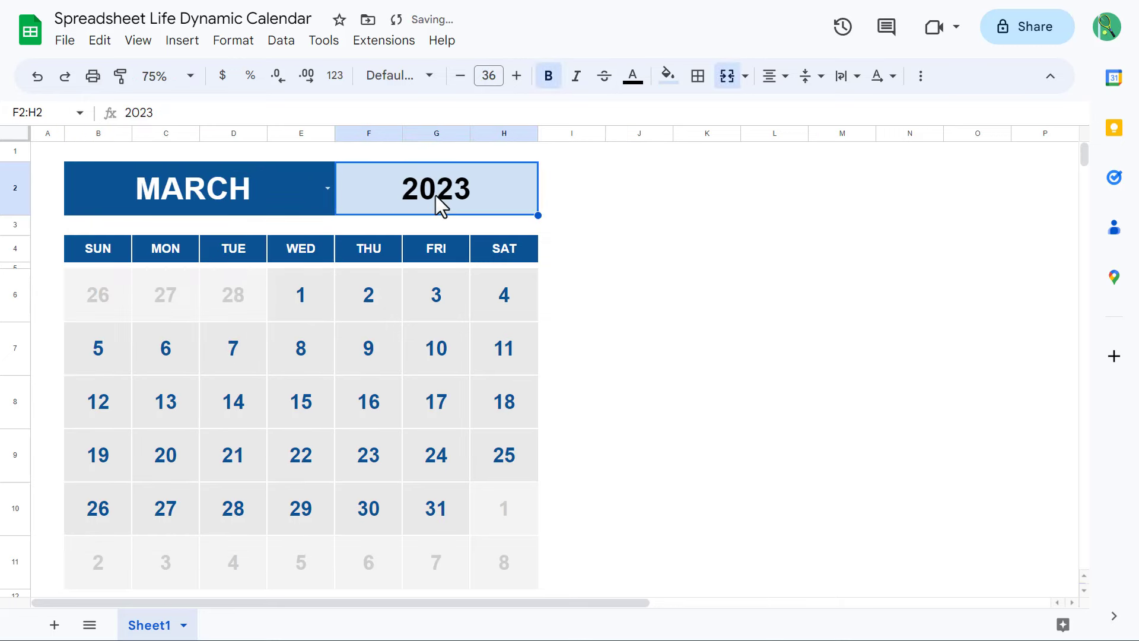
{"action": "type", "text": "2022"}
{"action": "key", "text": "Return"}
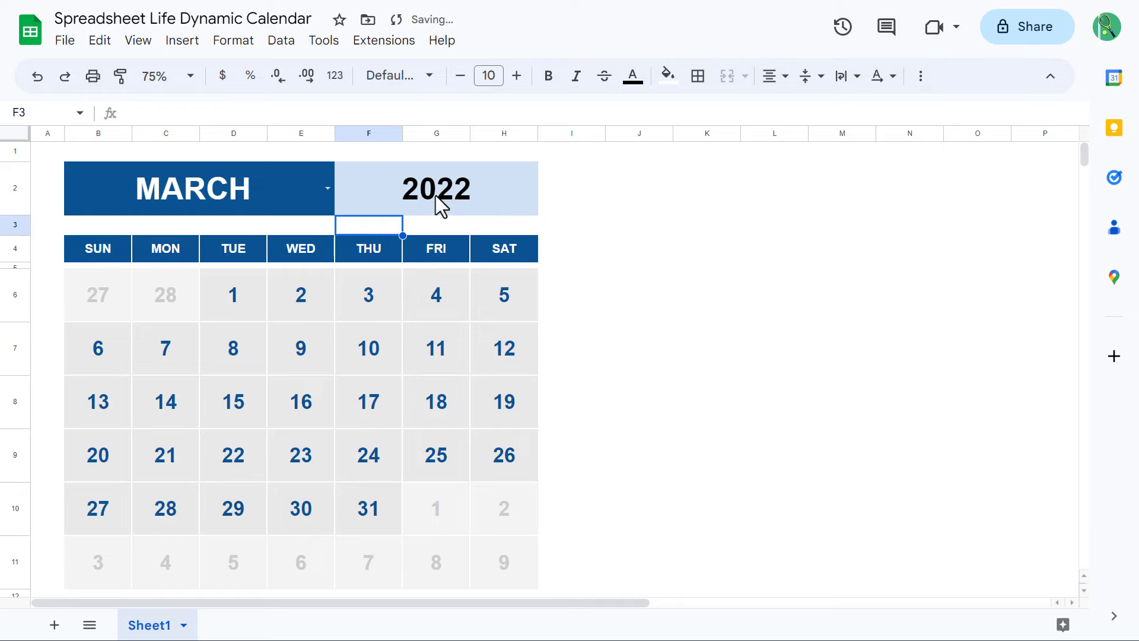
{"action": "left_click", "coordinate": [328, 189]}
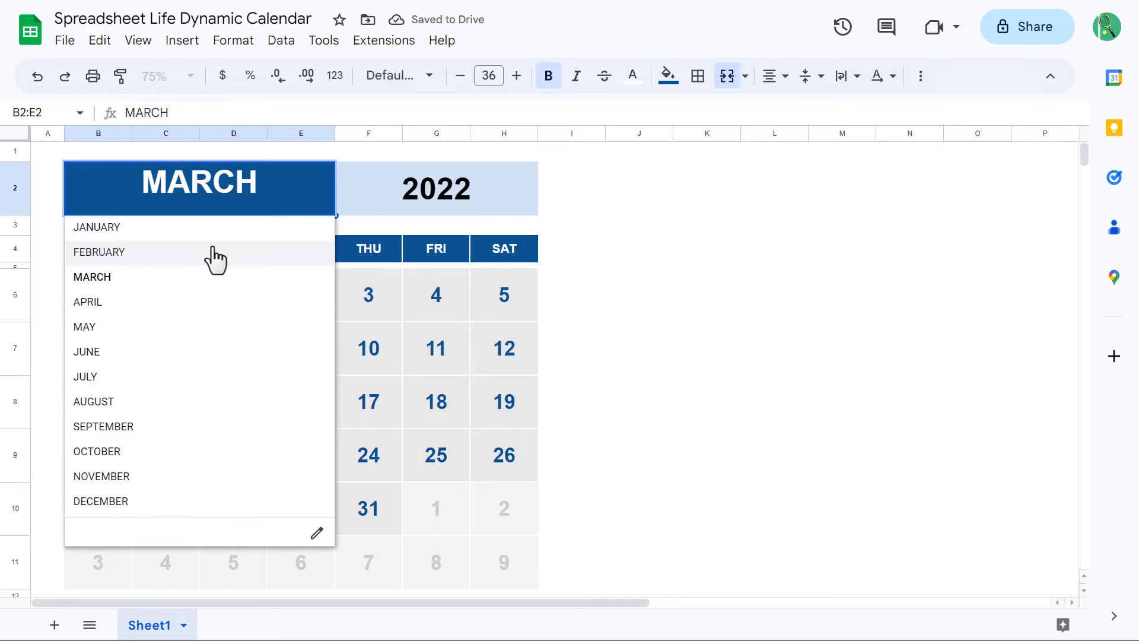
{"action": "left_click", "coordinate": [214, 255]}
{"action": "left_click", "coordinate": [328, 189]}
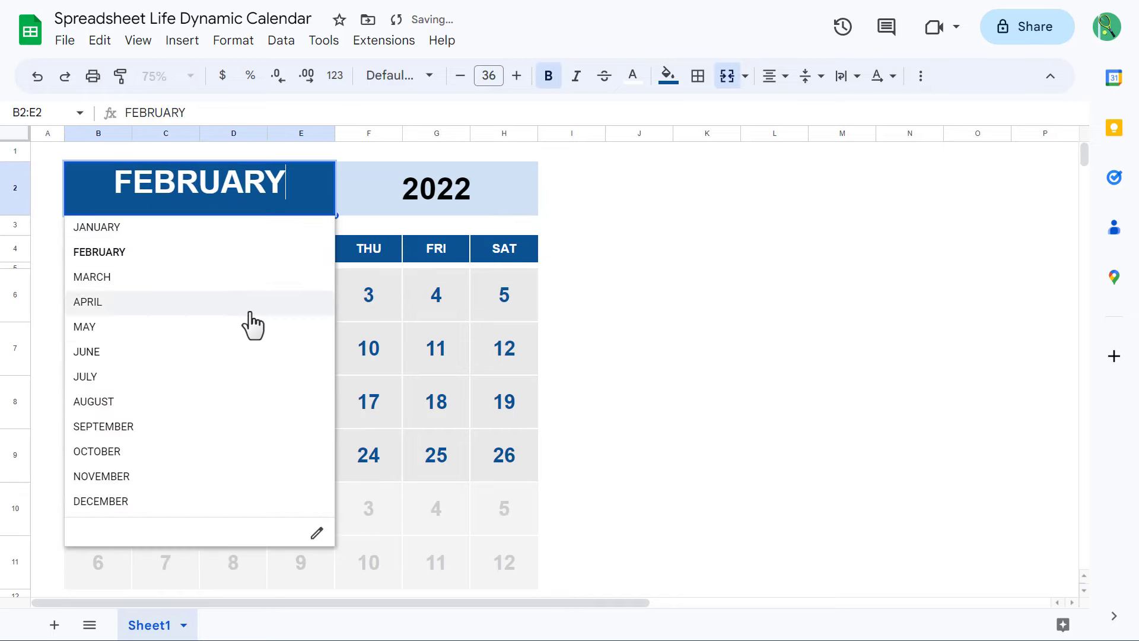
{"action": "left_click", "coordinate": [219, 377]}
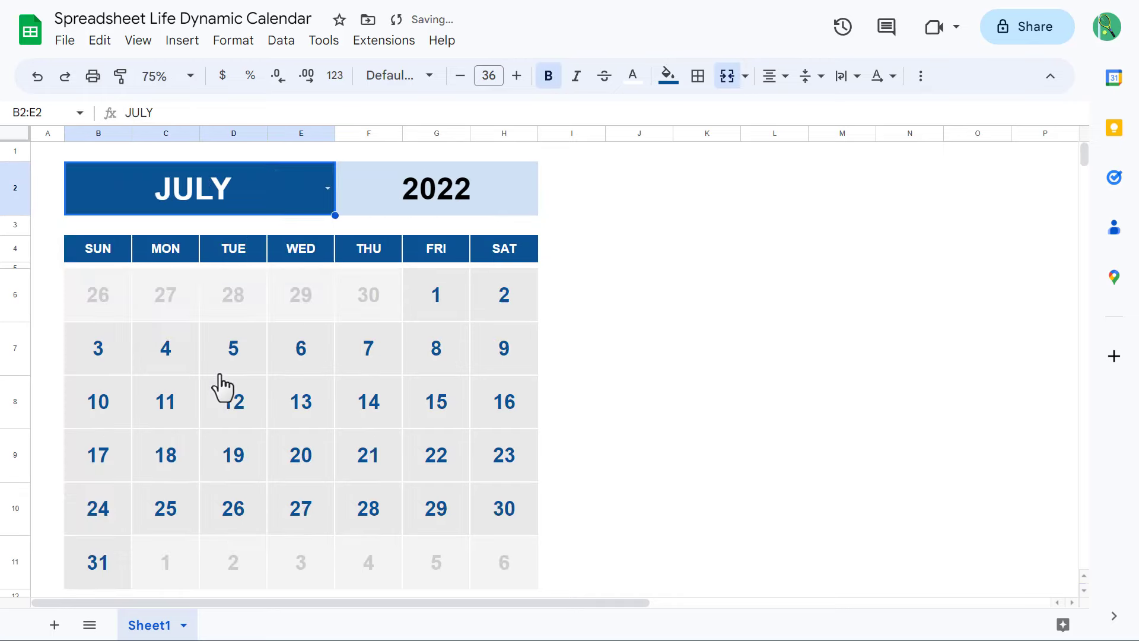
{"action": "left_click", "coordinate": [327, 190]}
{"action": "left_click", "coordinate": [171, 351]}
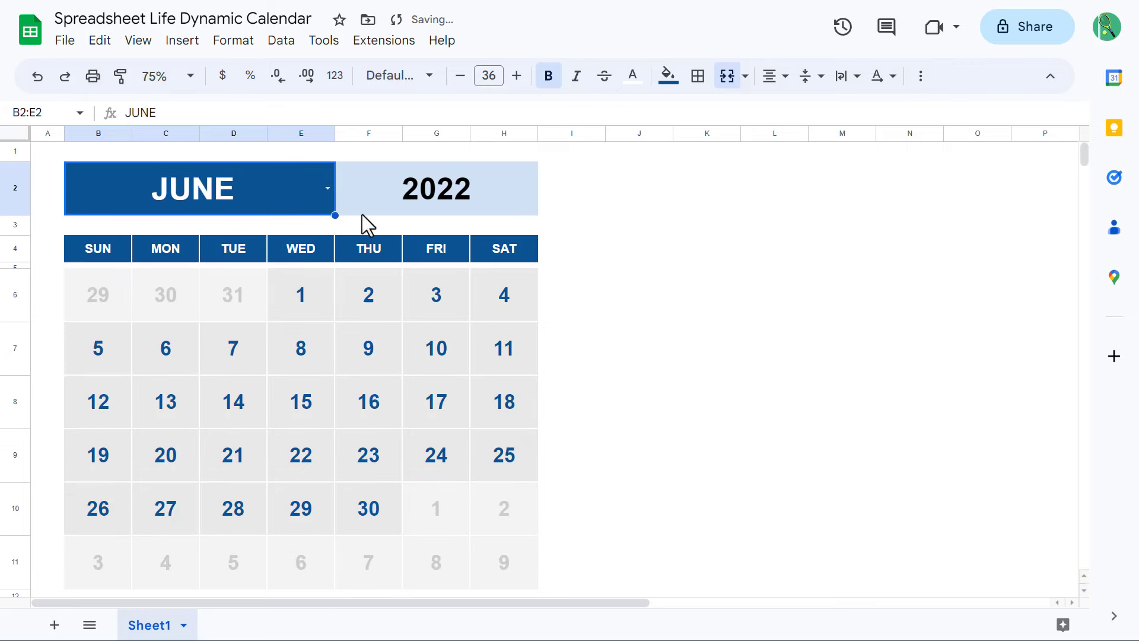
{"action": "left_click", "coordinate": [418, 188]}
{"action": "type", "text": "2023"}
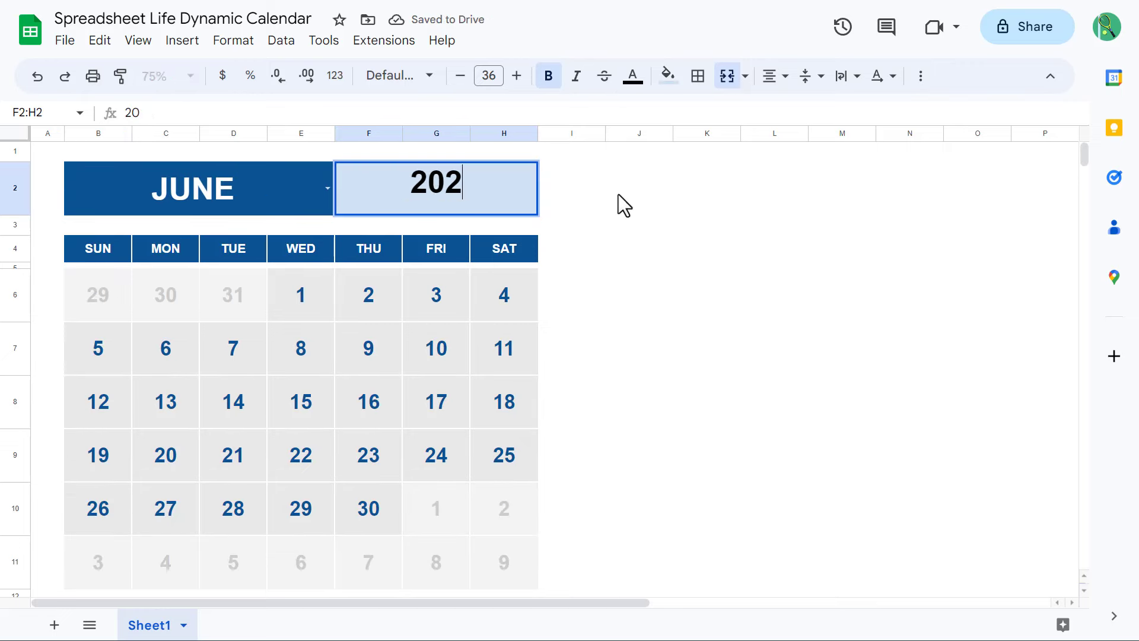
{"action": "key", "text": "Return"}
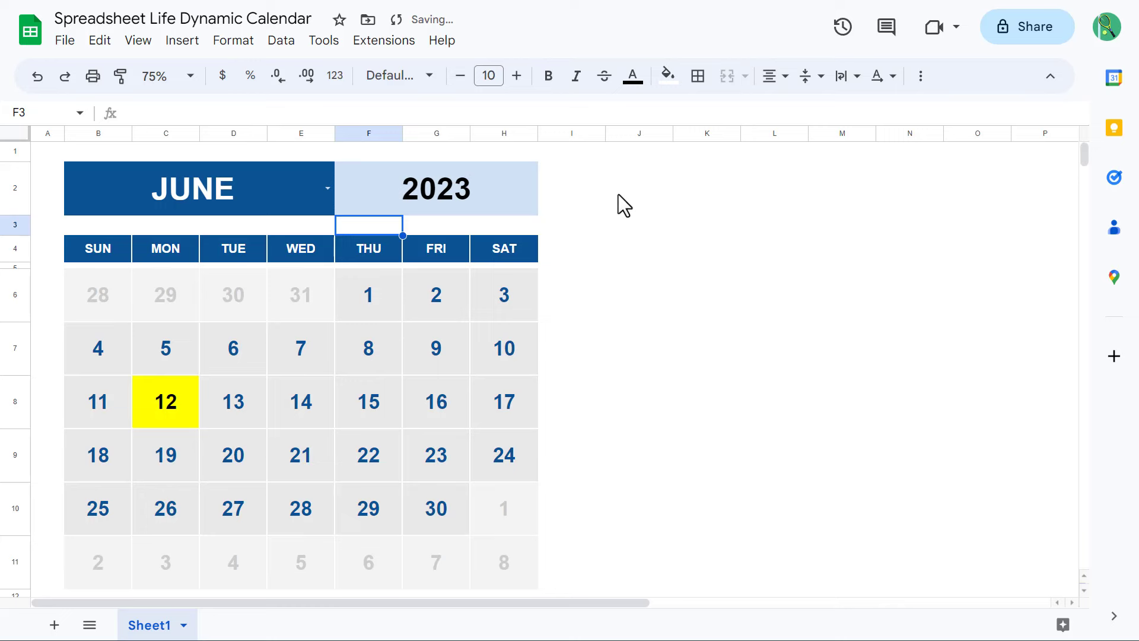
{"action": "left_click", "coordinate": [618, 194]}
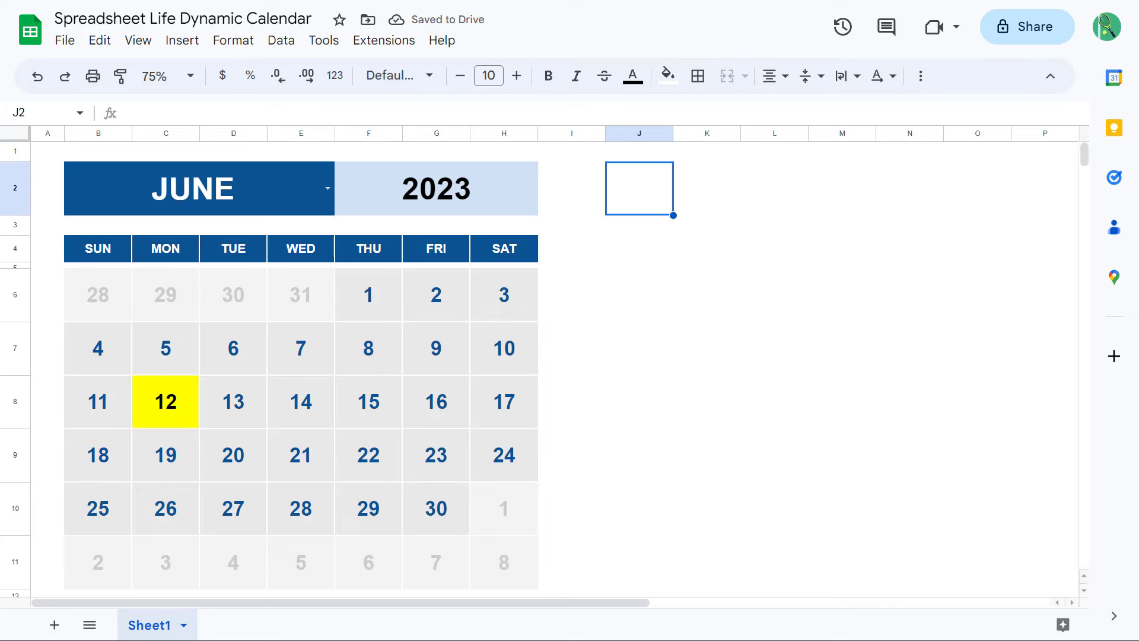